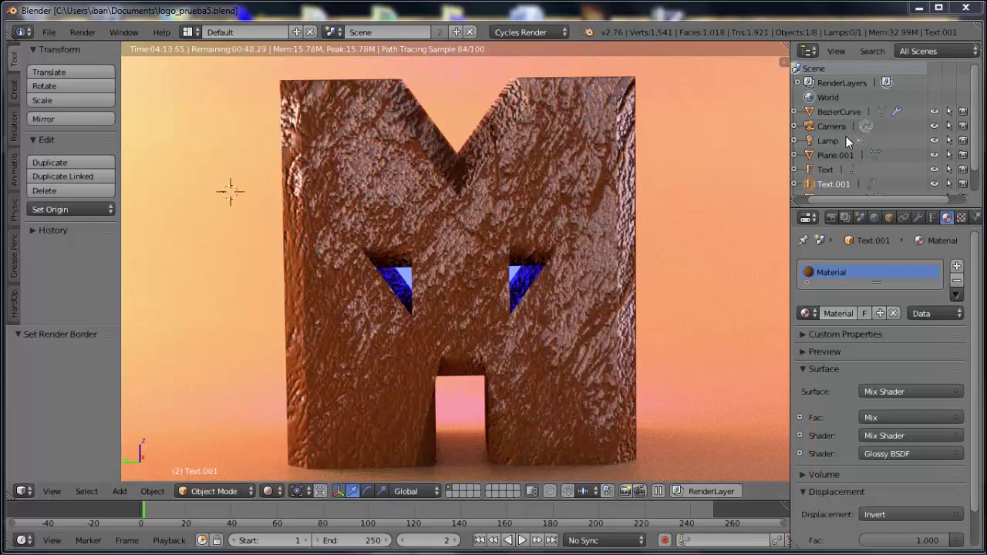
Turn on world ambient occlusion and lower its factor to 0.53.
click(830, 217)
scroll(852, 308, down, 1)
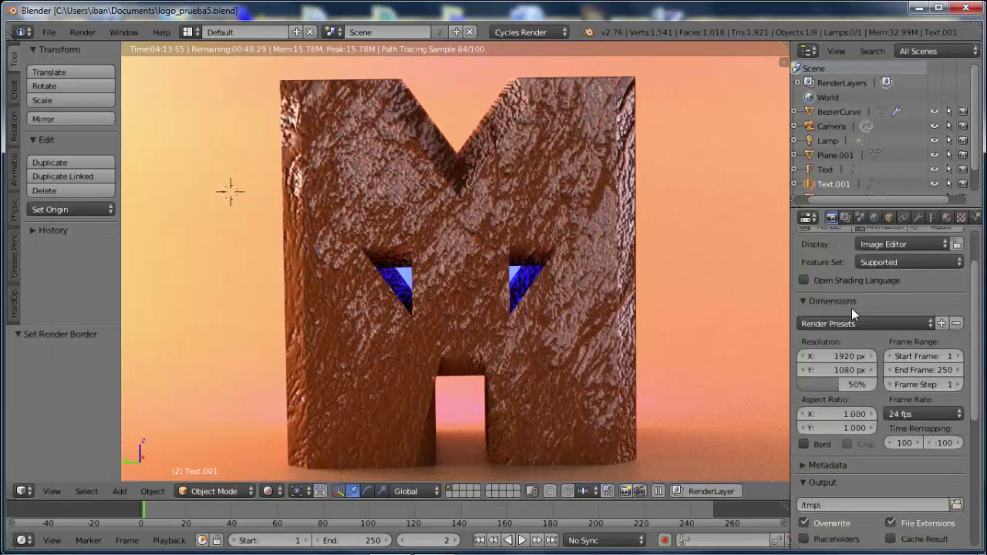
scroll(852, 308, down, 2)
scroll(852, 307, down, 2)
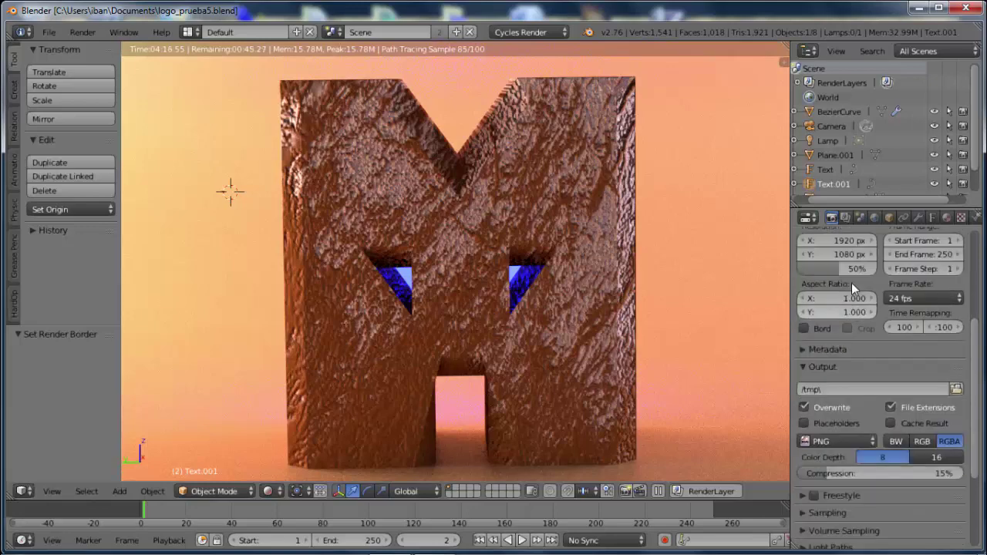
click(876, 217)
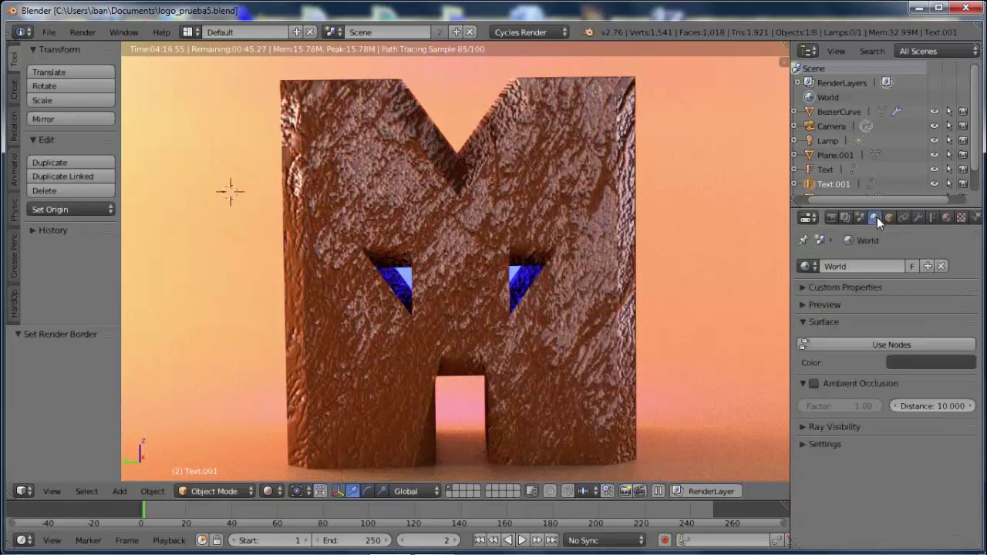
click(814, 384)
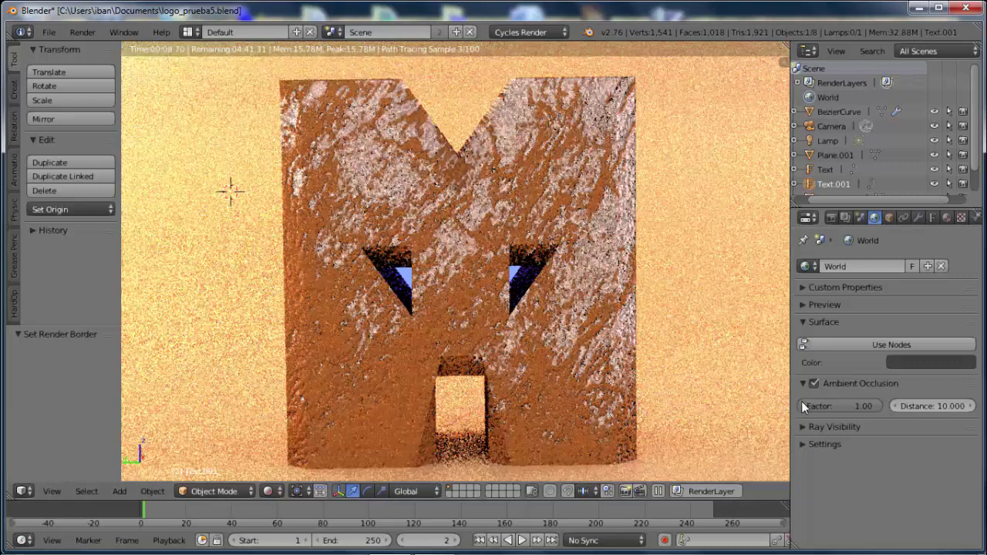
drag(825, 403, 840, 416)
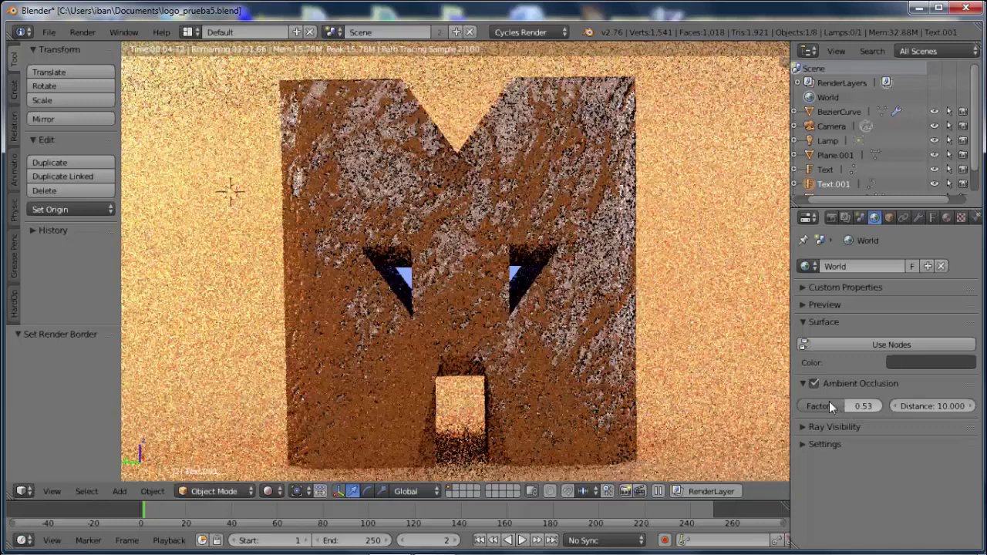
Switch ambient occlusion back off and enable Use Nodes for the world.
click(814, 383)
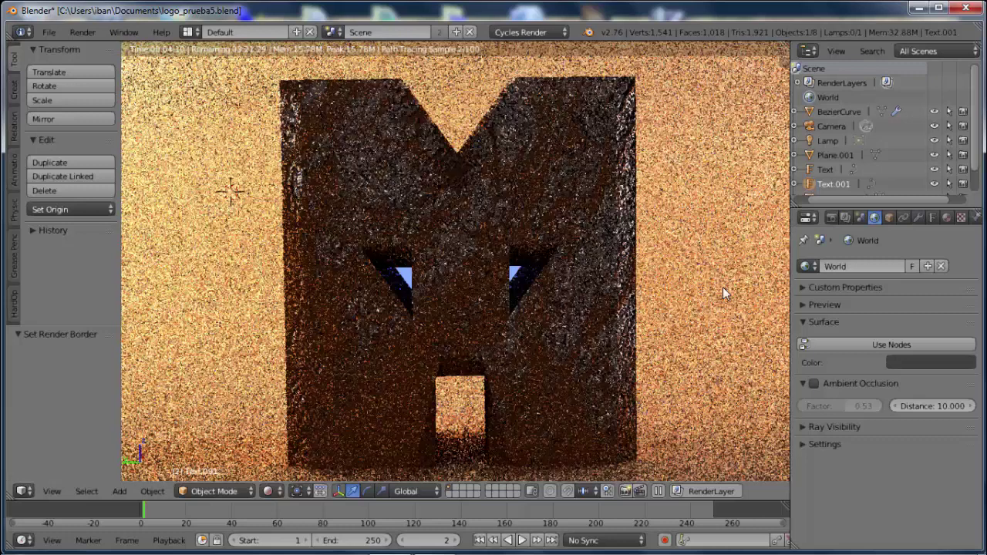
click(866, 347)
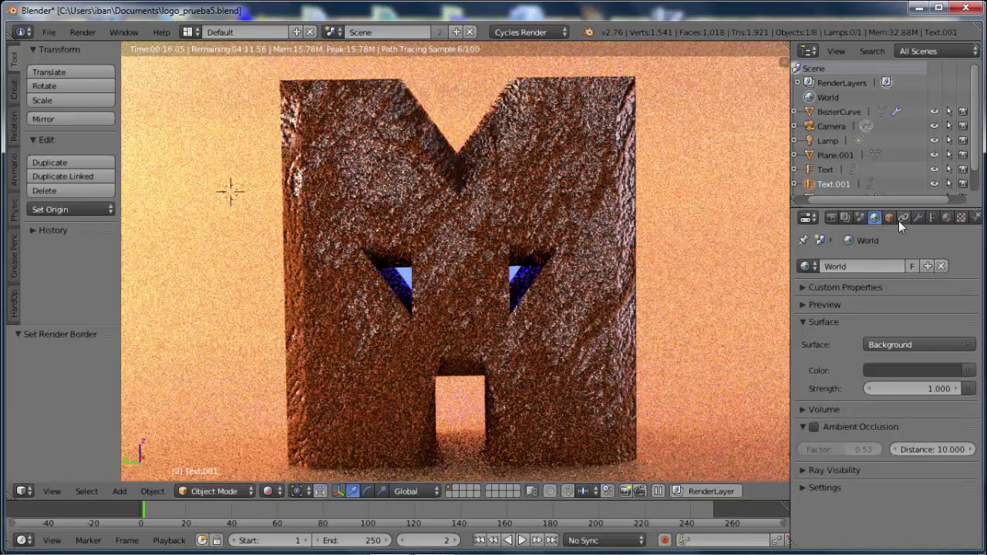
click(946, 219)
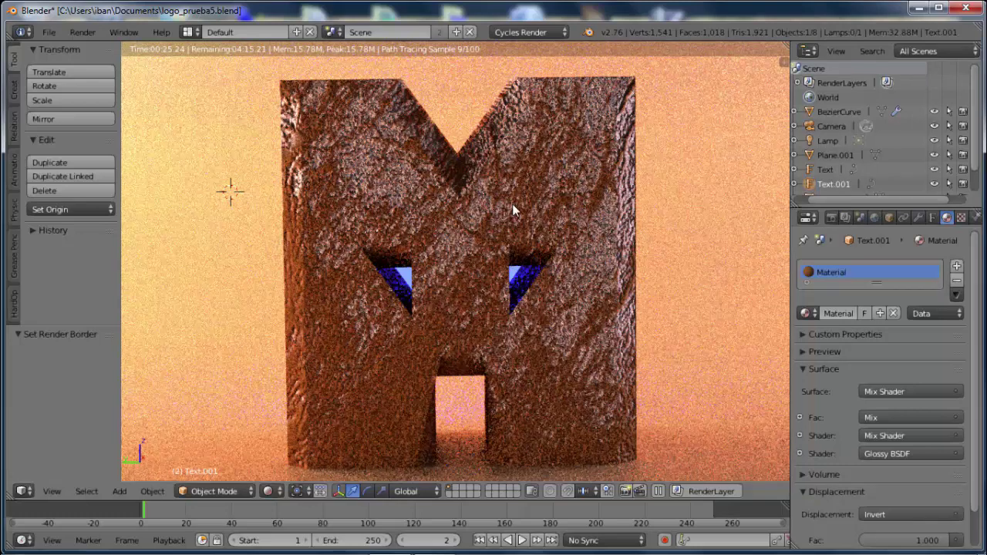
Switch to Solid shading and replace Plane.001's Emission material with a new Material.004.
click(268, 492)
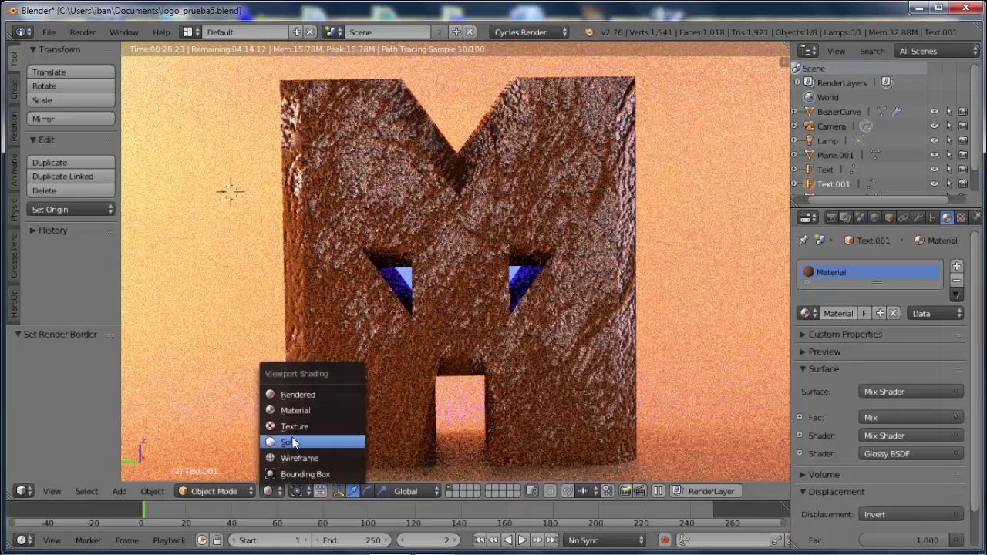
click(289, 442)
right_click(420, 259)
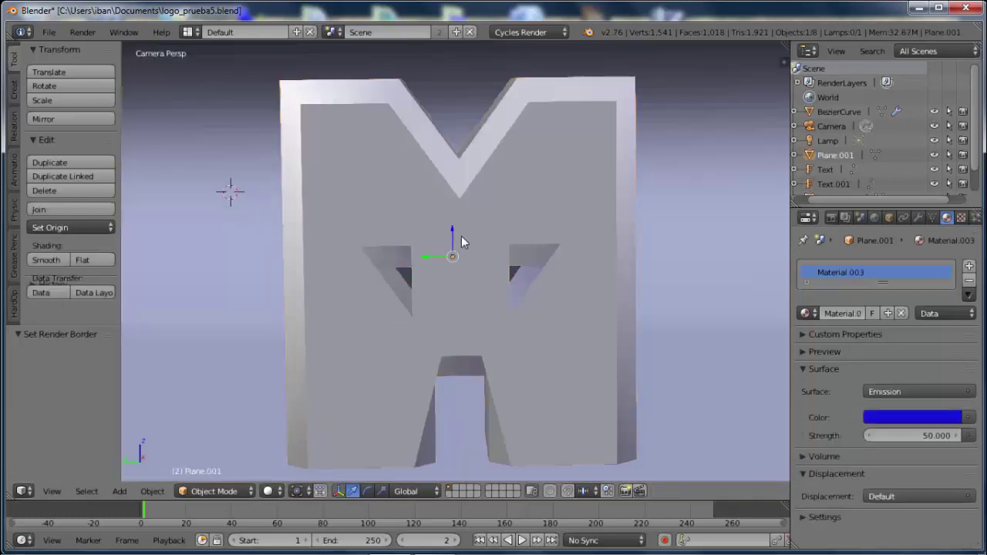
click(900, 314)
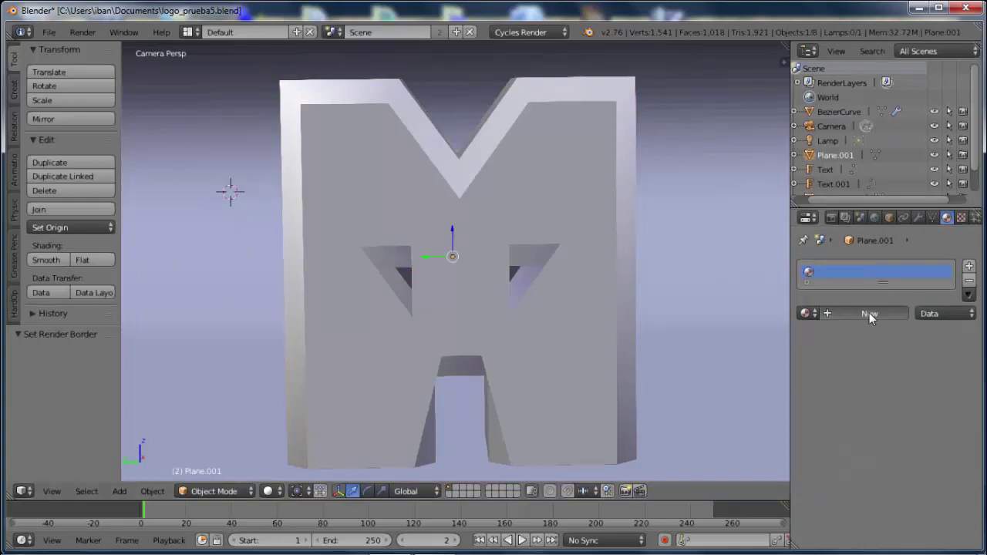
click(869, 312)
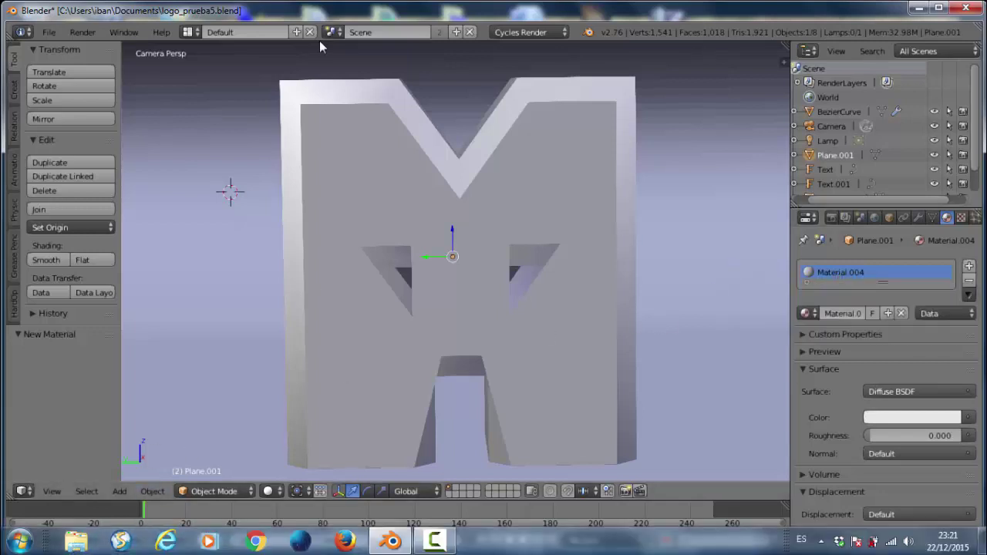
click(188, 32)
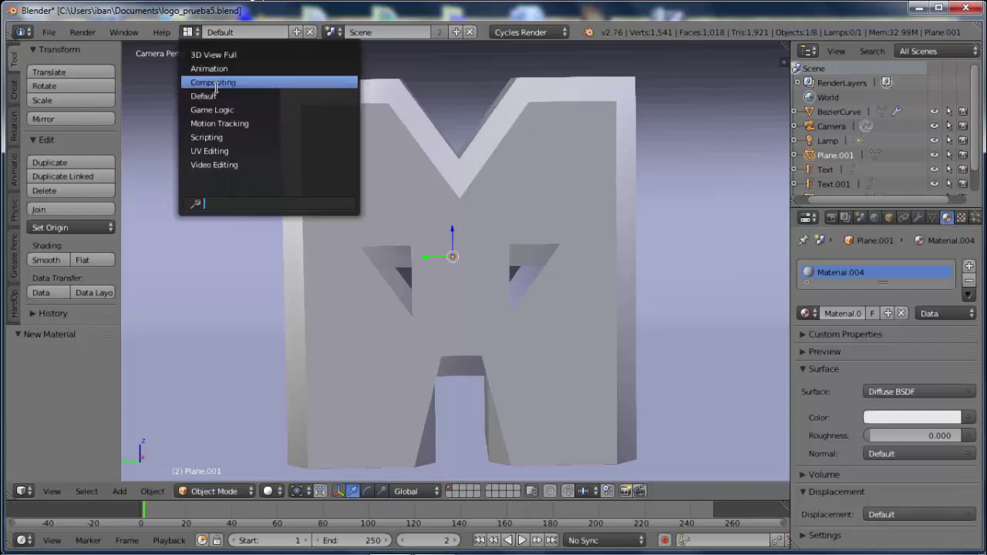
Switch to the Compositing layout and enlarge and centre the node editor view.
click(215, 83)
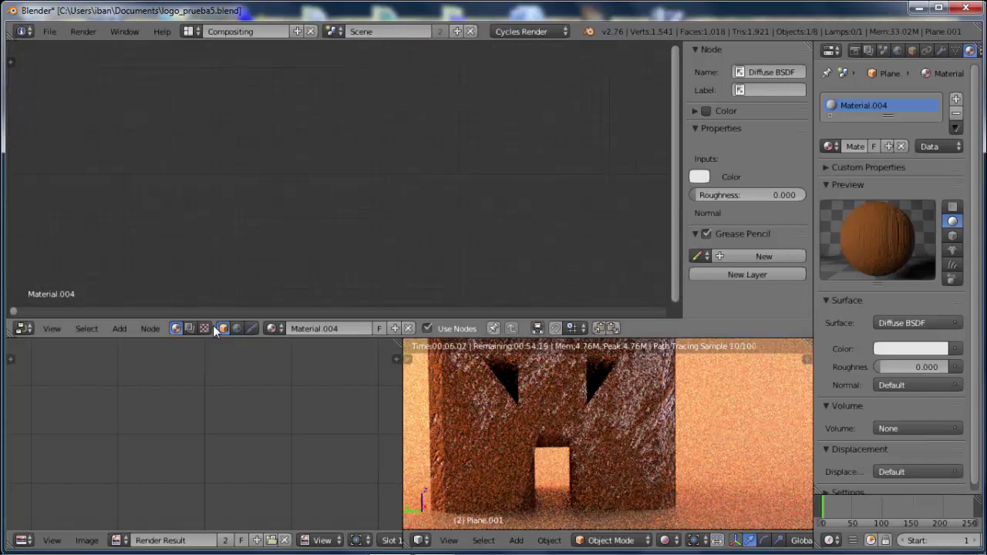
scroll(498, 201, down, 2)
scroll(497, 202, down, 2)
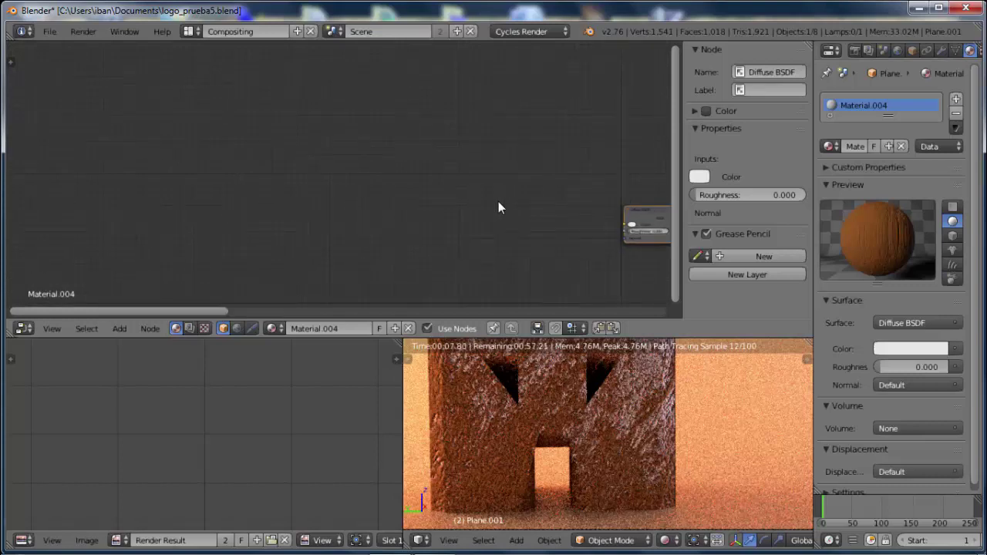
scroll(499, 202, down, 1)
scroll(498, 201, down, 2)
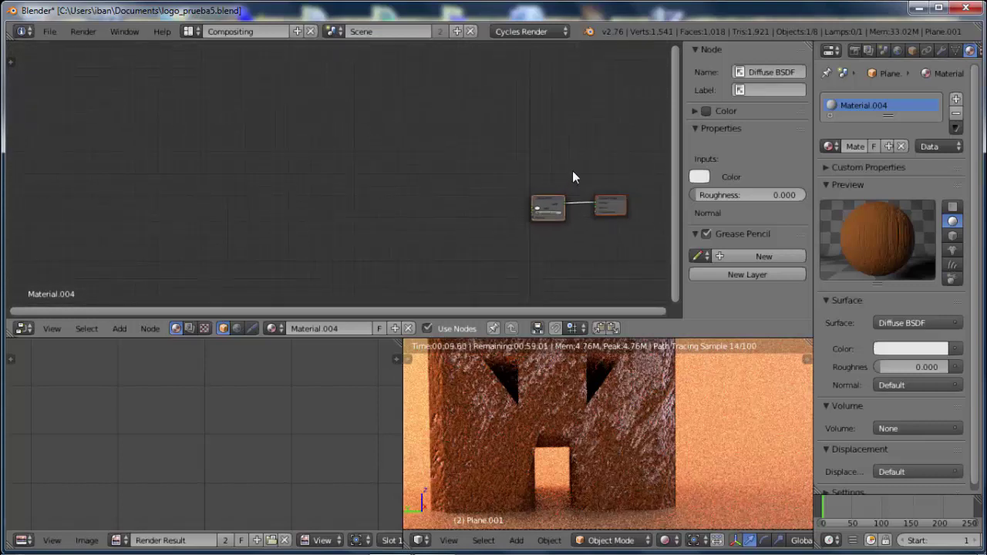
middle_drag(580, 175, 384, 124)
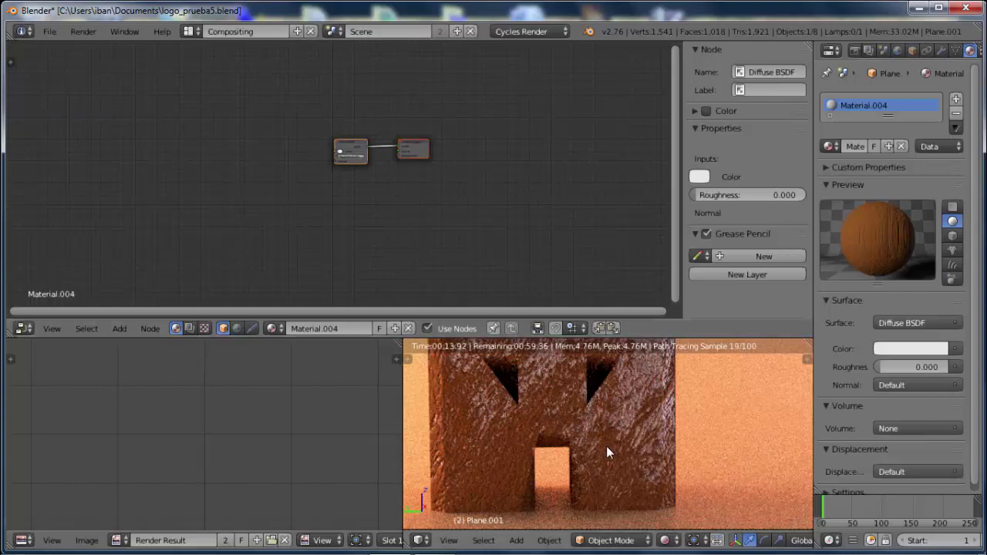
scroll(576, 405, down, 3)
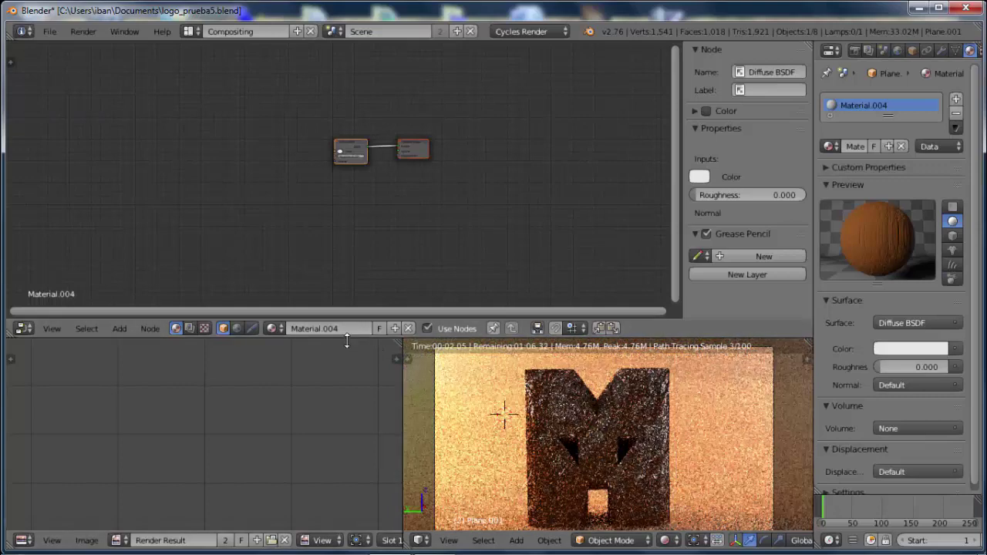
drag(347, 319, 359, 424)
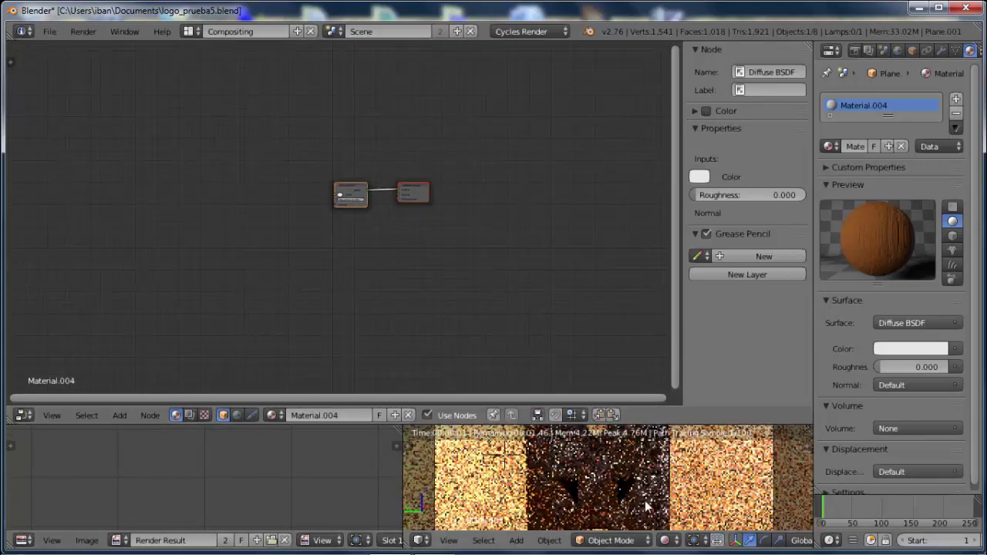
scroll(574, 484, up, 2)
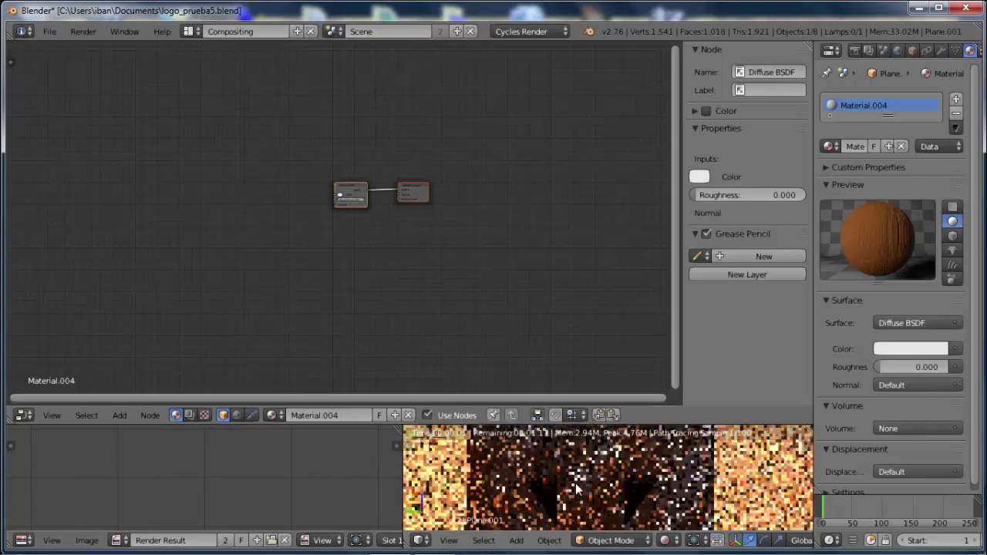
scroll(575, 478, up, 2)
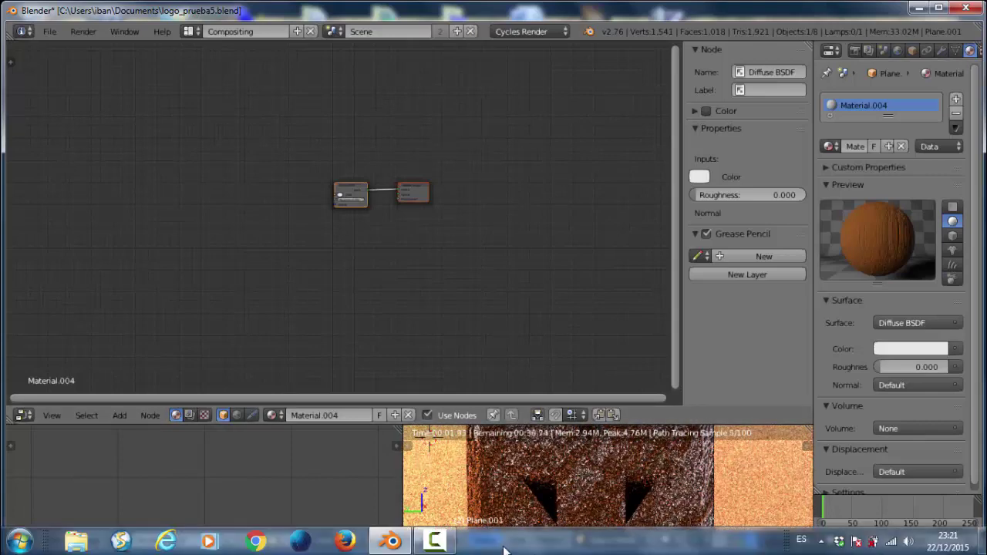
Hide the node sidebar and select Text.001 to display the M logo's material nodes.
click(436, 543)
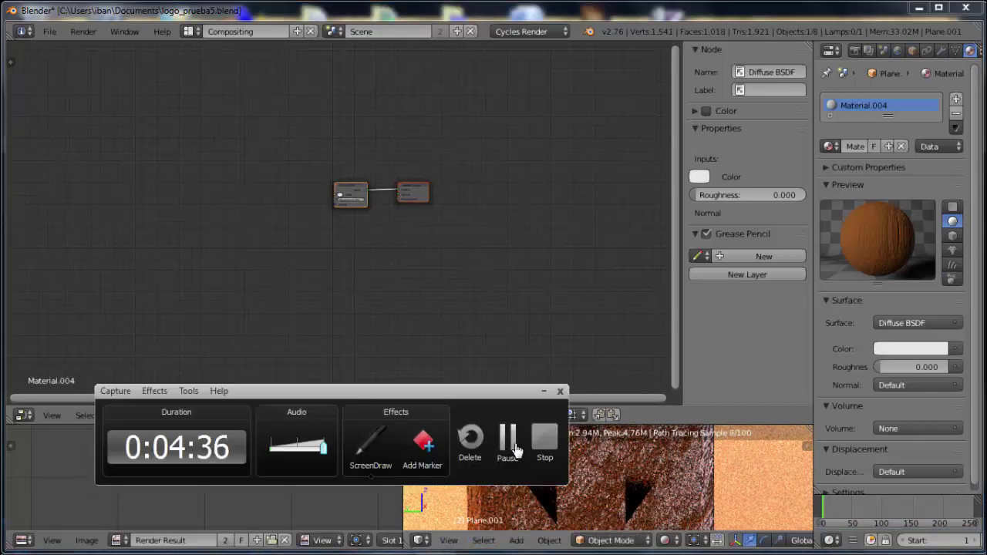
click(508, 378)
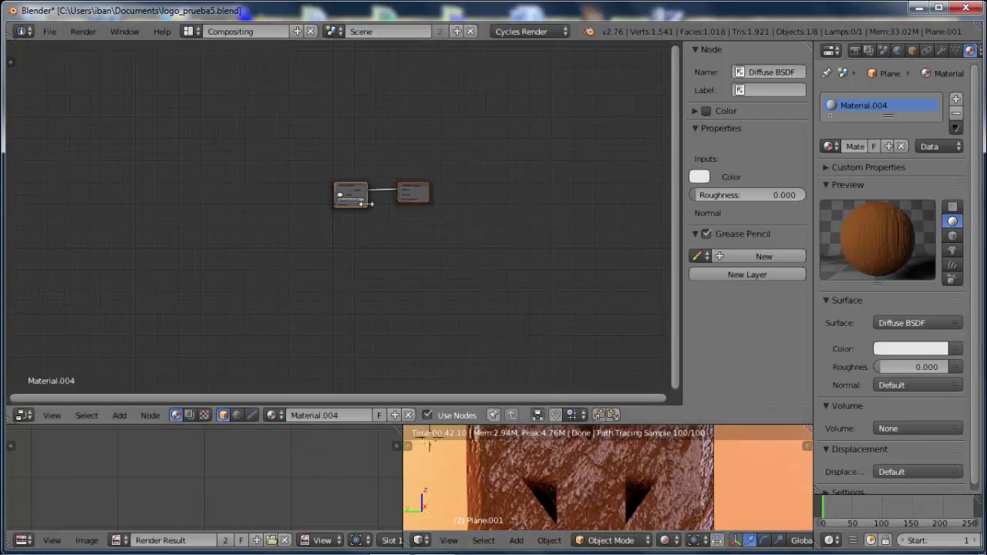
scroll(394, 229, up, 1)
scroll(394, 230, up, 1)
scroll(400, 213, up, 2)
scroll(399, 213, up, 1)
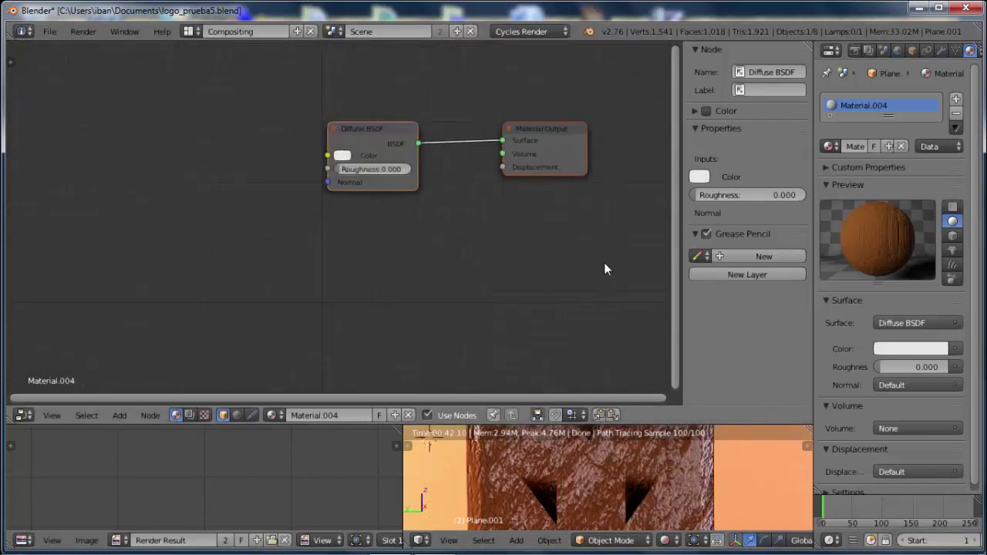
key(n)
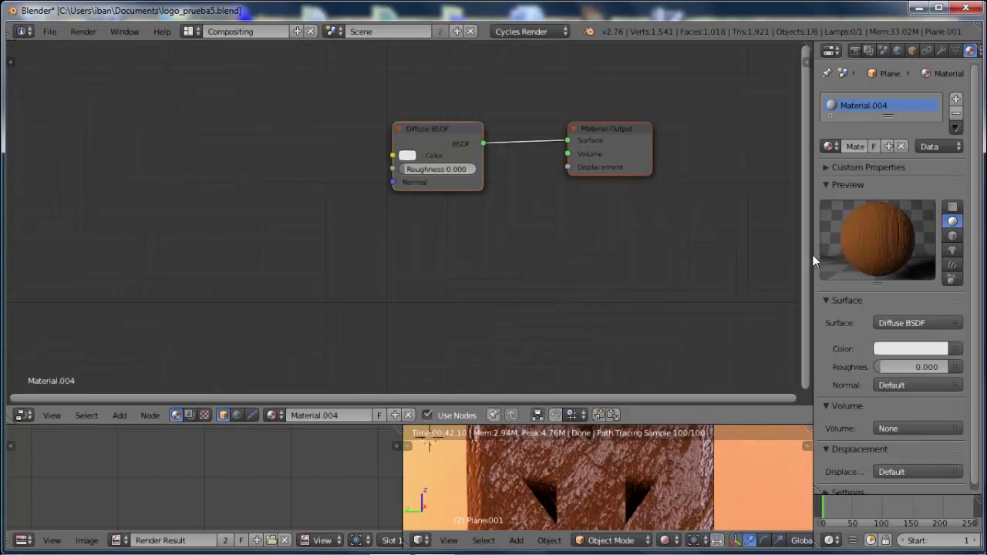
drag(812, 254, 822, 255)
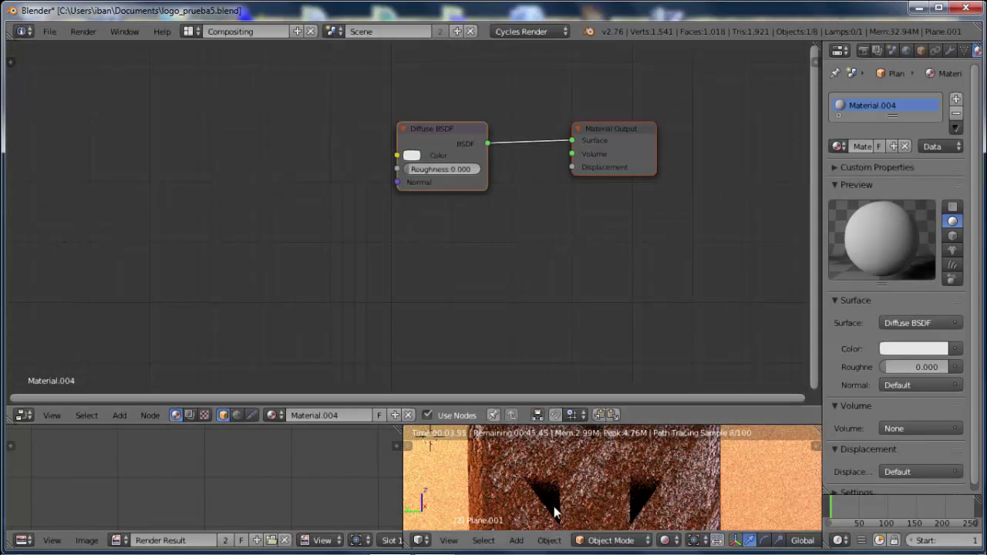
right_click(600, 472)
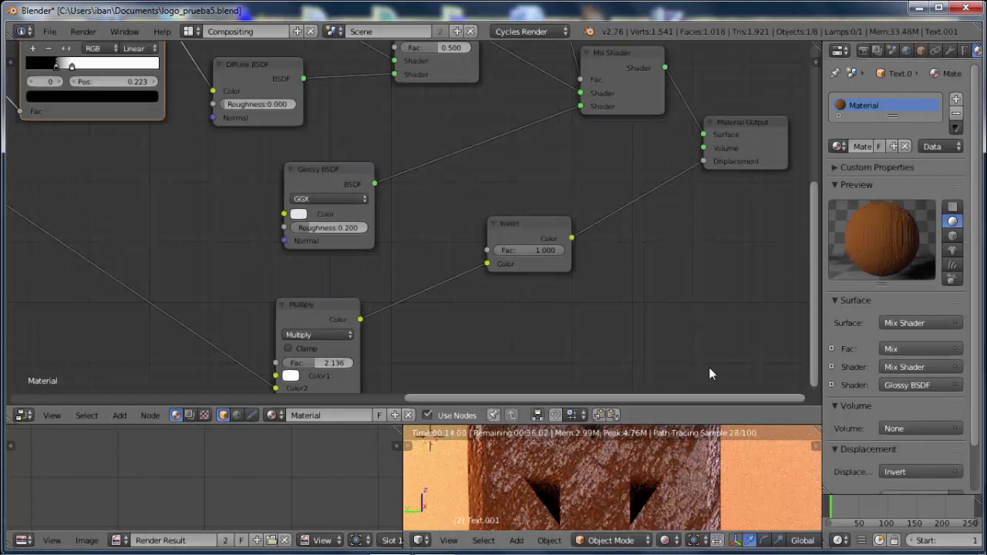
Give Text.001 a new Material.005 with an orange diffuse colour (0.800, 0.176, 0.031).
click(905, 148)
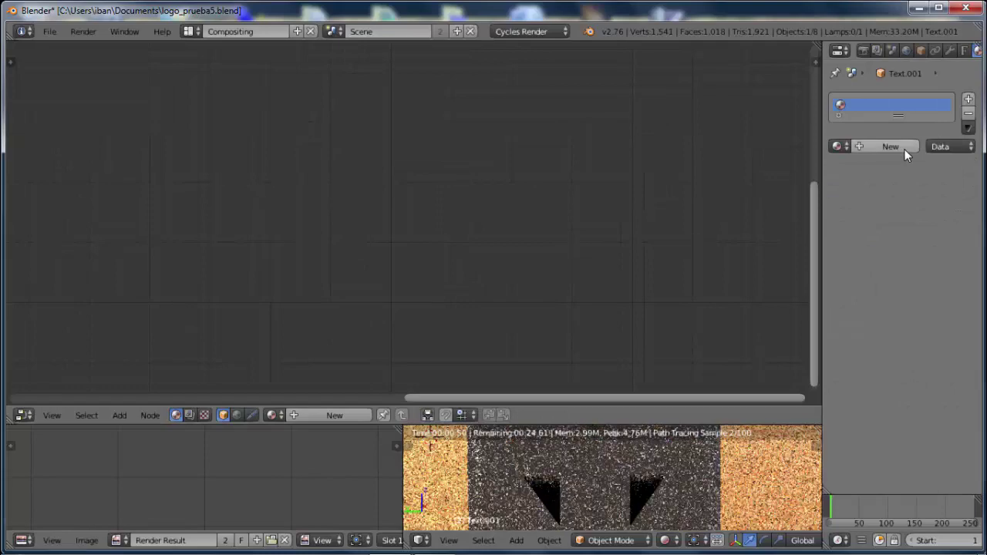
click(888, 145)
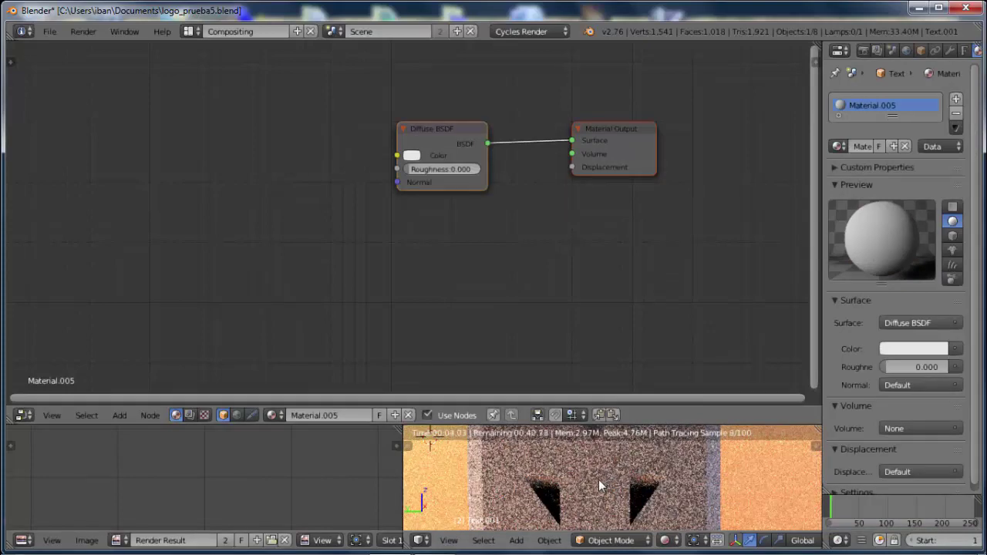
scroll(599, 484, down, 1)
scroll(599, 484, down, 2)
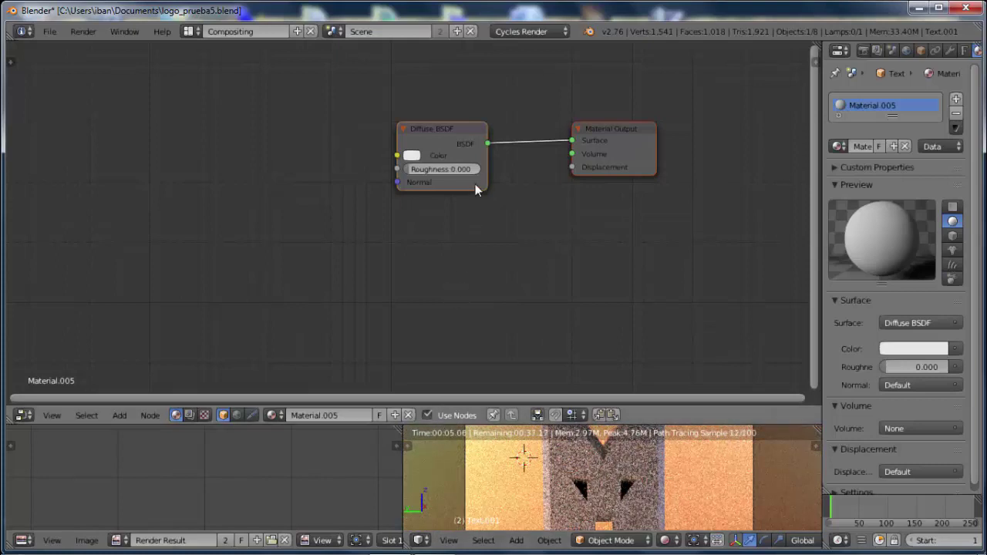
mouse_move(443, 132)
mouse_down()
mouse_move(374, 128)
mouse_move(355, 114)
mouse_up()
click(328, 142)
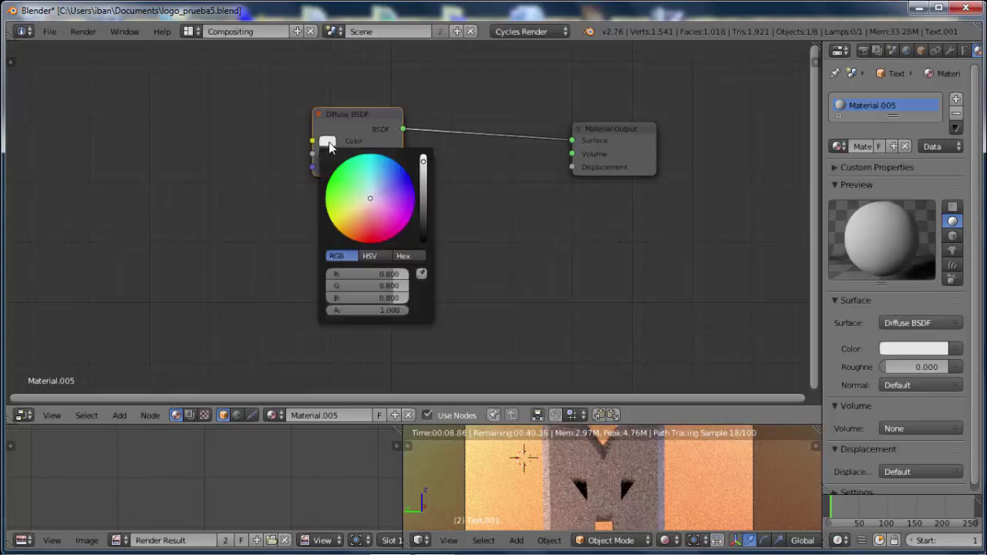
click(357, 230)
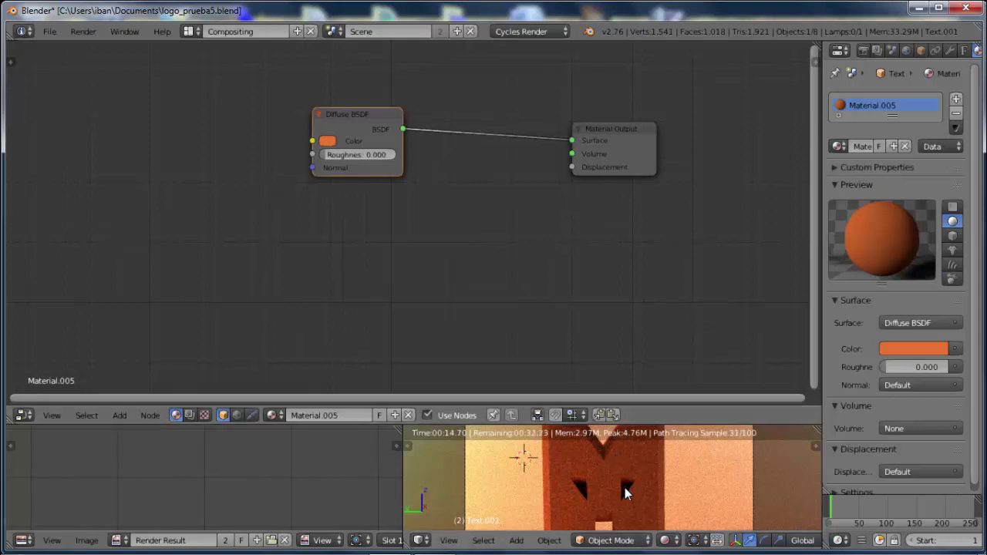
right_click(625, 494)
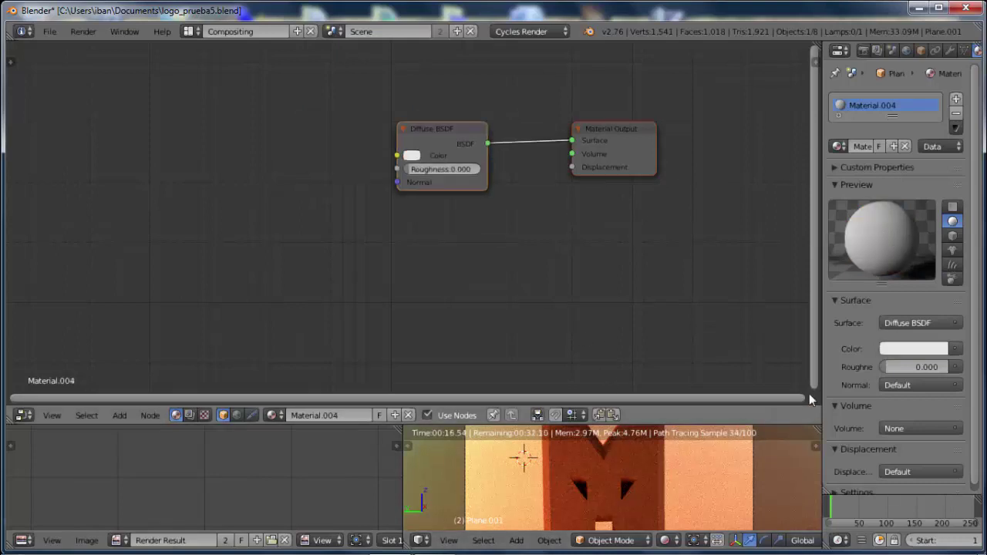
Assign the blue Emission Material.003 to Plane.001, then reselect the M text.
click(837, 147)
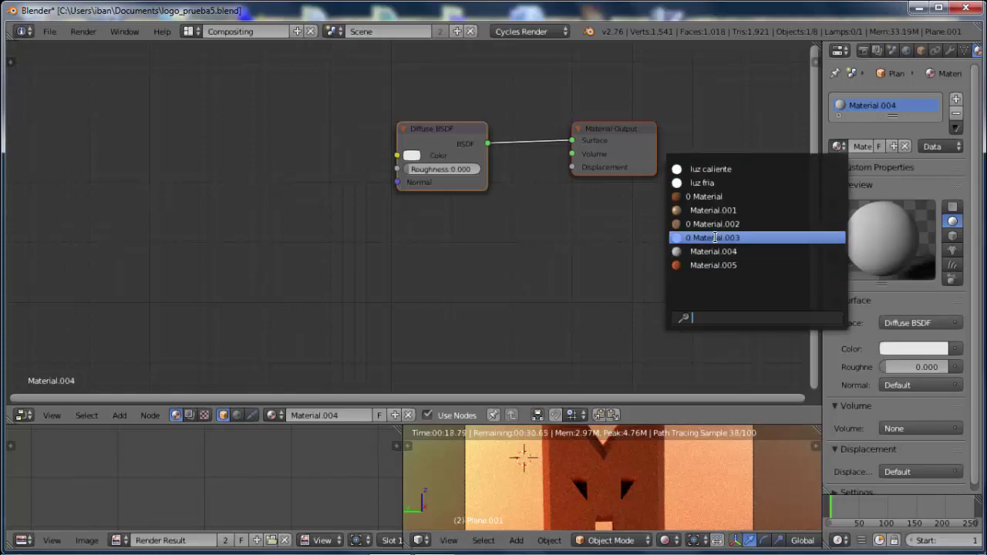
click(715, 238)
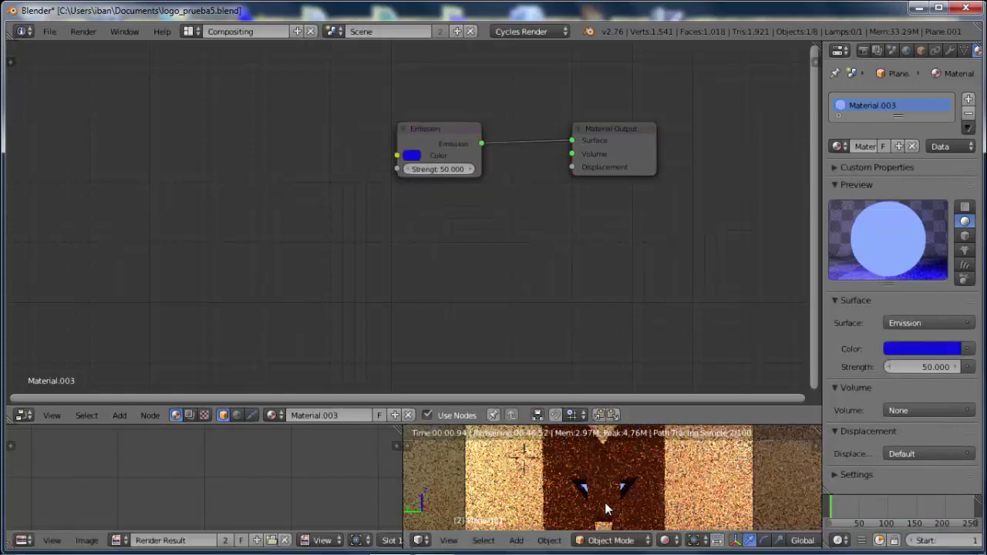
right_click(606, 457)
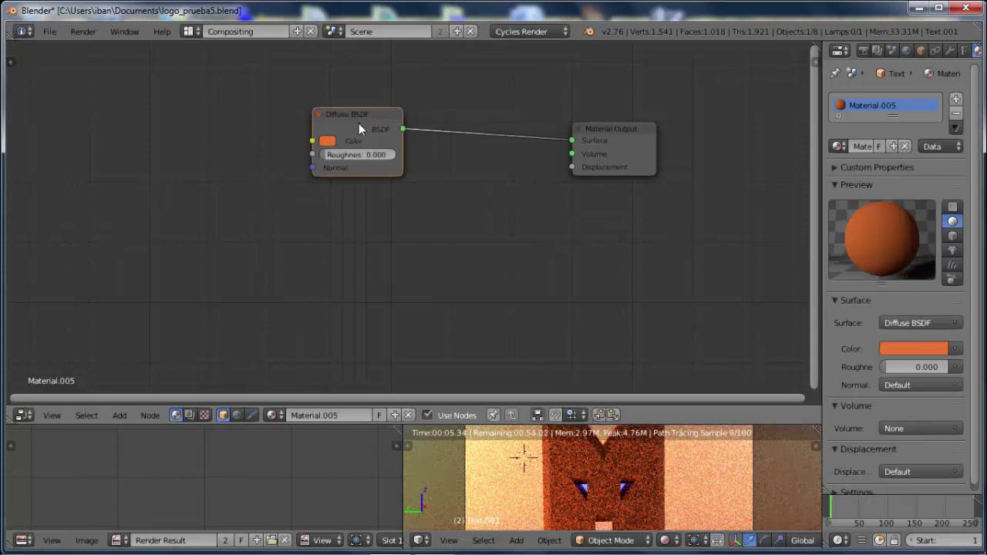
drag(359, 123, 336, 128)
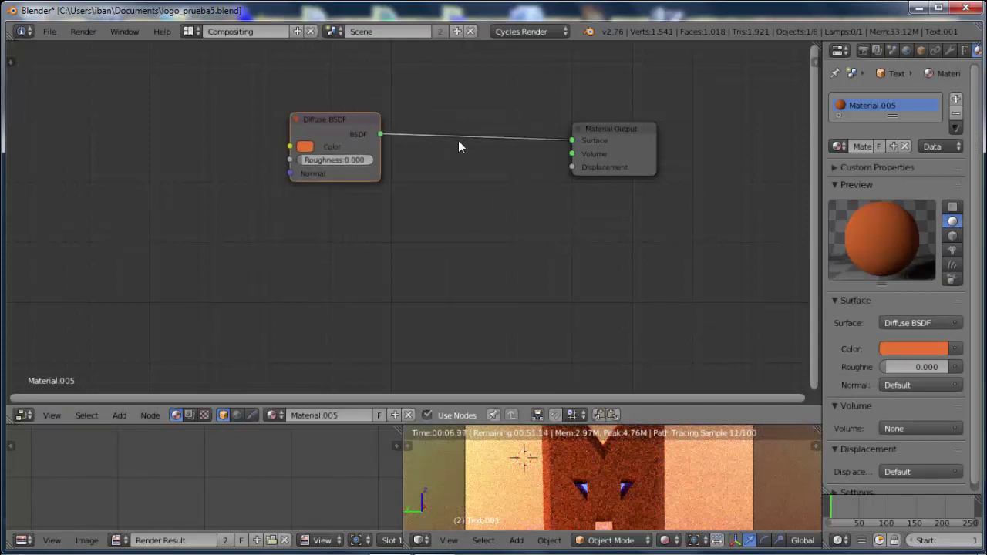
Mix the diffuse with a new Glossy BSDF, Fac 1.000, roughness 0.000.
key(shift+a)
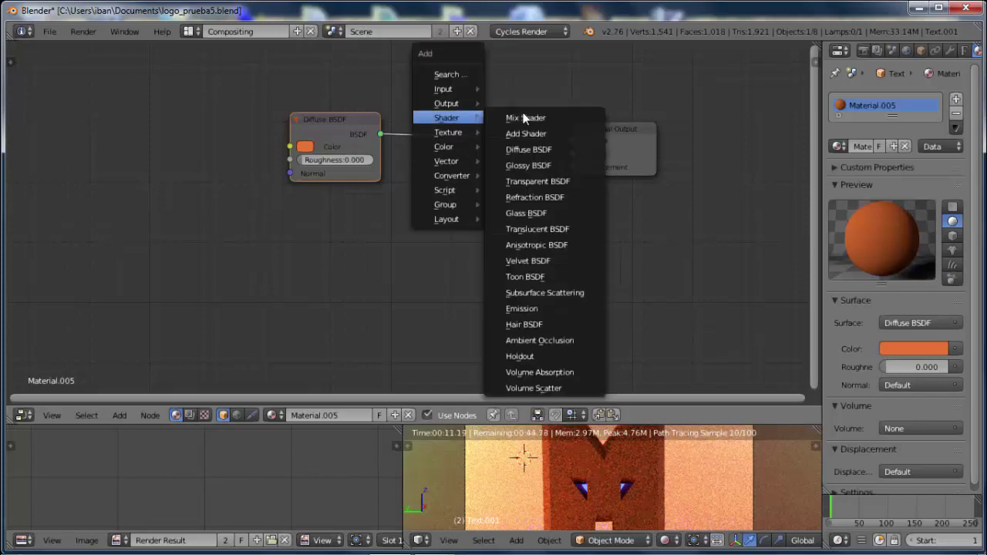
click(523, 118)
click(465, 124)
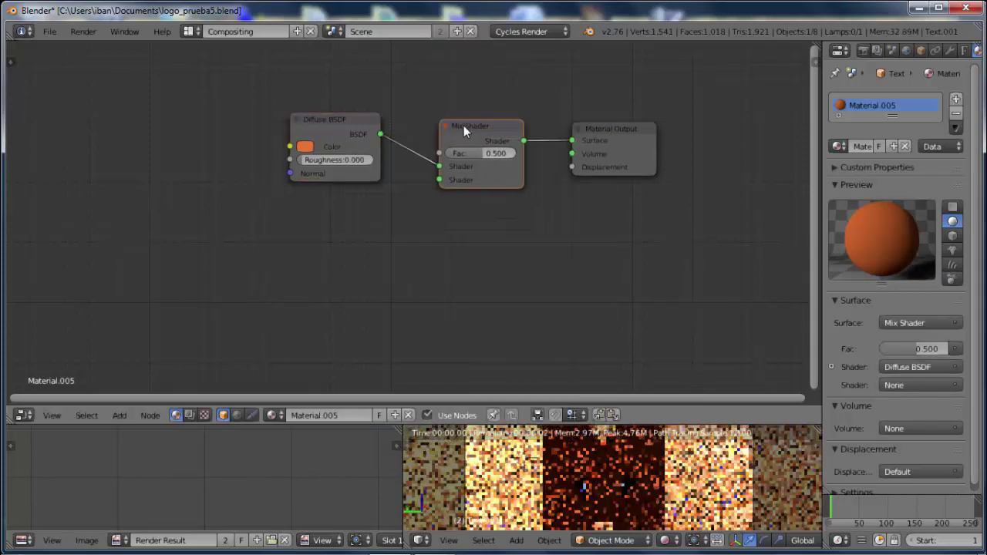
key(shift+a)
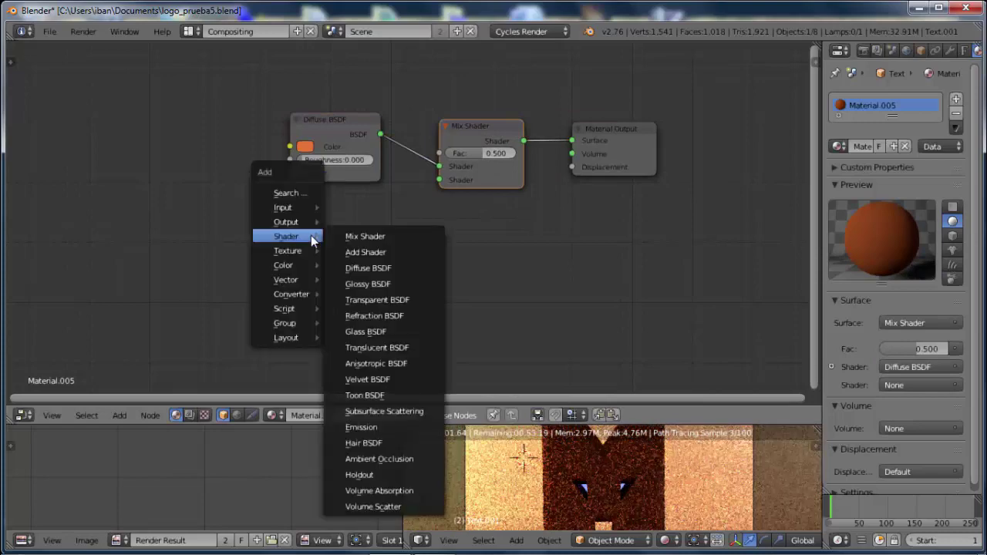
click(363, 283)
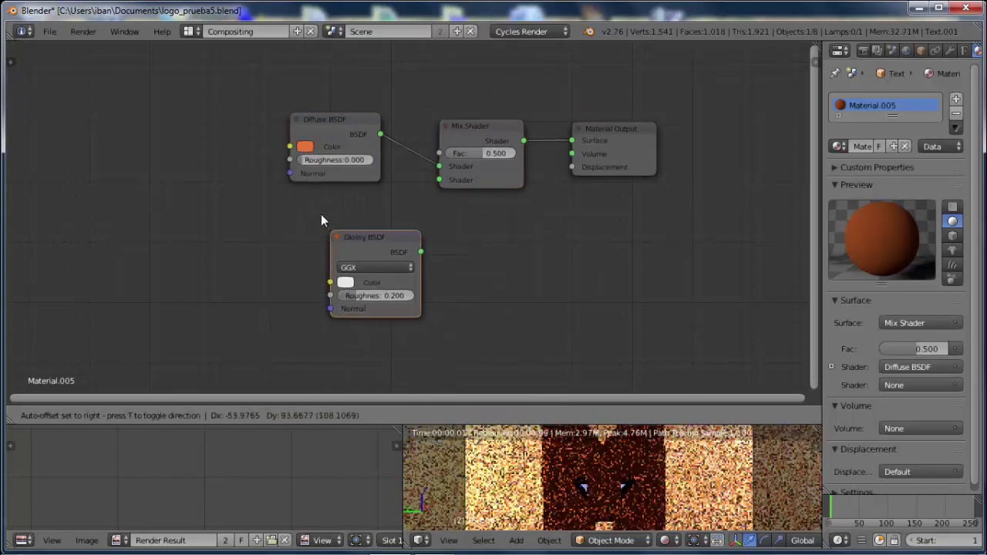
click(287, 189)
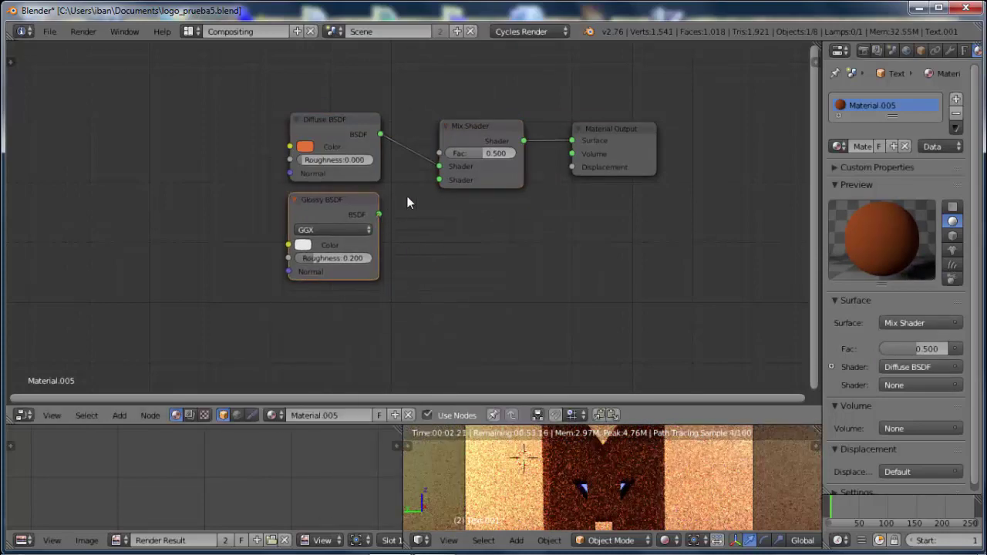
drag(379, 214, 439, 179)
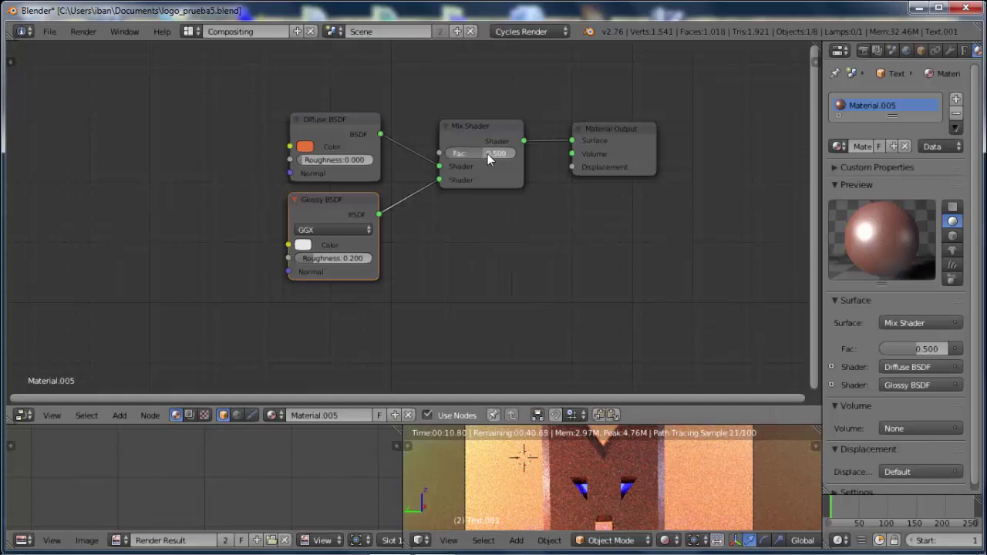
drag(487, 154, 548, 161)
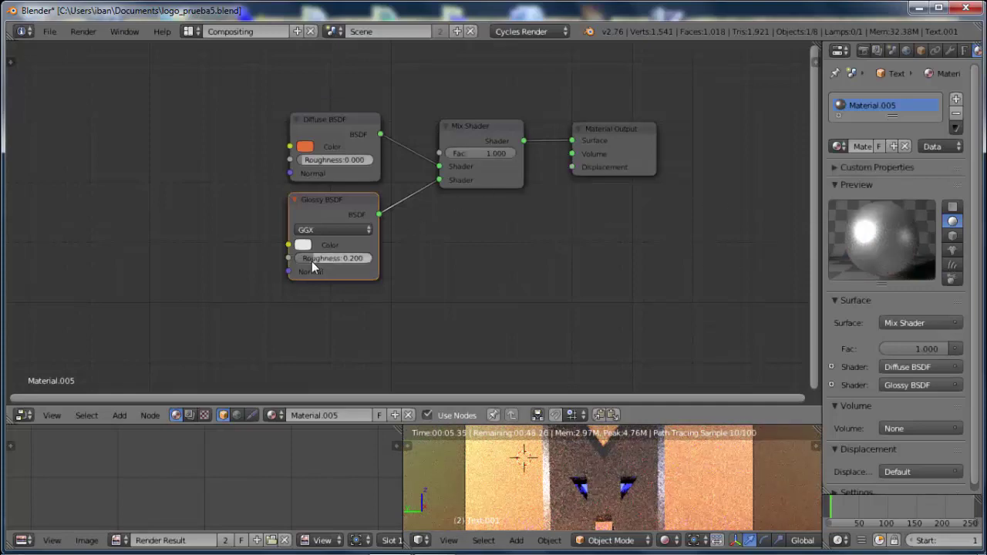
drag(324, 258, 266, 262)
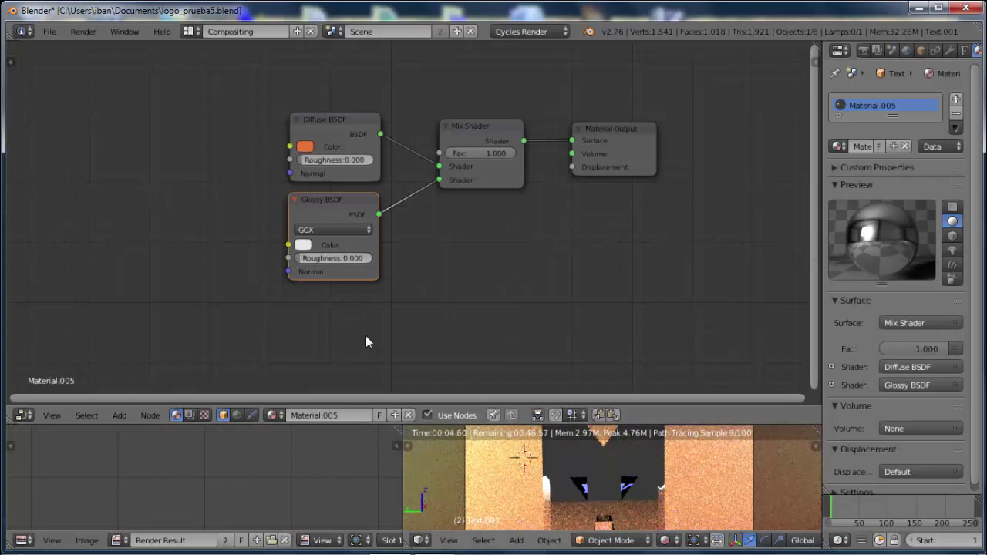
Set Glossy roughness to 0.200 and Mix Fac to 0.145, moving Material Output right.
drag(301, 261, 311, 261)
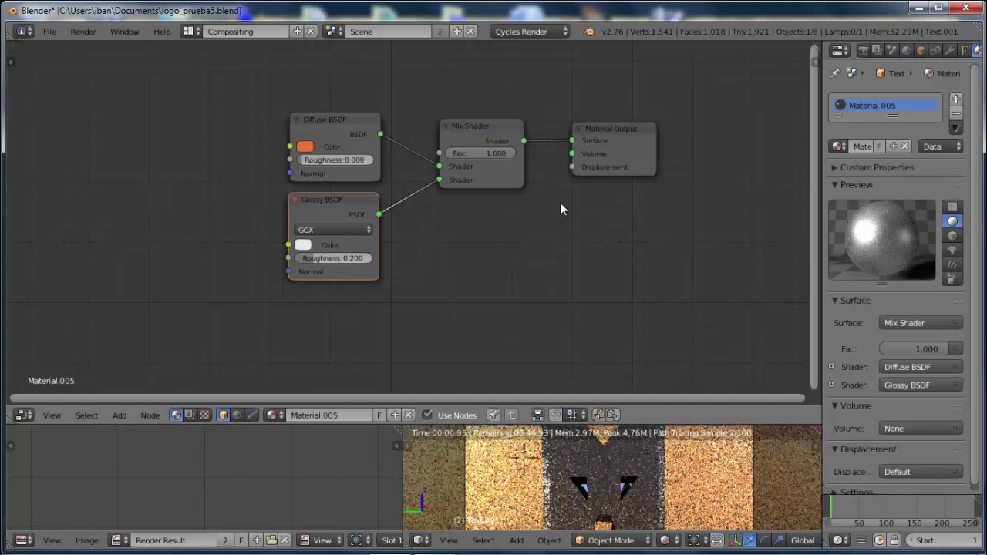
mouse_move(512, 152)
mouse_down()
mouse_move(400, 163)
mouse_move(460, 158)
mouse_up()
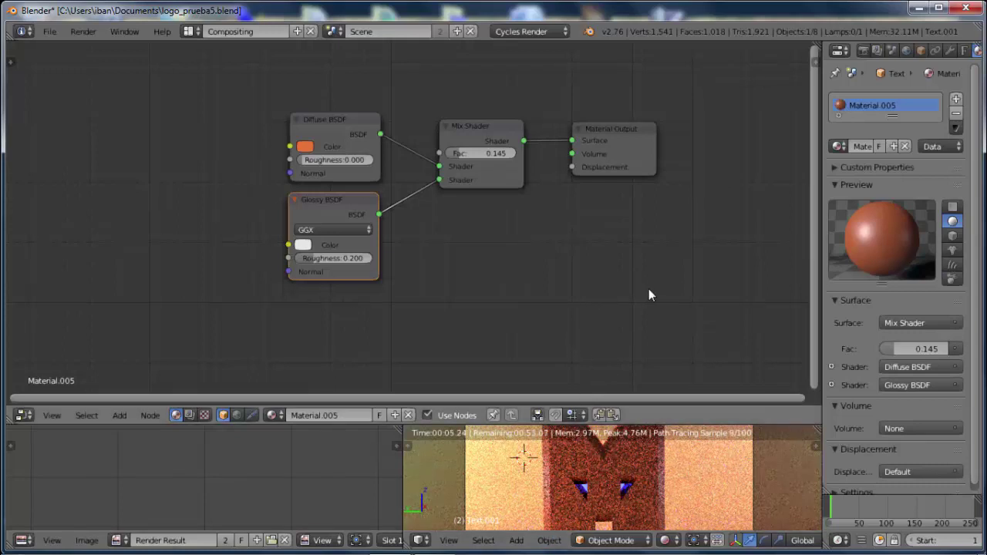
drag(602, 128, 667, 128)
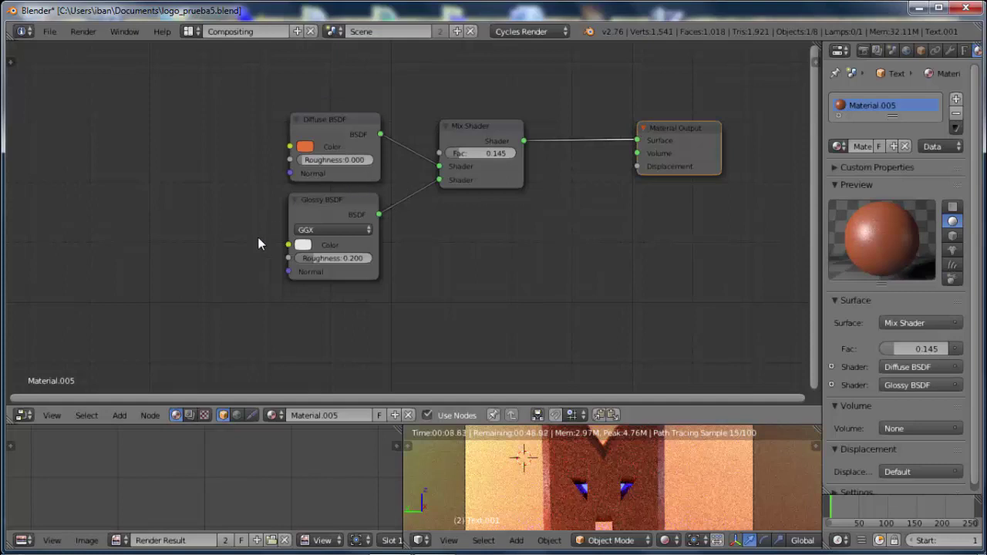
mouse_move(346, 330)
middle_down()
mouse_move(346, 242)
mouse_move(332, 225)
mouse_move(316, 272)
mouse_move(383, 251)
mouse_move(597, 272)
middle_up()
Add a widened Image Texture node in empty space left of the shaders.
scroll(325, 269, down, 1)
scroll(331, 262, down, 1)
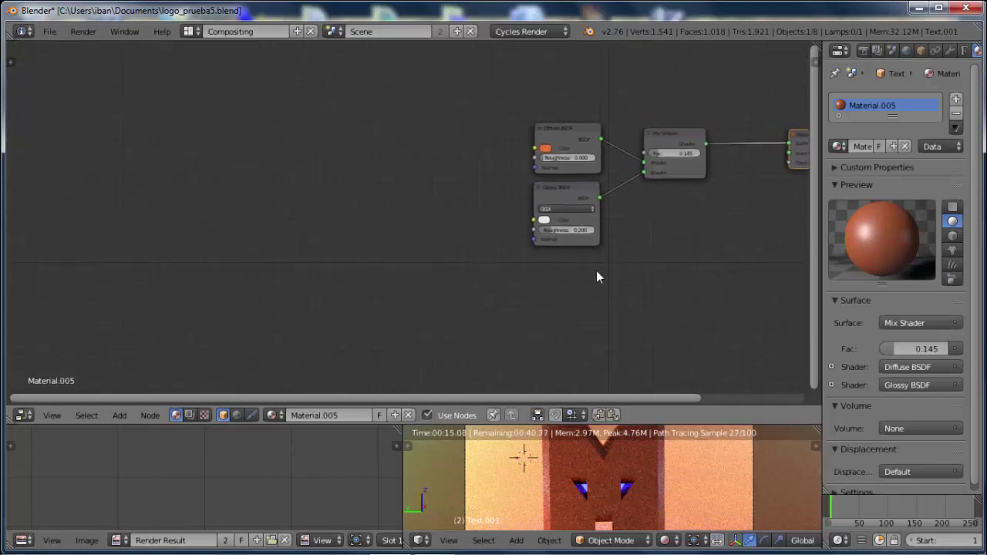
middle_drag(286, 177, 425, 191)
scroll(263, 228, up, 1)
scroll(314, 203, up, 2)
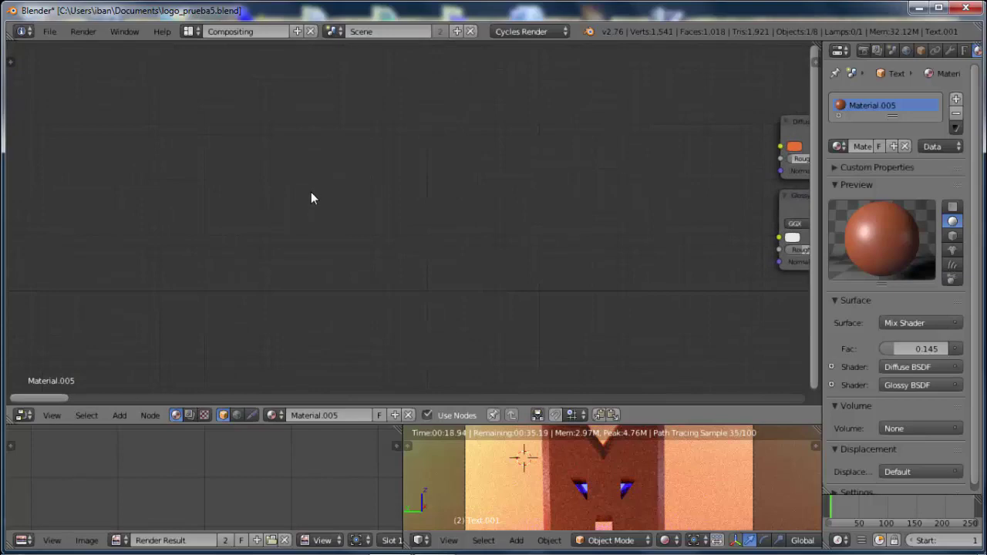
key(shift+a)
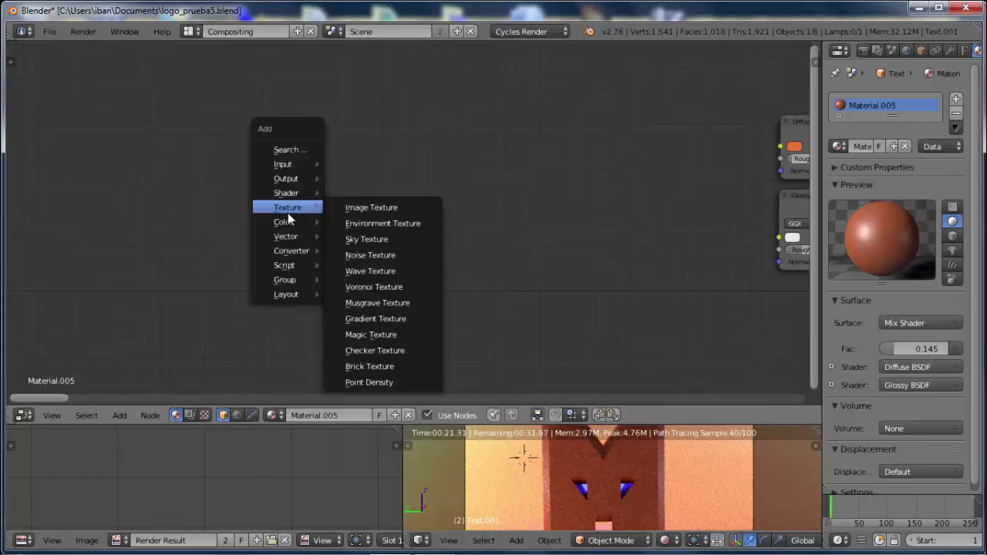
click(354, 207)
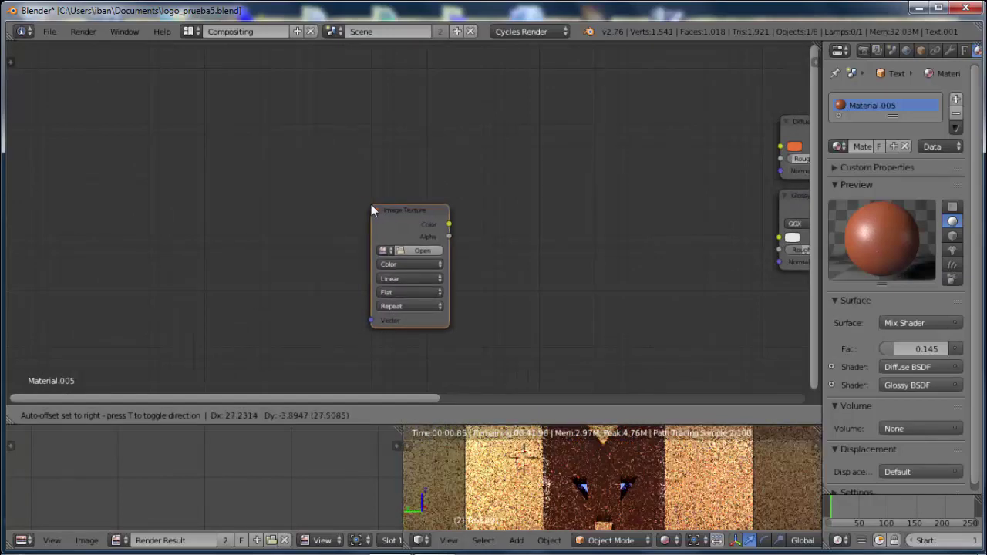
click(371, 205)
drag(392, 209, 327, 160)
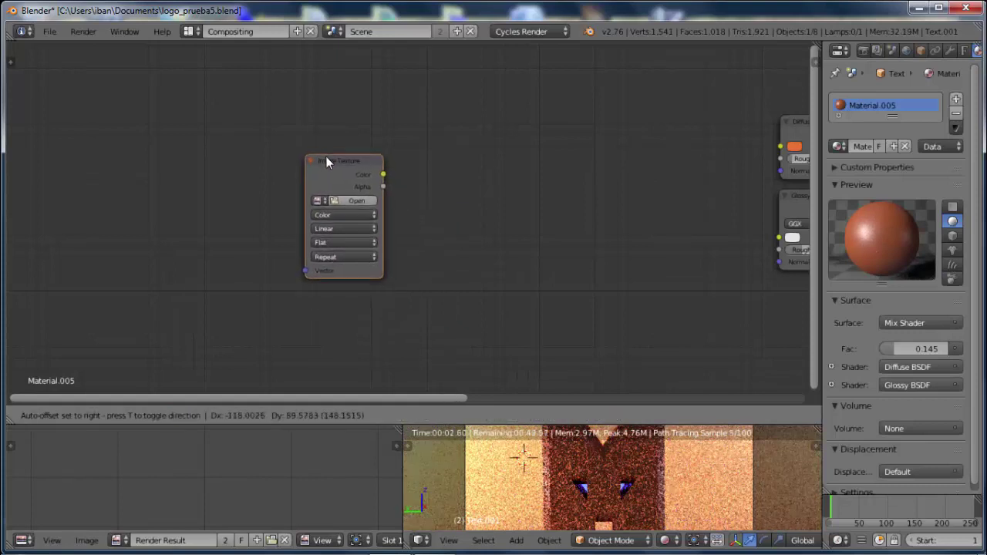
drag(381, 203, 458, 203)
Load roca.jpg from the texturas folder into the Image Texture node.
click(388, 199)
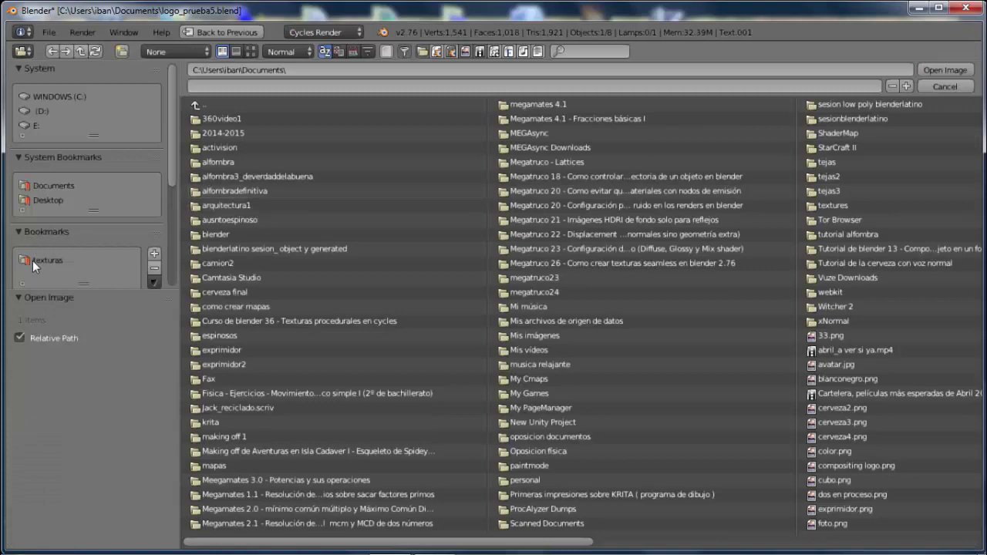
click(32, 261)
double_click(46, 262)
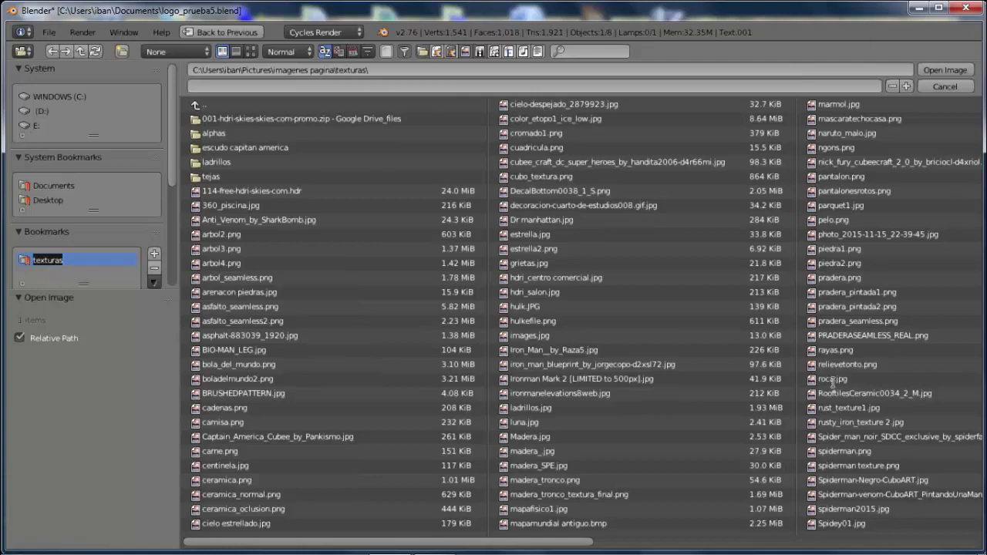
click(832, 380)
double_click(832, 381)
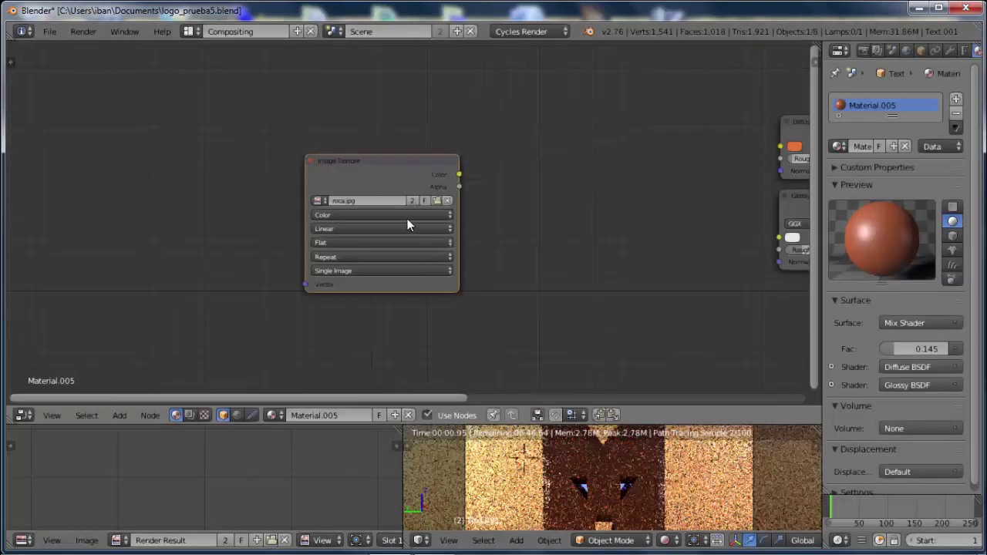
Add a Mapping node and link it into the roca.jpg texture's Vector input.
middle_drag(229, 202, 383, 251)
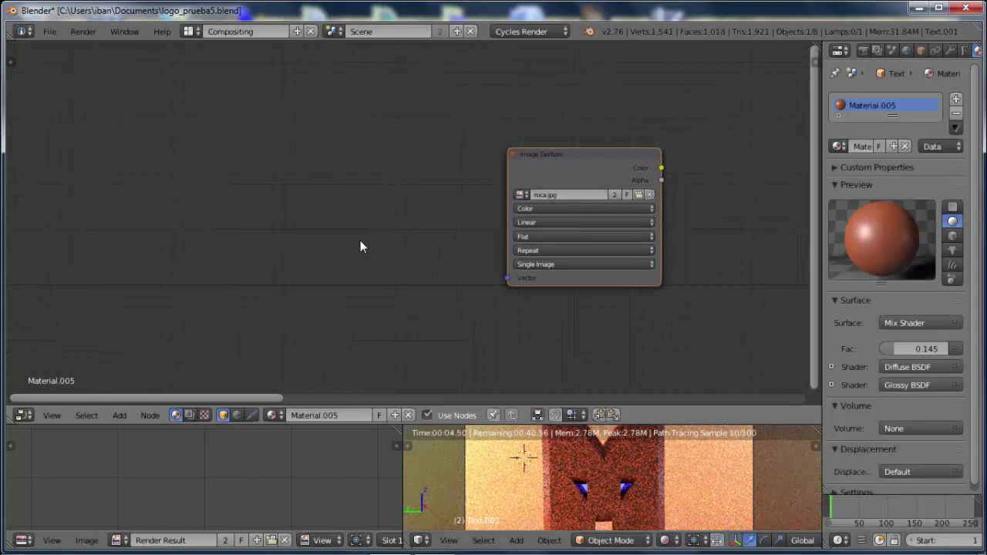
key(shift+a)
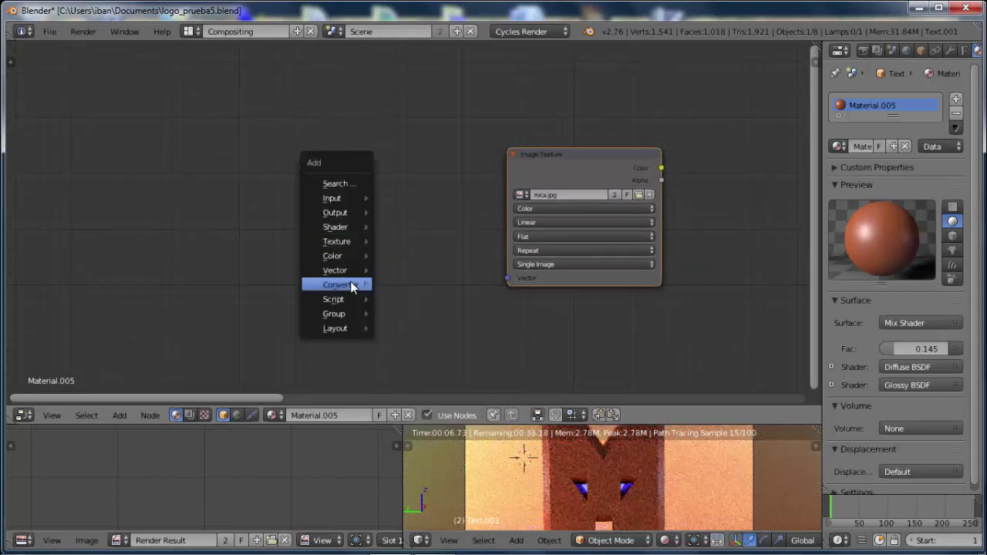
mouse_move(336, 270)
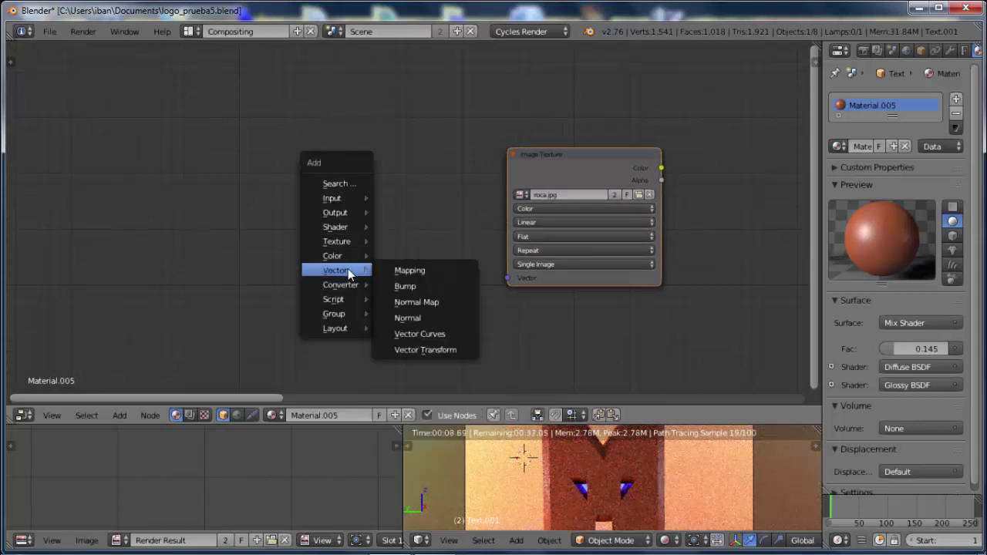
click(410, 271)
click(248, 159)
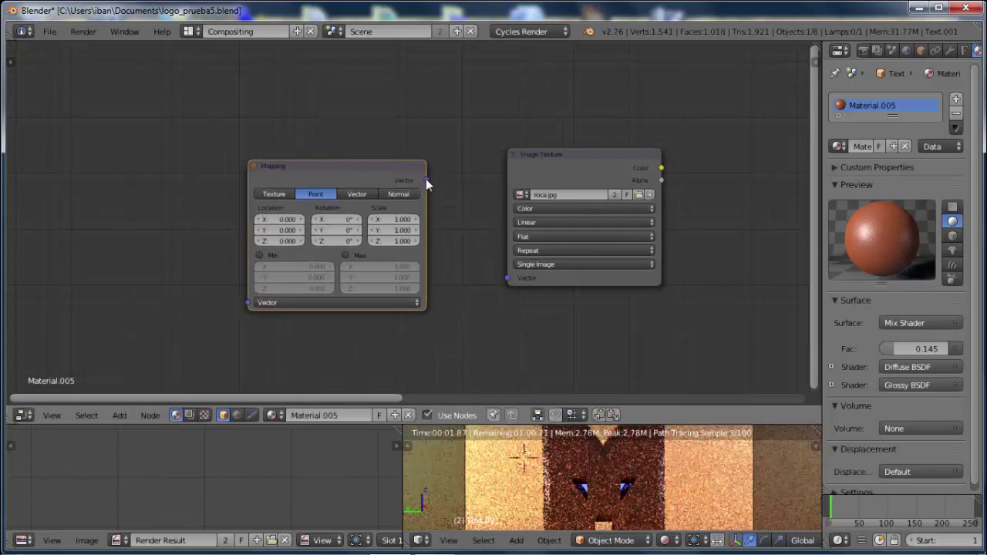
drag(427, 179, 504, 279)
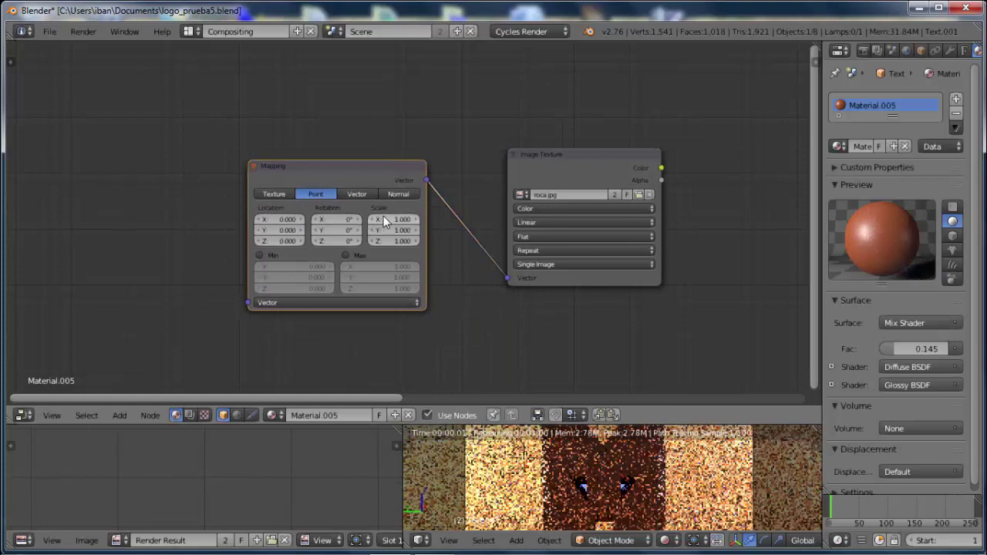
drag(366, 169, 393, 163)
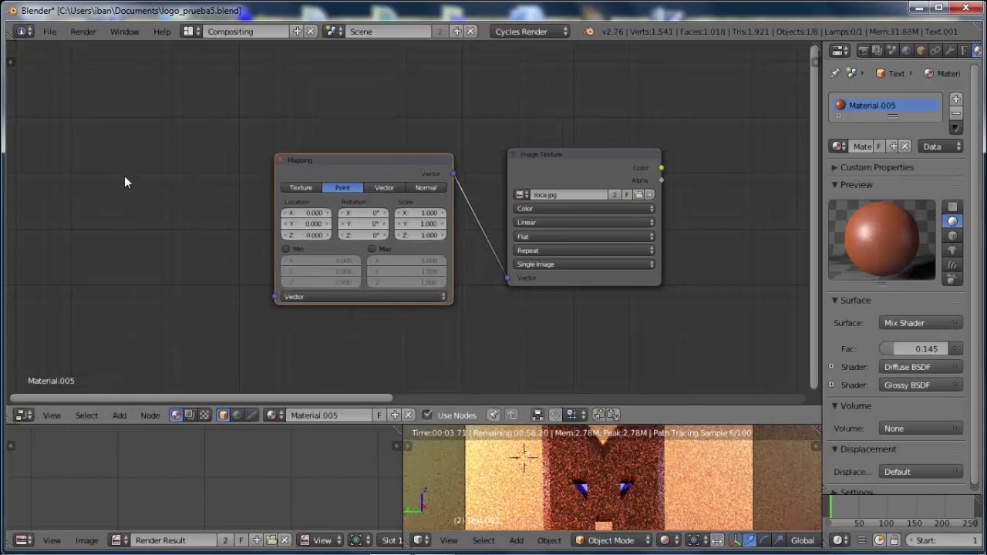
key(shift+a)
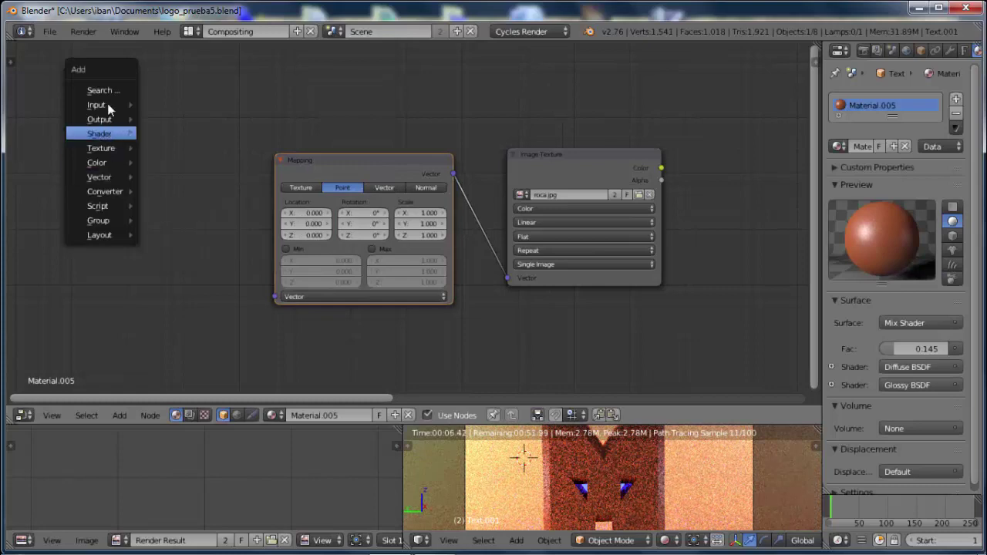
mouse_move(97, 105)
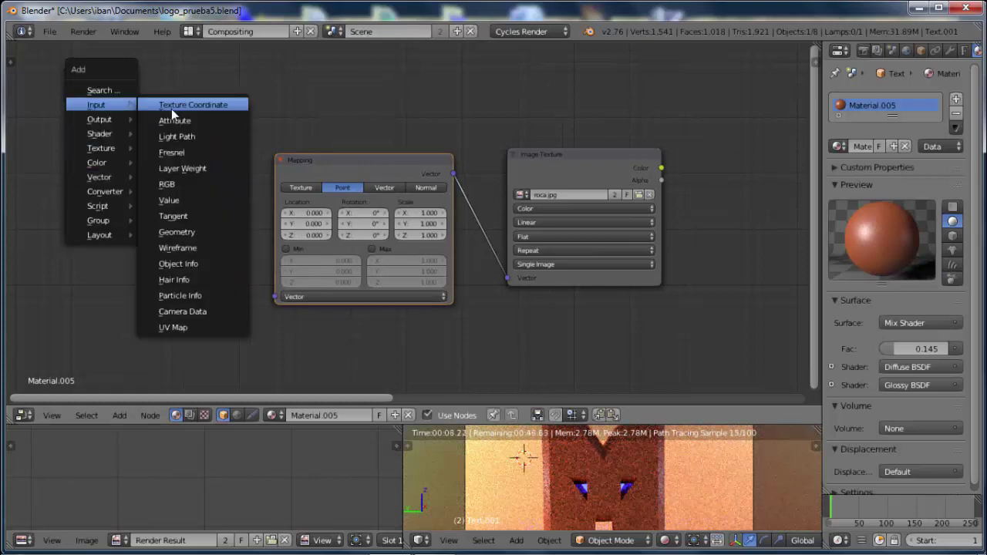
Add a Texture Coordinate node and connect its Generated output to Mapping's Vector input.
click(171, 108)
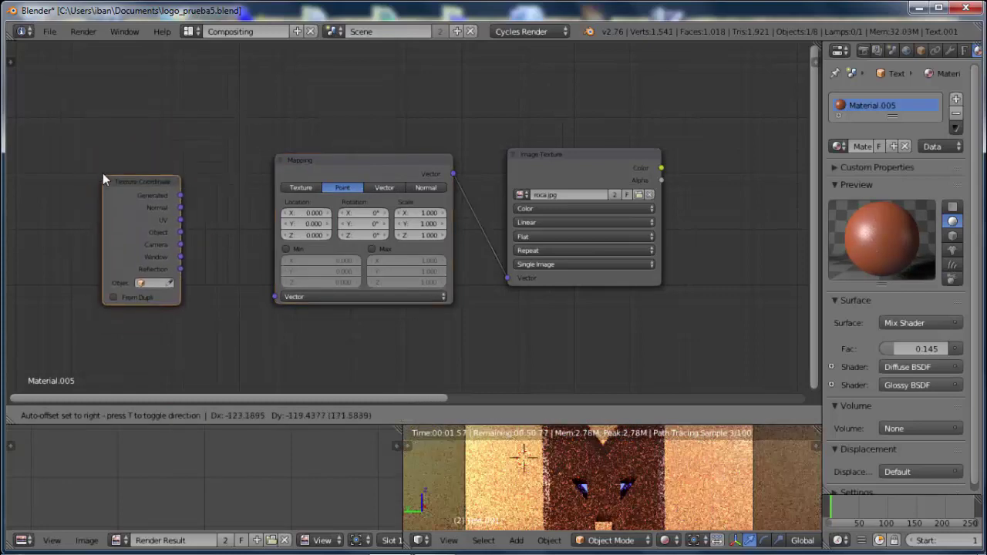
click(102, 173)
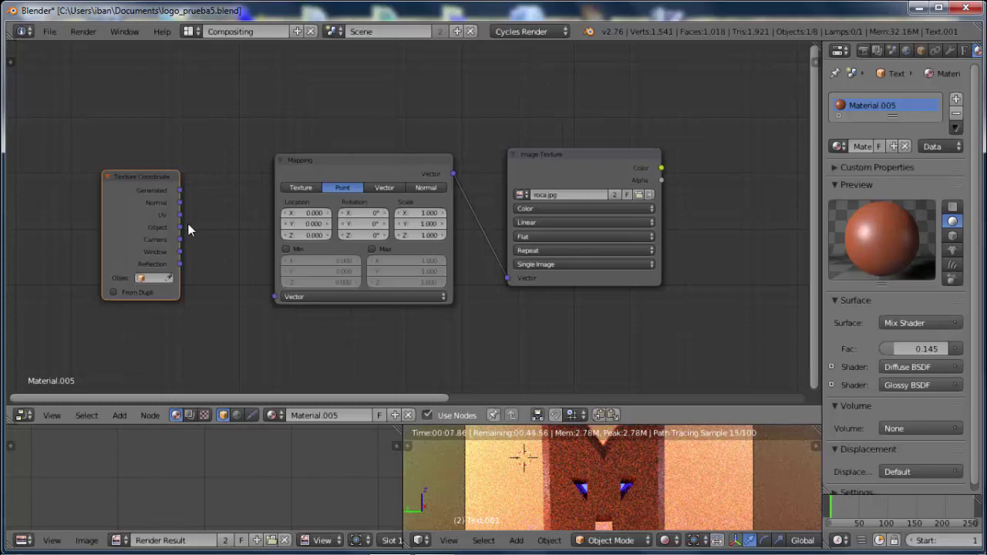
drag(182, 226, 271, 296)
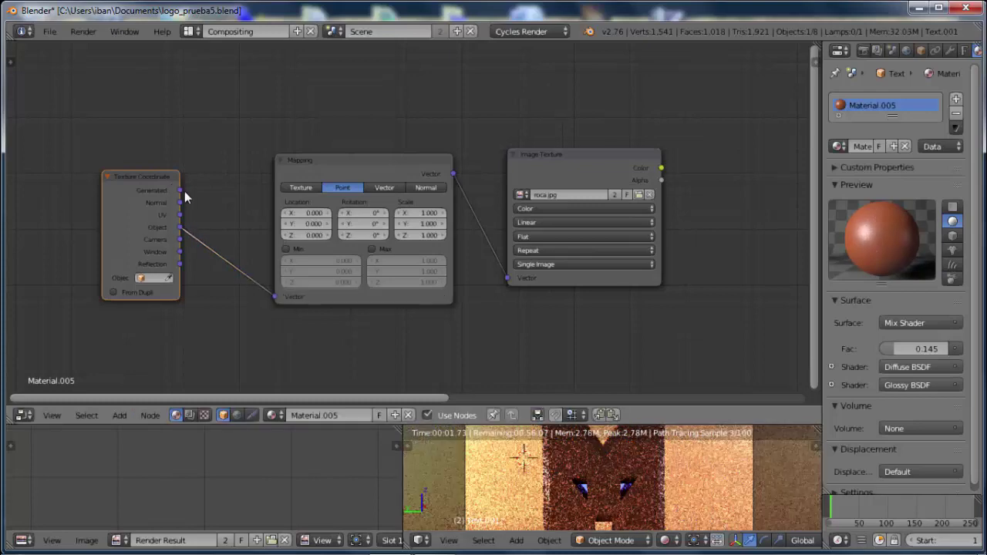
drag(180, 190, 274, 296)
drag(179, 227, 277, 297)
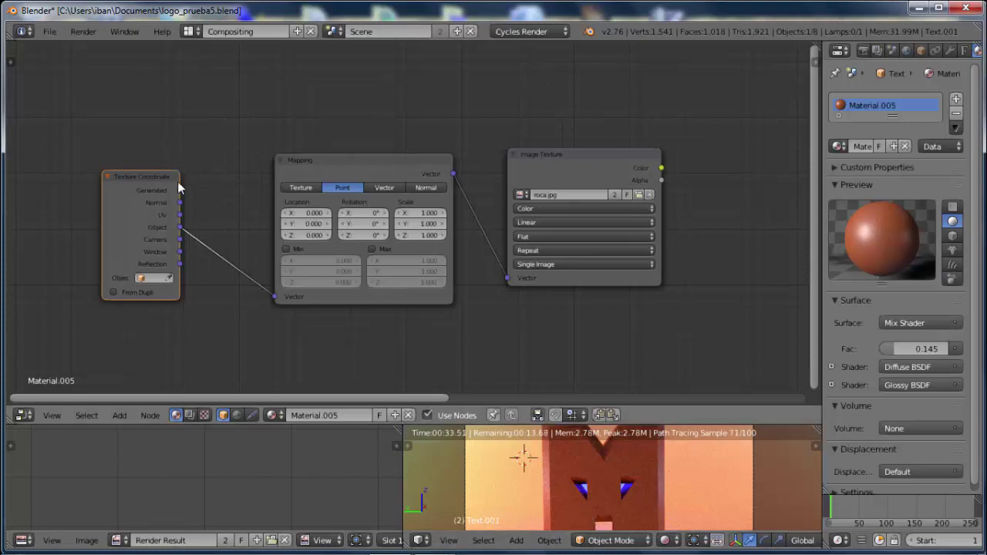
drag(179, 190, 270, 298)
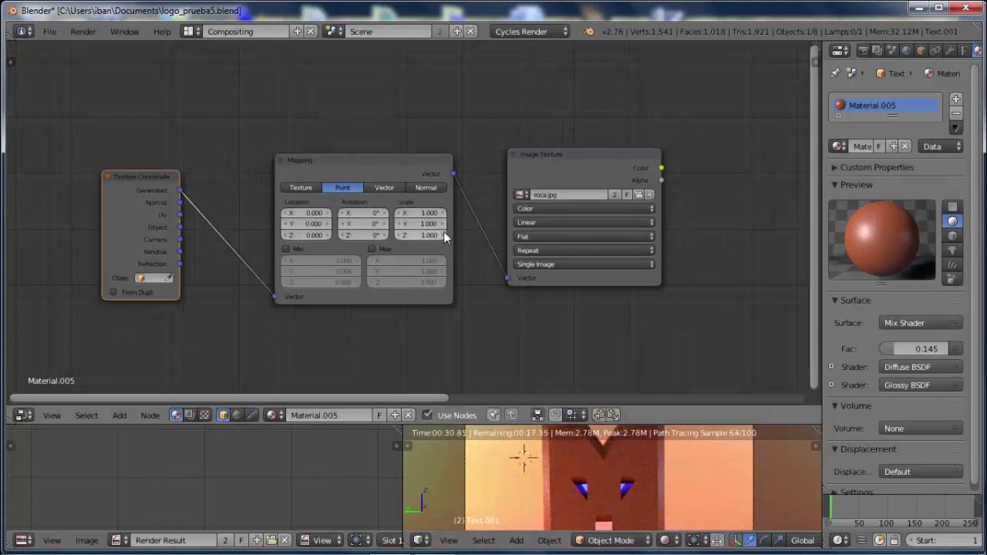
Link the roca.jpg Image Texture Color output to the Diffuse BSDF Color input.
middle_drag(677, 228, 273, 233)
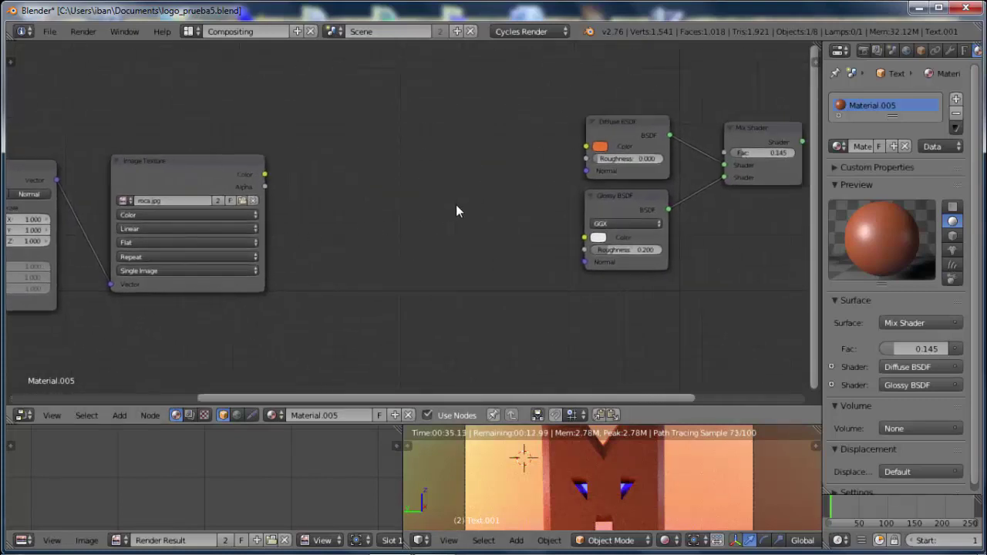
scroll(416, 207, down, 1)
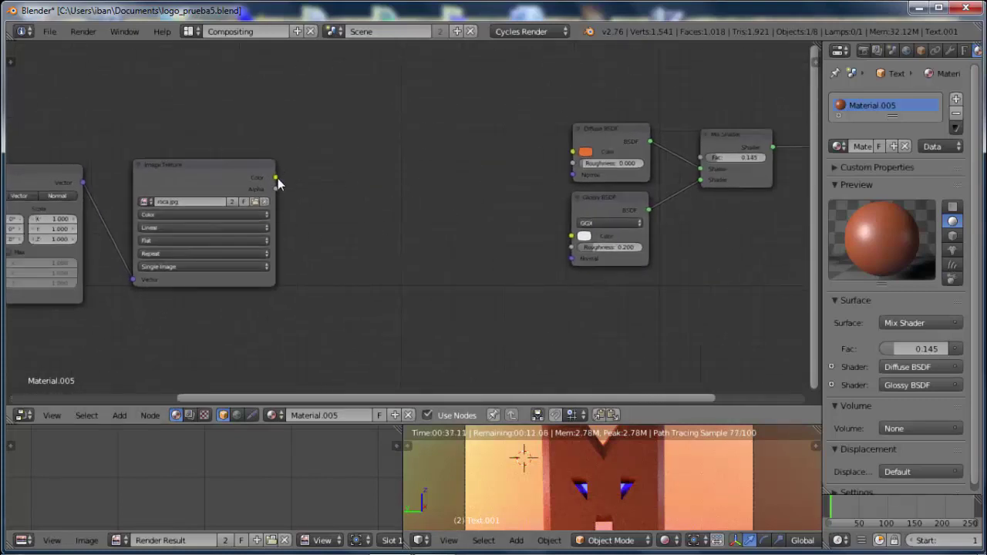
drag(277, 178, 572, 152)
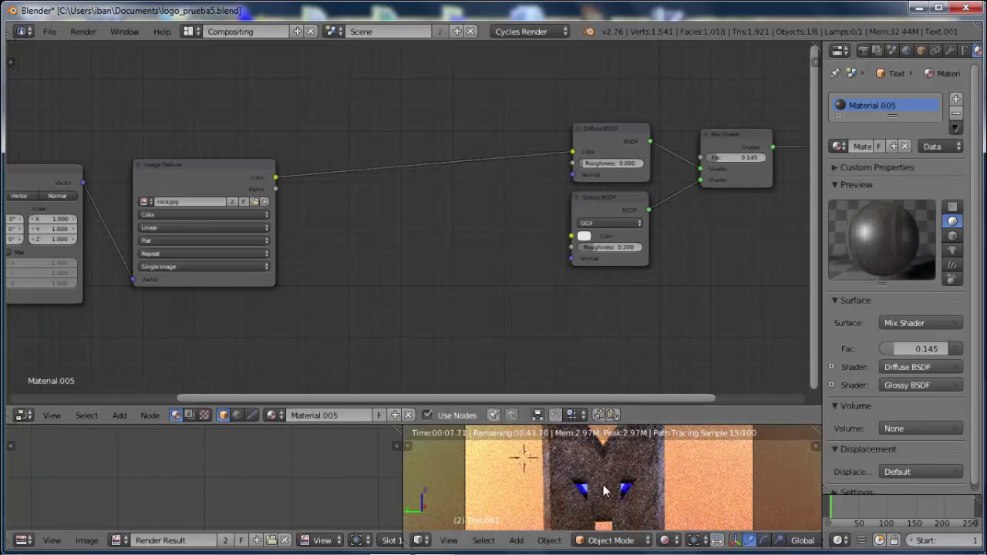
scroll(603, 490, up, 2)
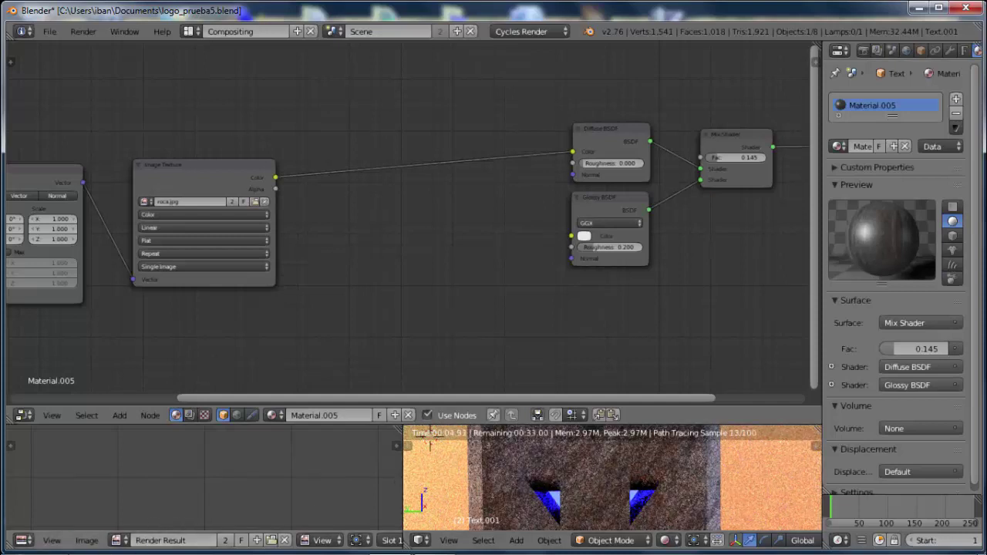
Browse Imágenes > imagenes pagina > texturas and open roca.jpg with Microsoft Office 2010.
click(77, 542)
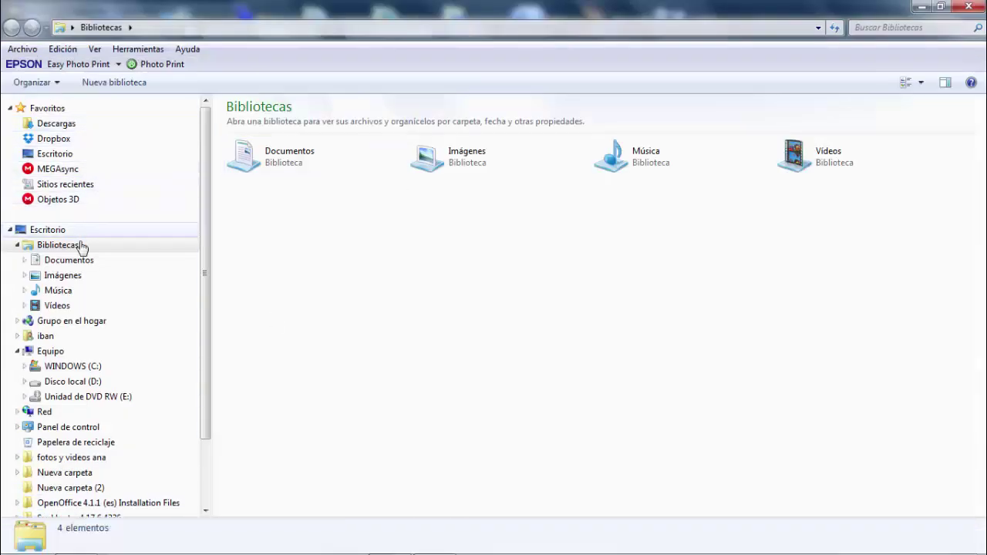
click(58, 278)
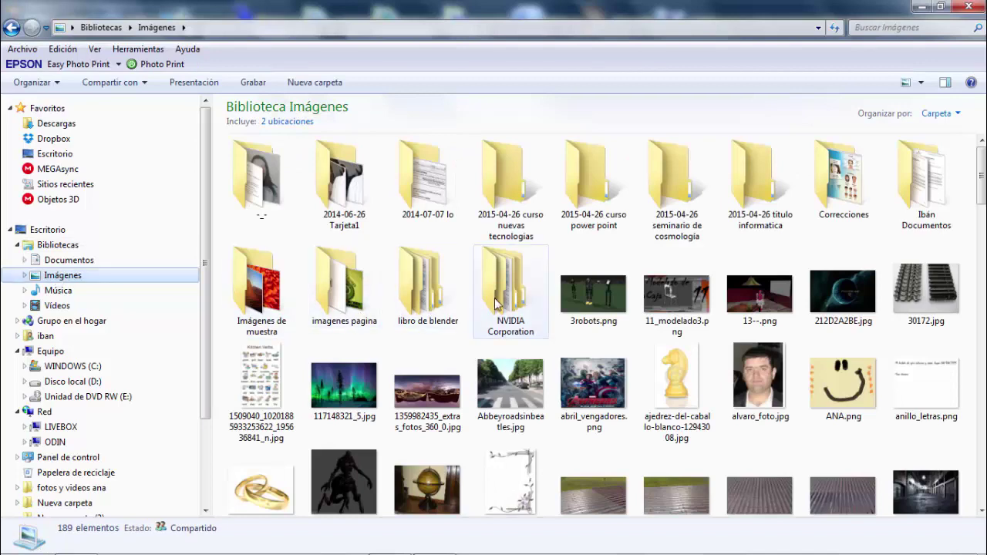
double_click(351, 295)
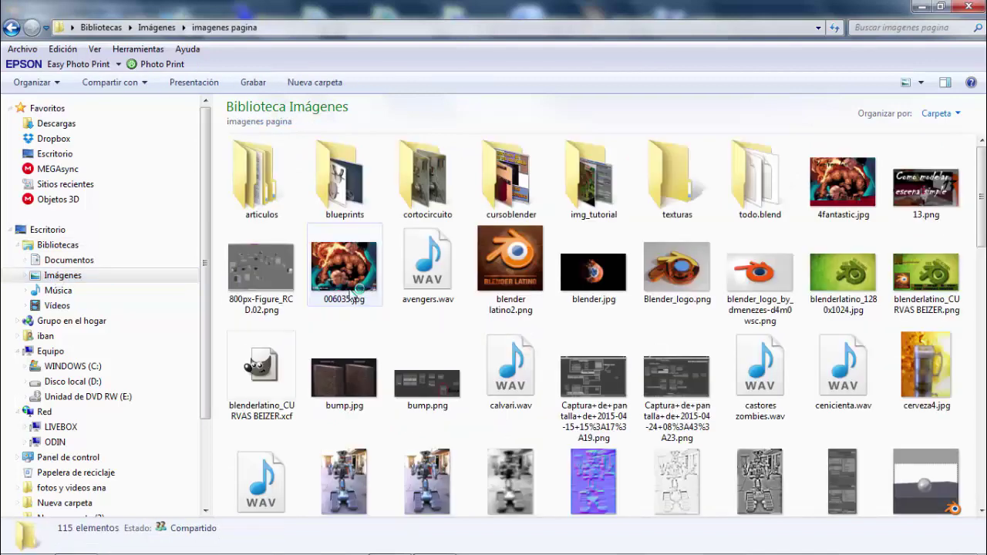
double_click(674, 177)
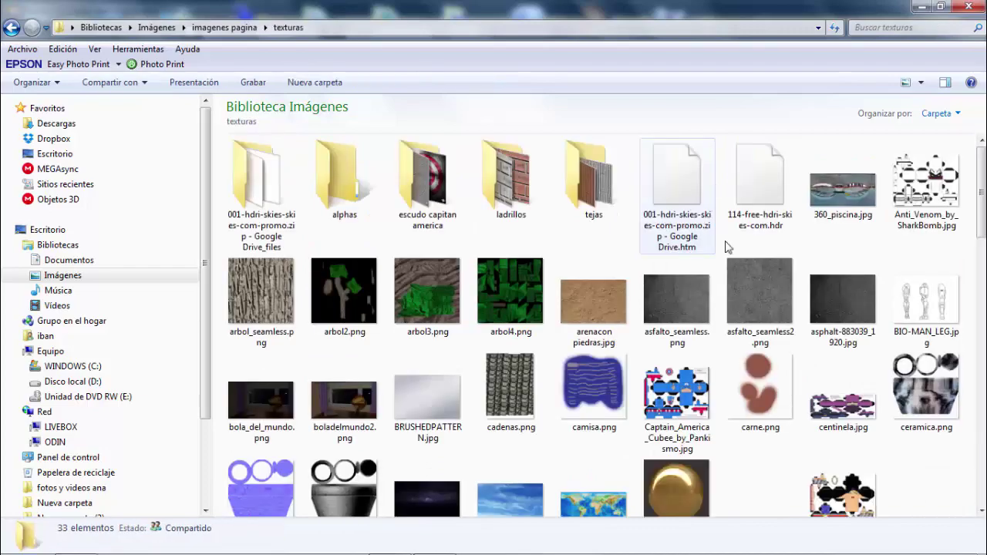
scroll(686, 307, down, 5)
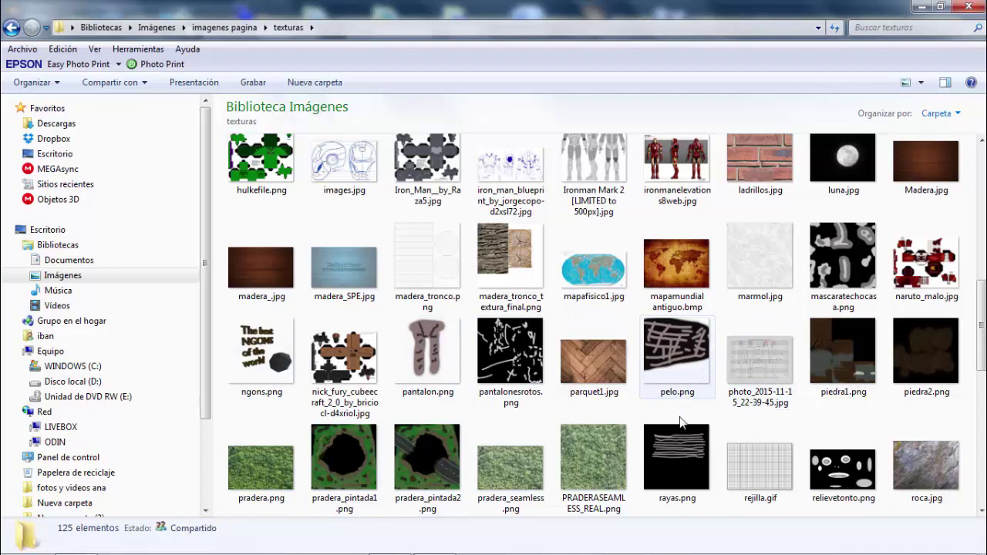
click(931, 465)
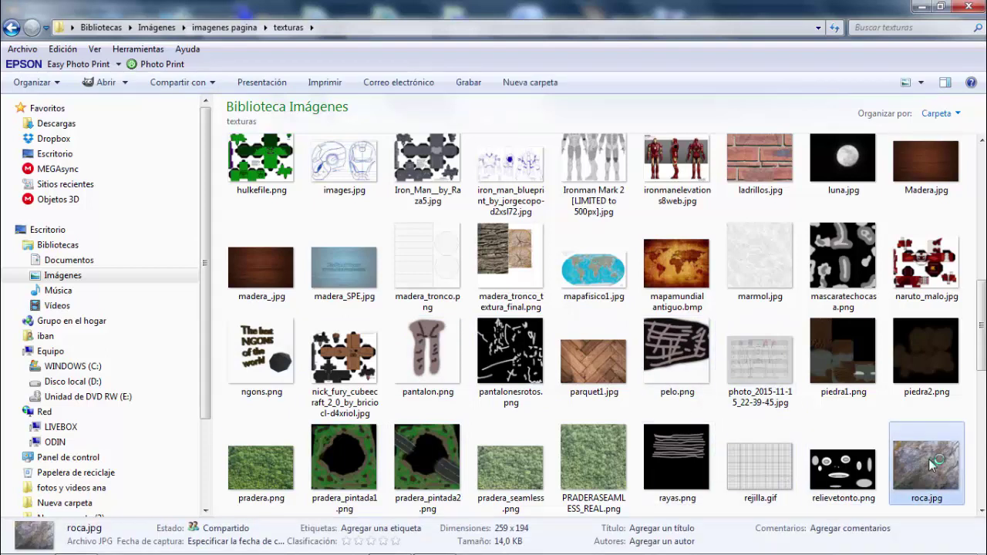
right_click(931, 464)
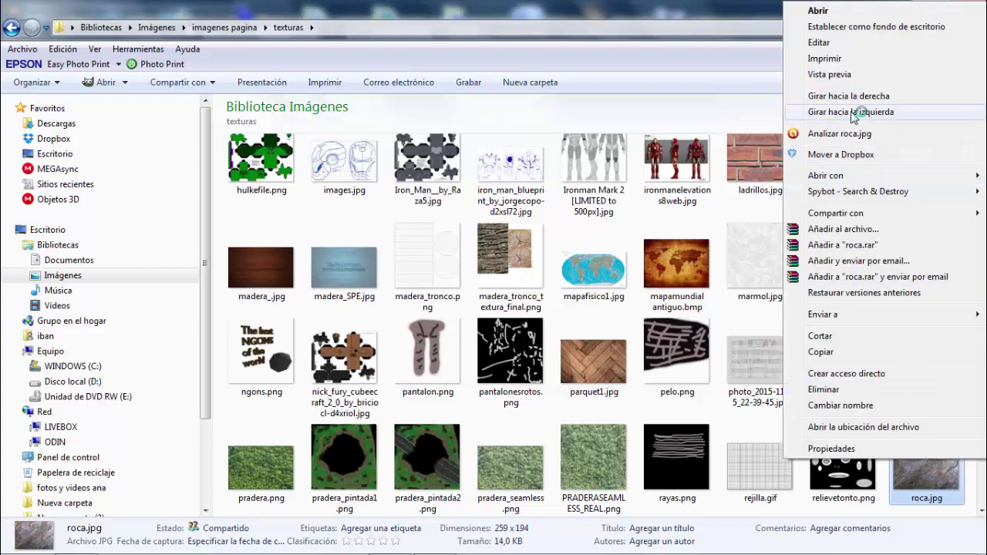
mouse_move(825, 176)
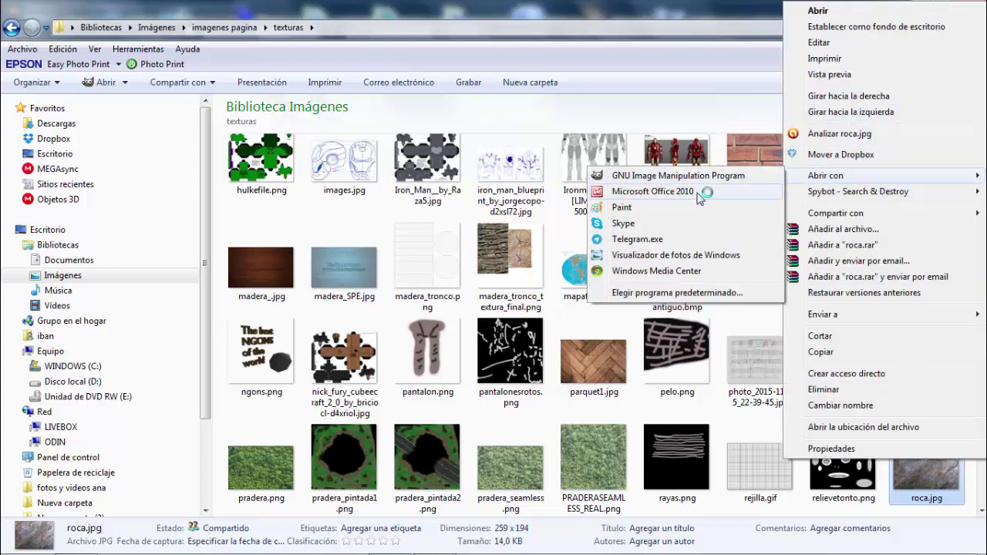
click(698, 193)
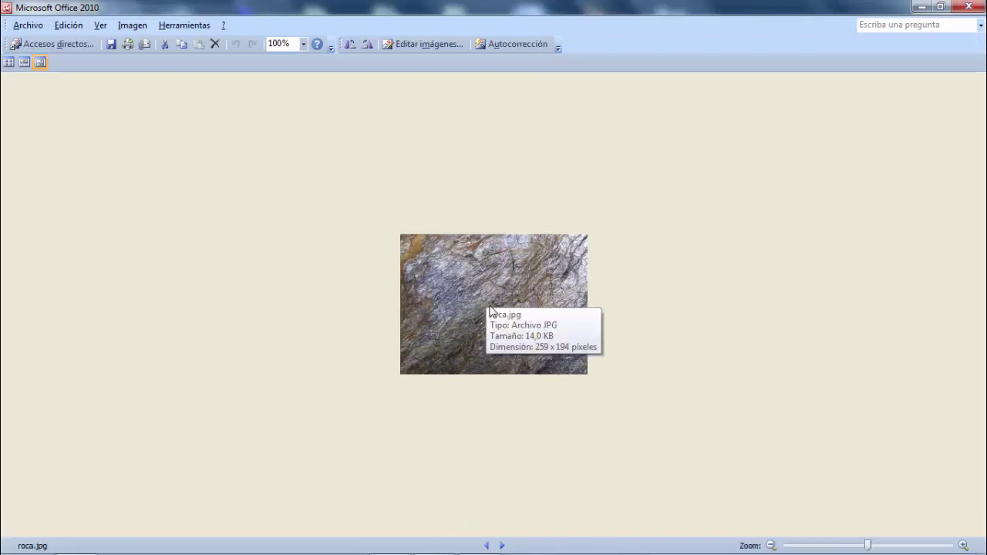
Zoom the rock image to 263%, dismiss the activation notice, and close Picture Manager.
ctrl+scroll(490, 310, up, 2)
ctrl+scroll(489, 311, up, 1)
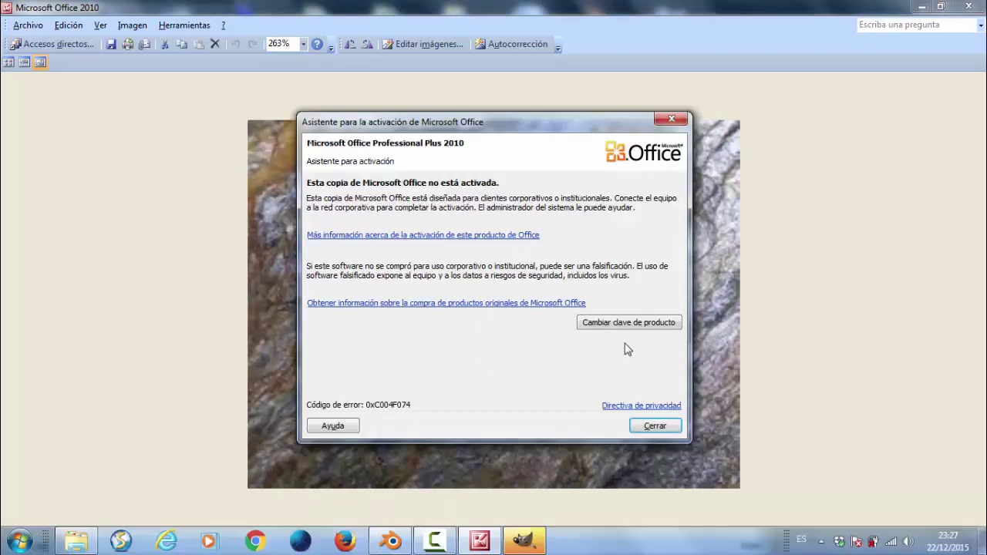
click(640, 428)
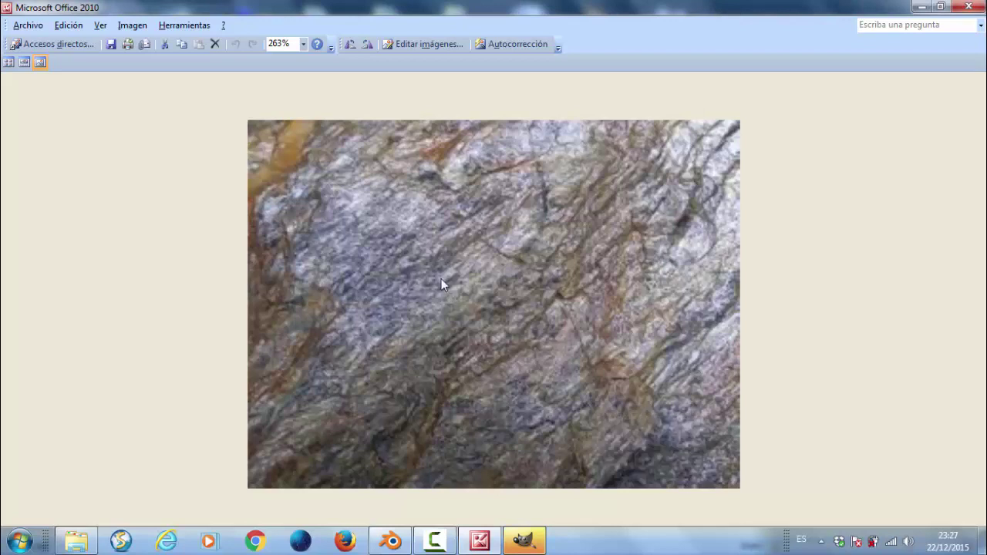
click(967, 7)
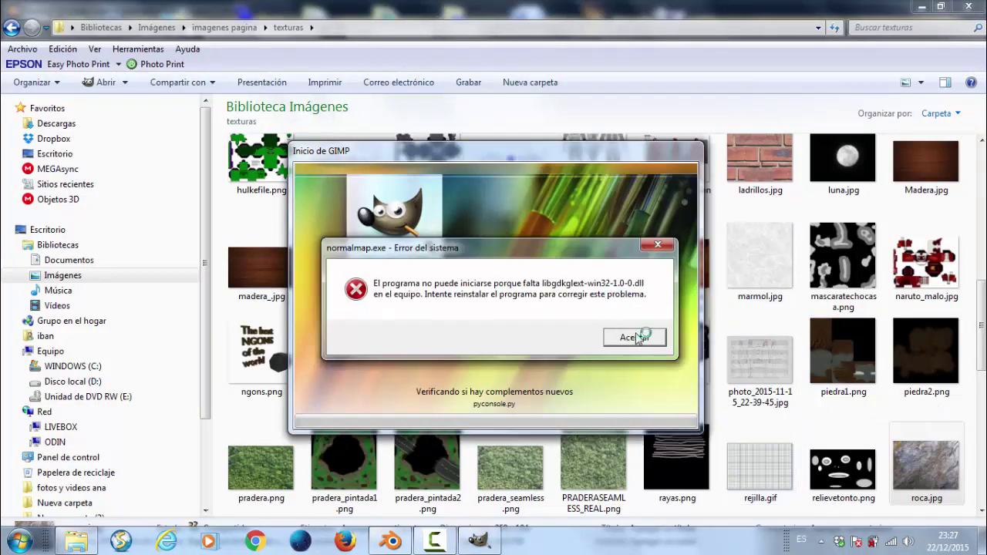
Dismiss the GIMP missing-library error and look through the texturas images.
click(637, 336)
click(870, 421)
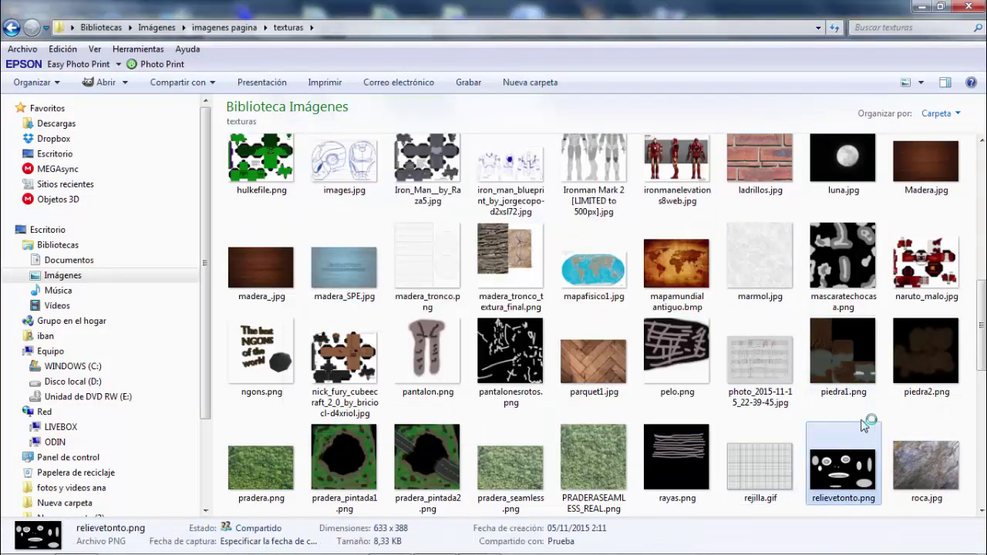
scroll(841, 416, down, 5)
scroll(840, 415, down, 1)
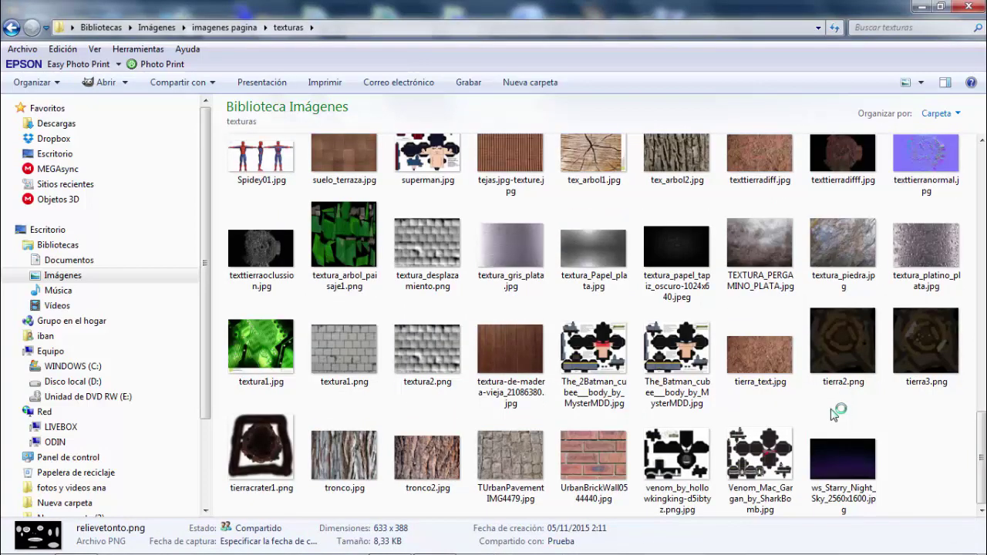
scroll(829, 413, up, 2)
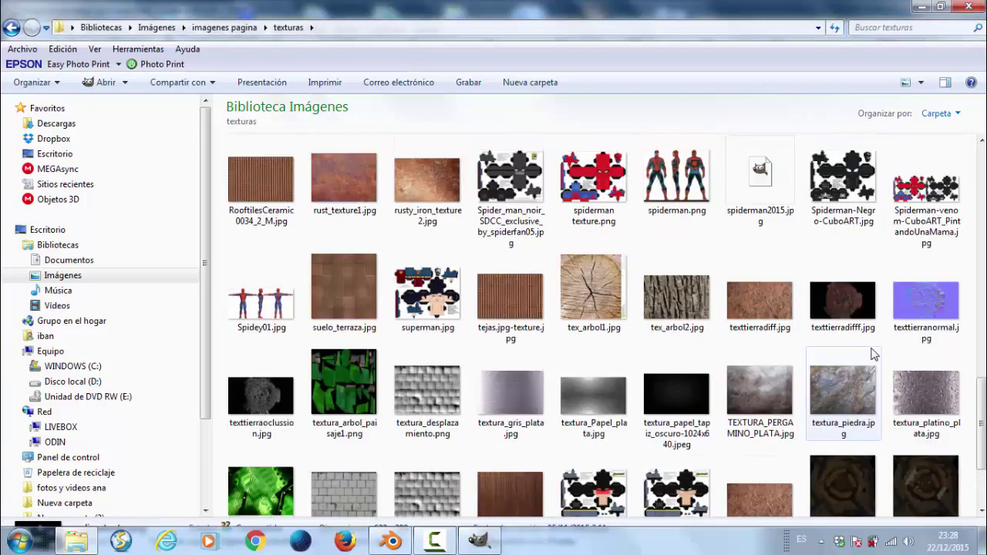
scroll(910, 251, up, 2)
scroll(917, 308, up, 2)
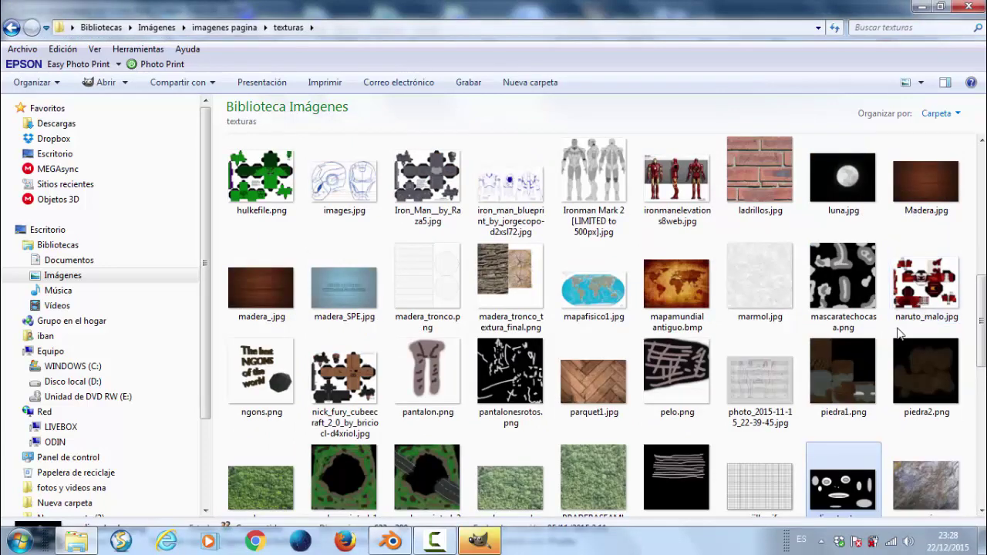
scroll(848, 347, down, 2)
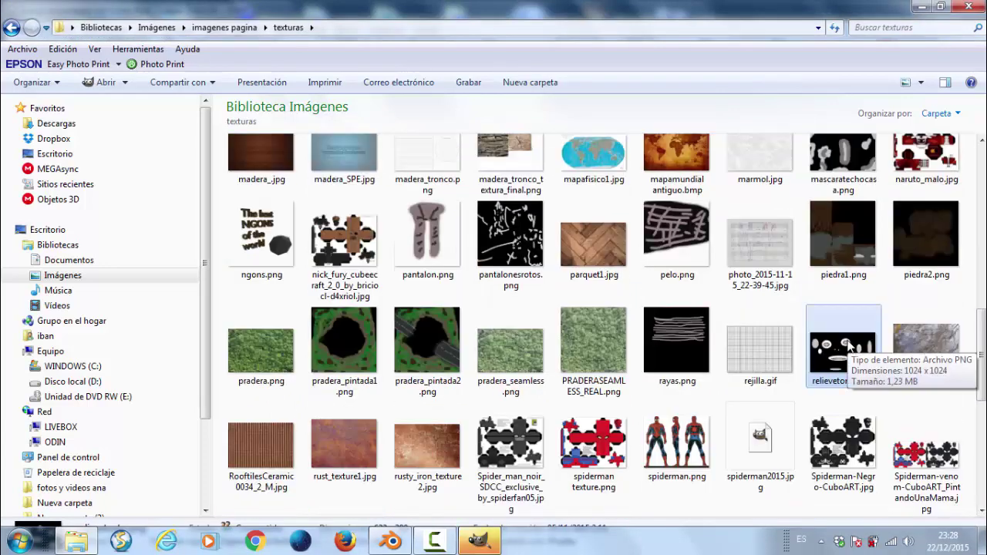
Select relievetonto.png, close Explorer and minimize GIMP to bring Blender back.
click(848, 347)
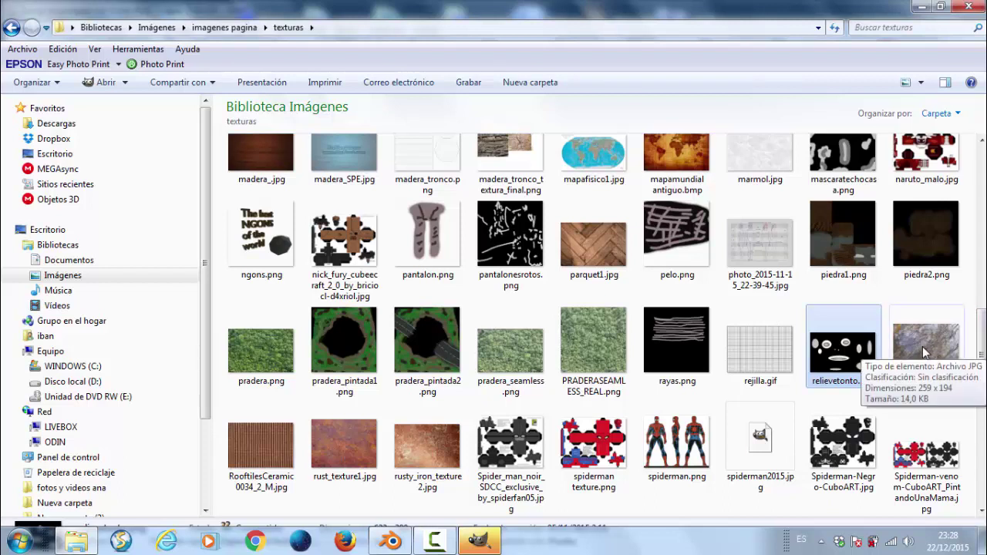
click(970, 7)
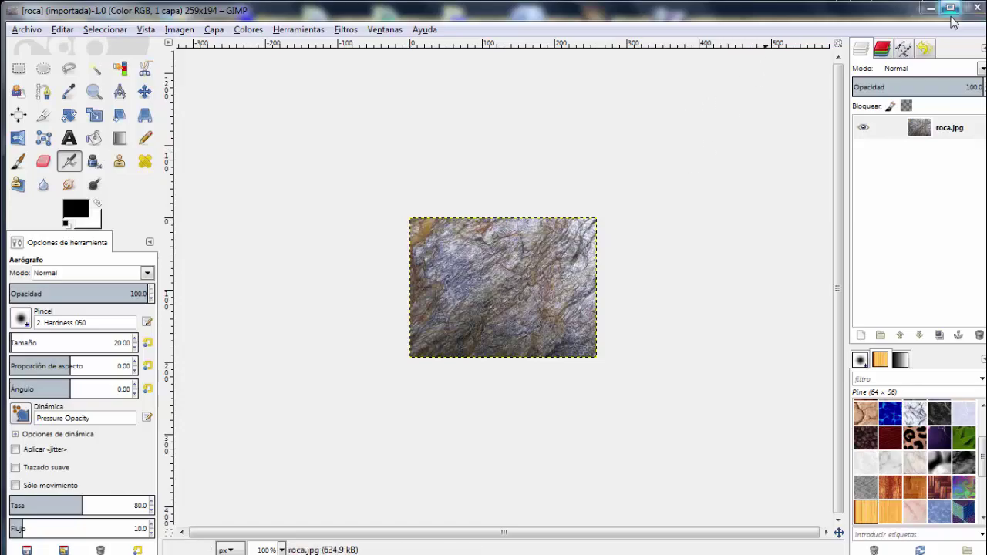
click(931, 7)
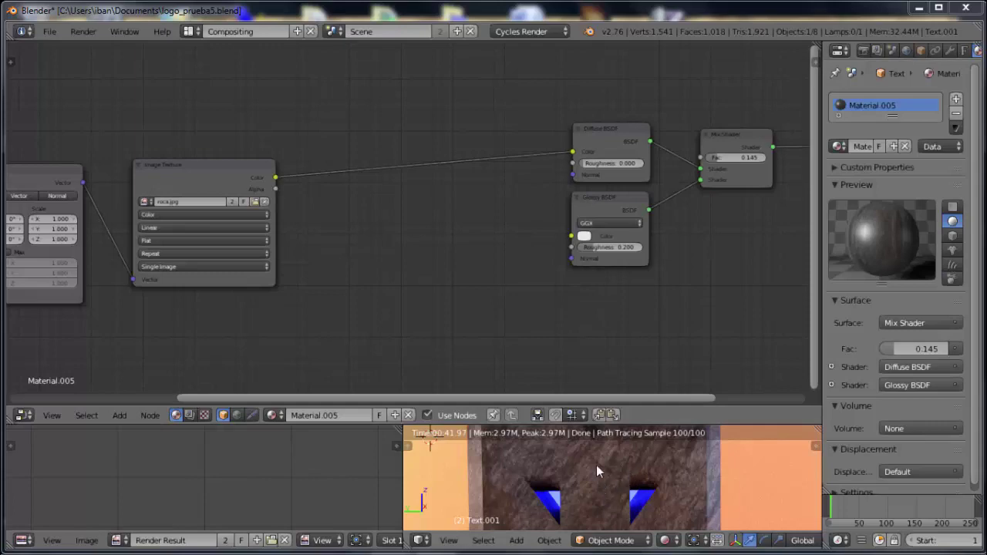
Remove the rock texture link from the Diffuse BSDF Color, leaving the material plain orange.
scroll(631, 493, down, 2)
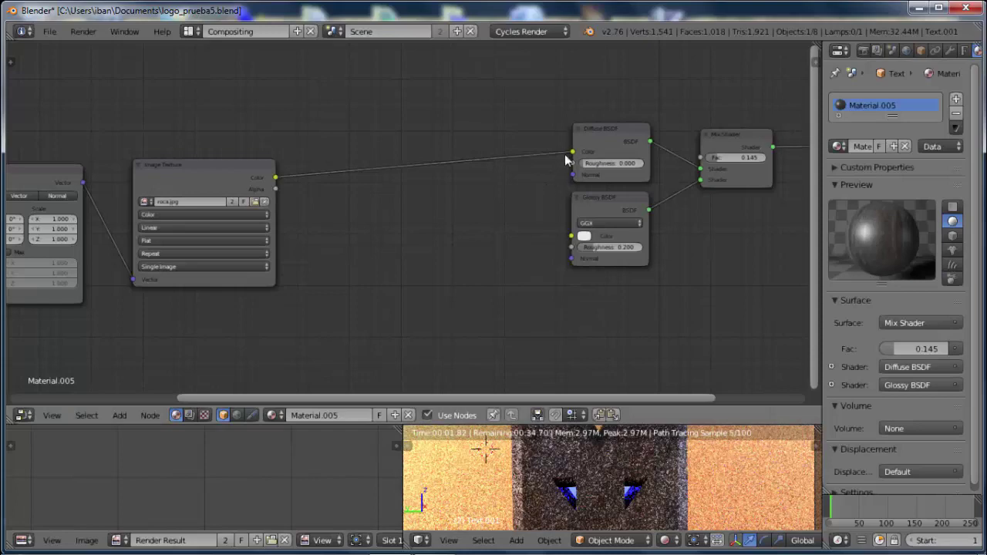
mouse_move(572, 153)
mouse_down()
mouse_move(470, 165)
mouse_move(473, 176)
mouse_up()
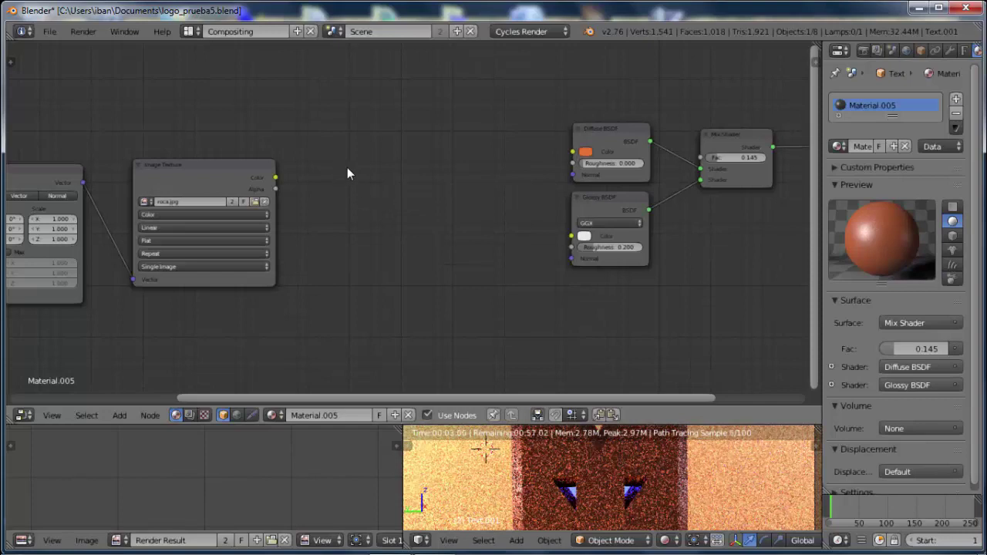
middle_drag(425, 209, 275, 220)
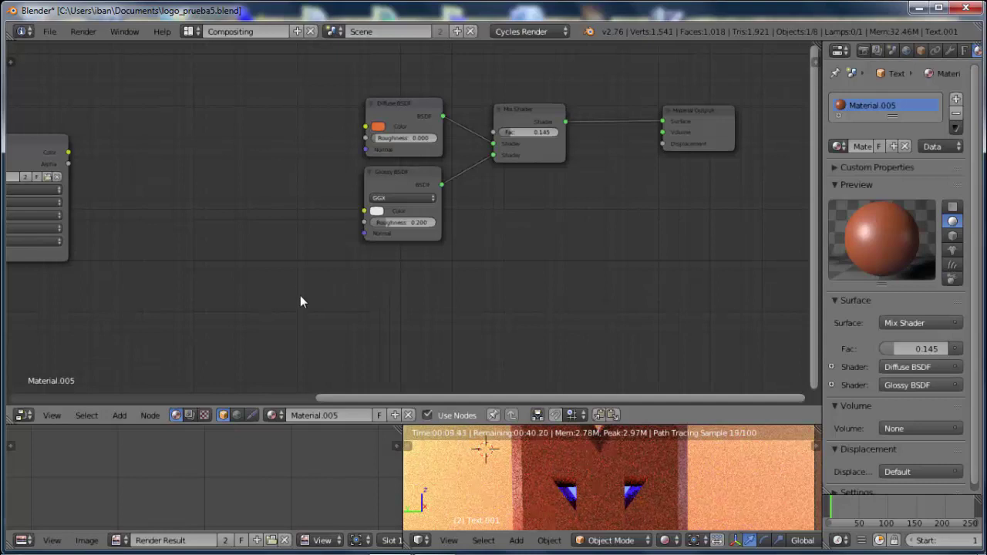
key(shift+a)
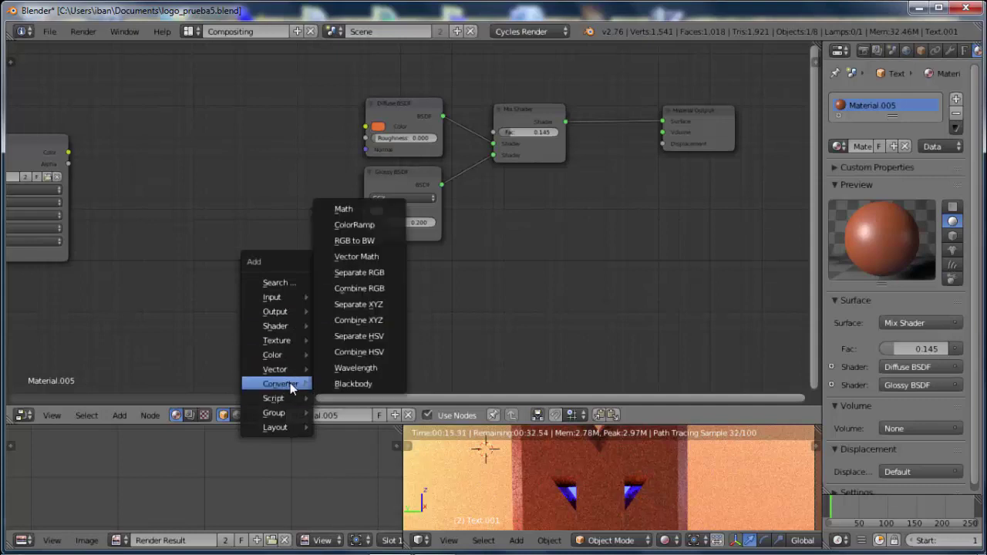
mouse_move(275, 370)
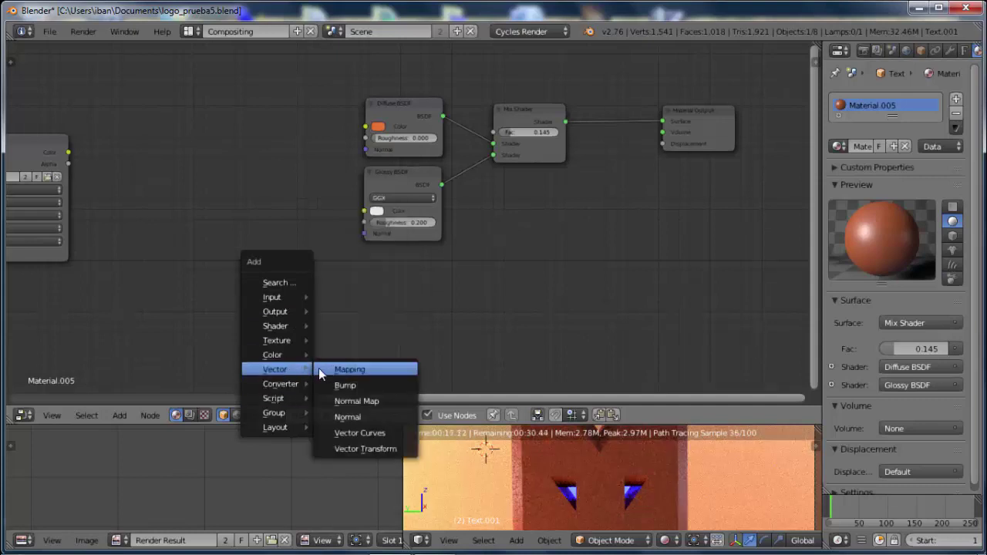
Add a Normal Map node below the shaders, fed by the rock texture Color.
click(350, 399)
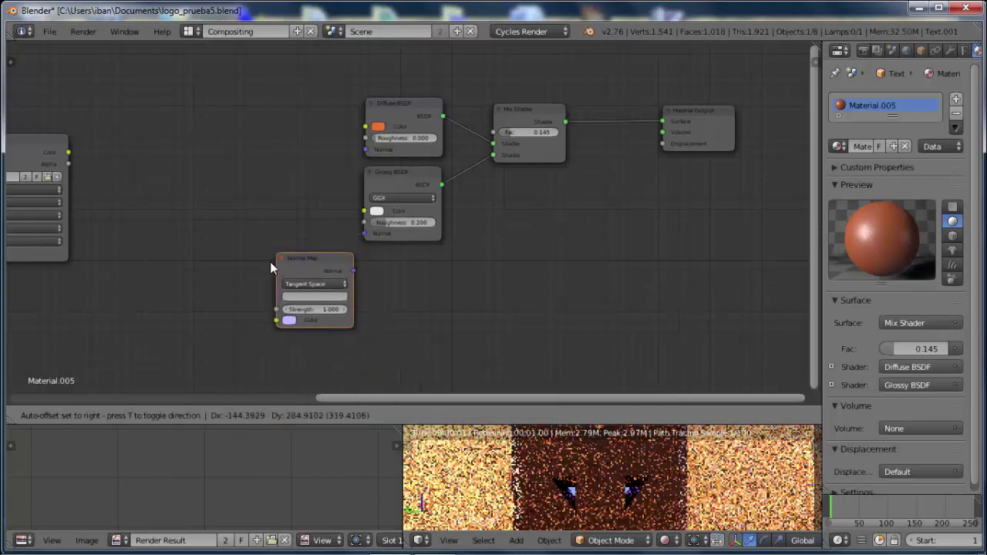
click(270, 256)
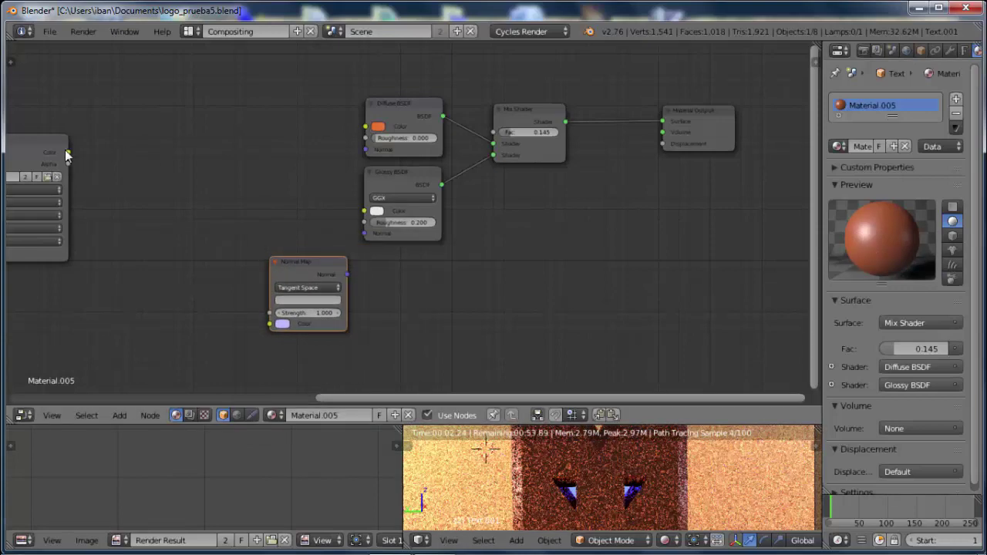
mouse_move(68, 152)
mouse_down()
mouse_move(271, 327)
mouse_move(145, 193)
mouse_up()
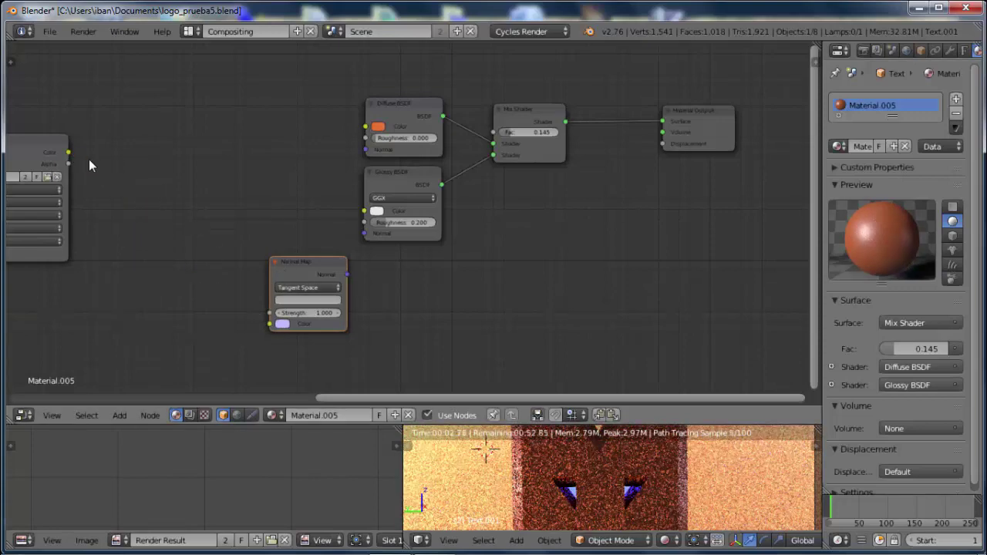
drag(69, 150, 267, 324)
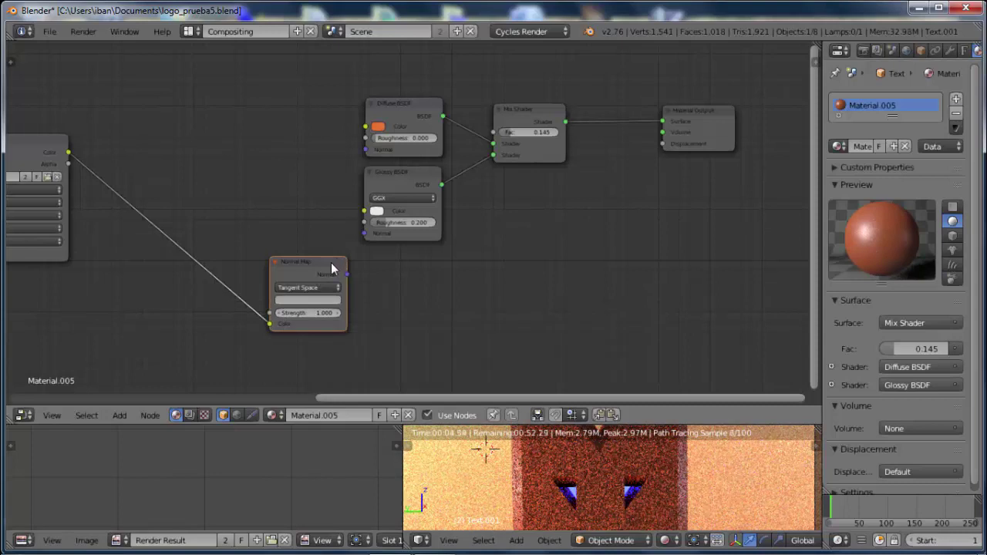
mouse_move(334, 270)
mouse_down()
mouse_move(261, 275)
mouse_move(365, 225)
mouse_up()
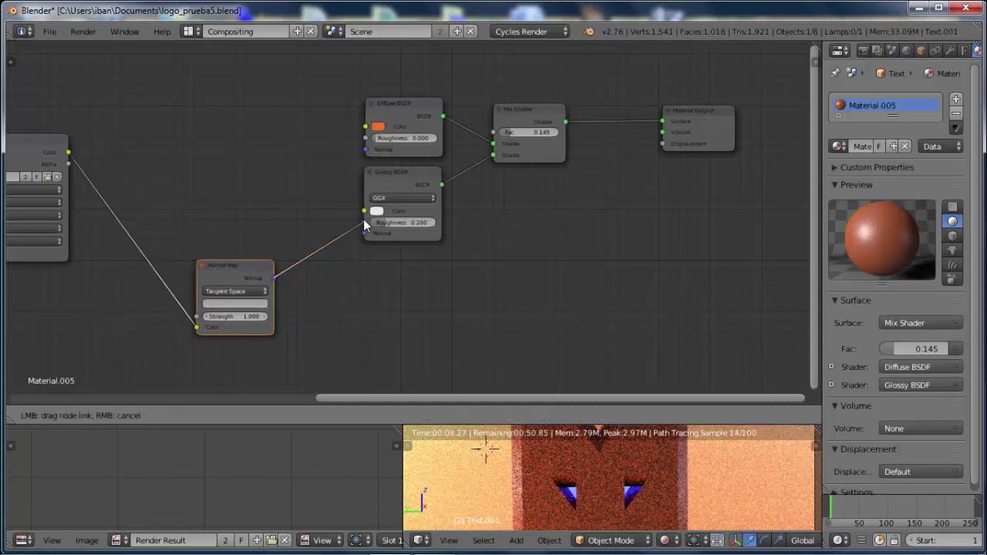
Connect the Normal Map to the Glossy roughness and the Material Output Displacement.
drag(365, 224, 365, 220)
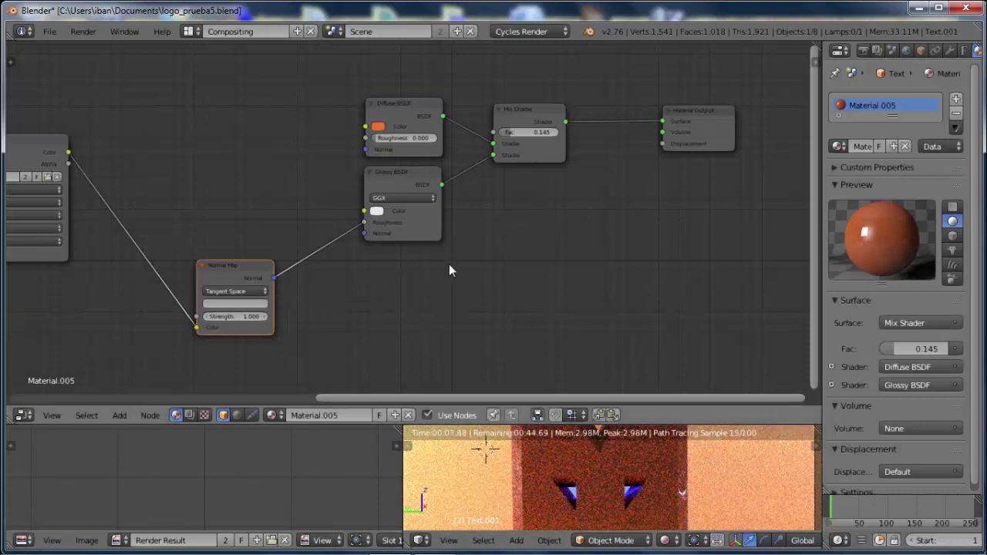
drag(696, 123, 723, 250)
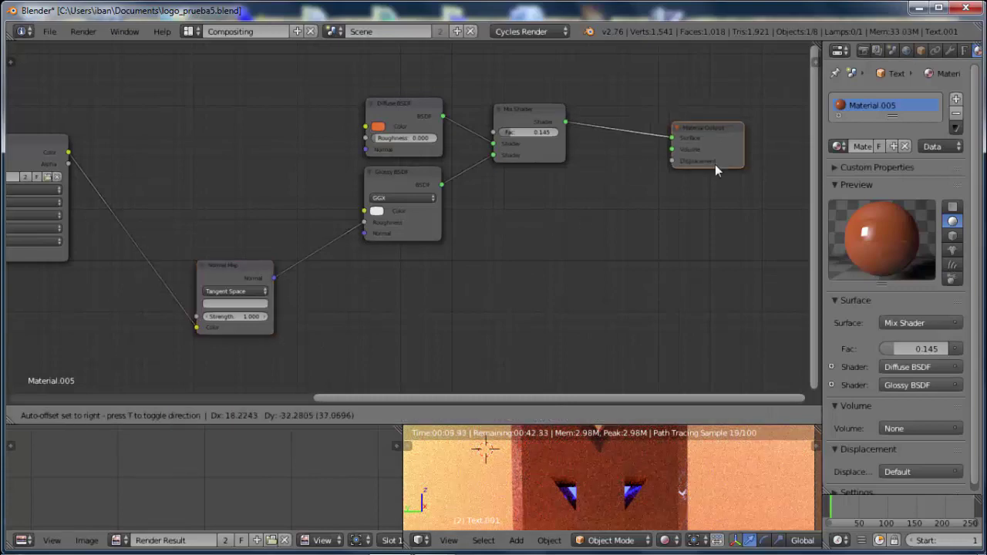
drag(271, 278, 689, 270)
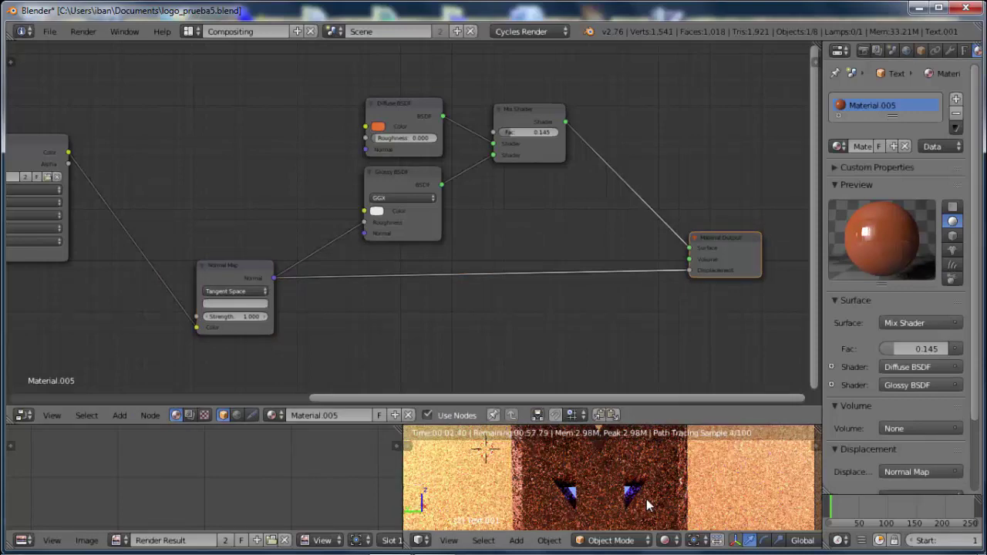
scroll(663, 497, up, 3)
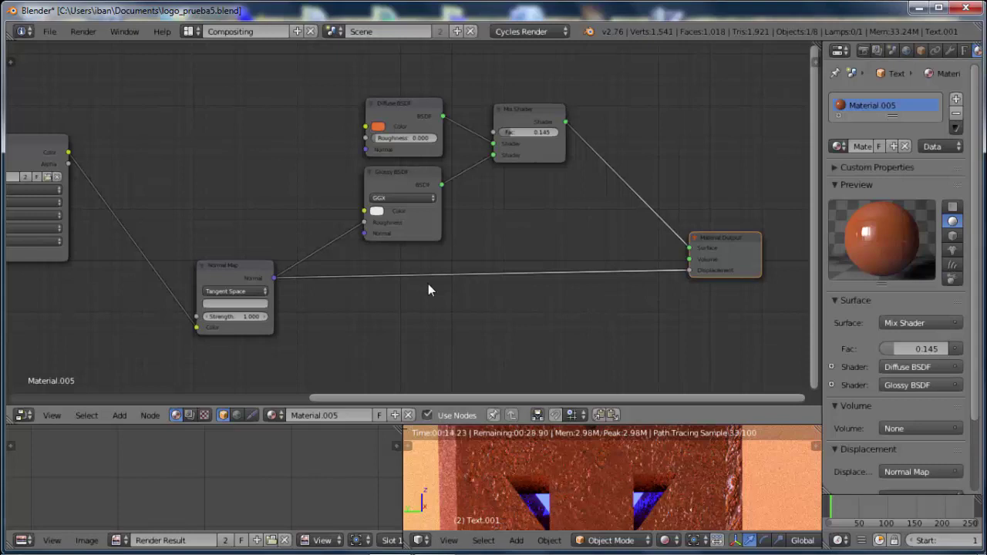
Insert a Multiply MixRGB node on the displacement link, with the Normal Map into Color2.
key(shift+a)
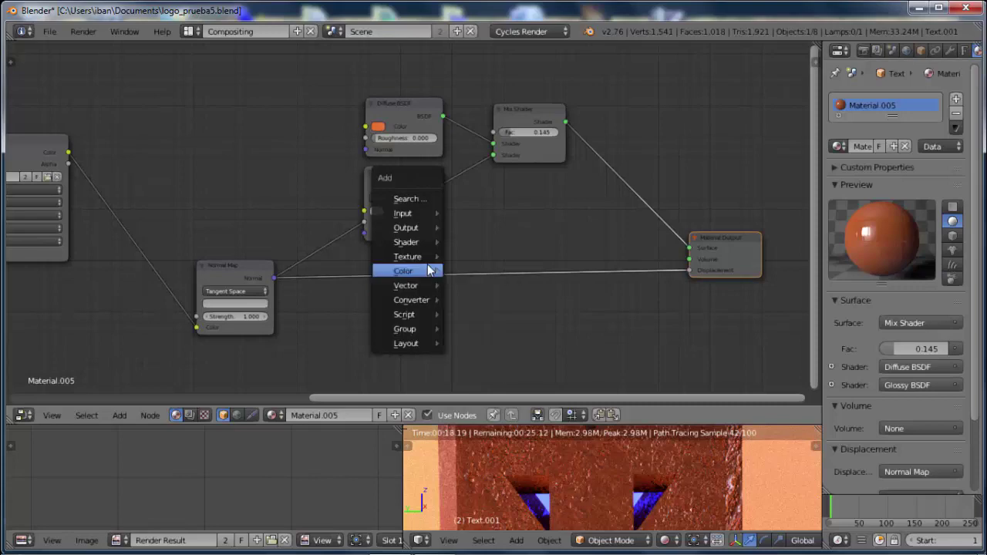
mouse_move(404, 271)
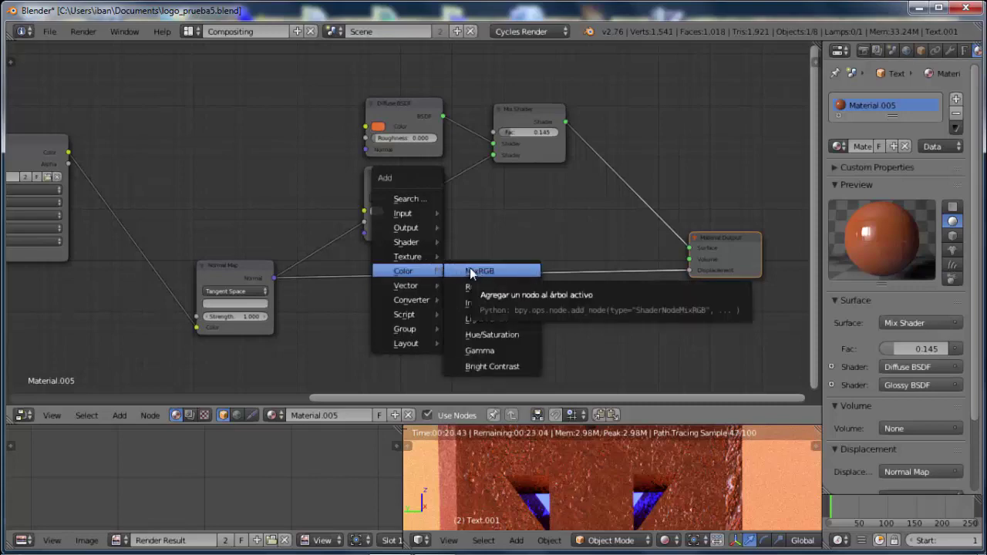
click(477, 270)
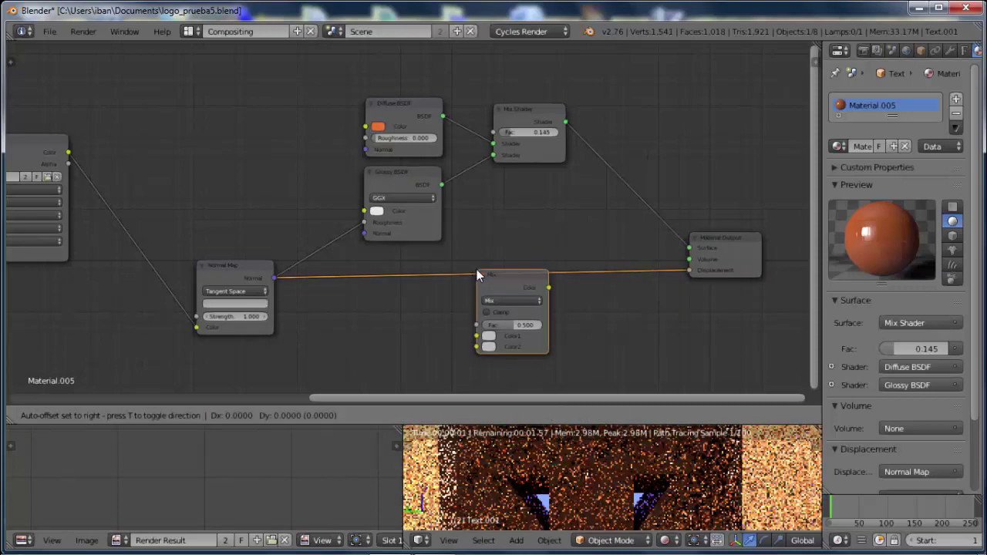
click(463, 234)
click(489, 264)
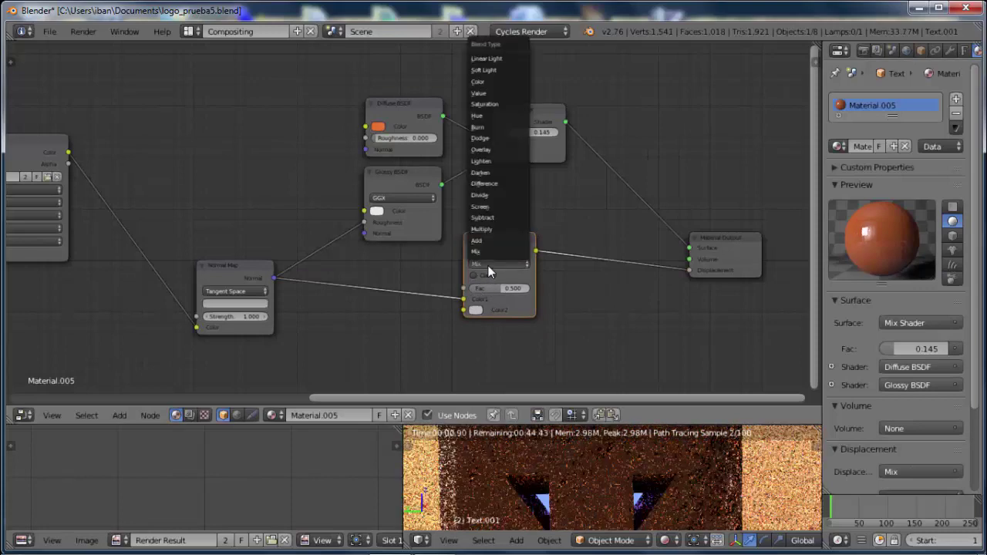
click(488, 229)
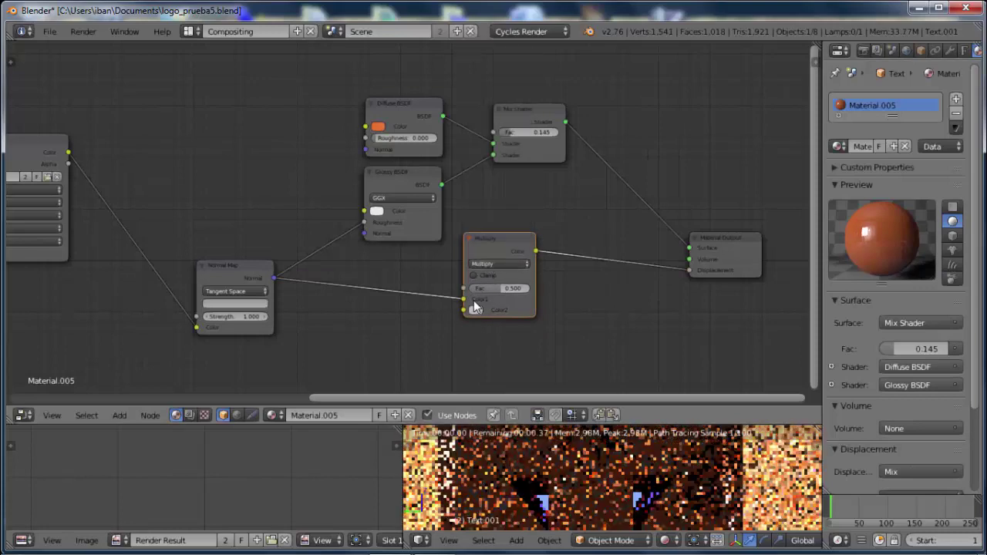
drag(463, 299, 463, 309)
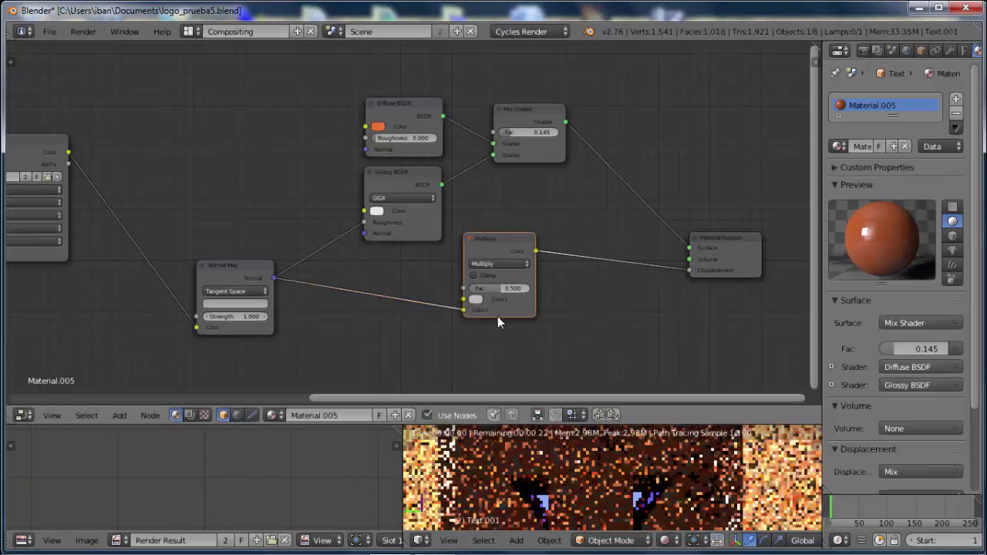
Enlarge the rendered viewport area and reposition the M higher in view.
scroll(571, 312, down, 2)
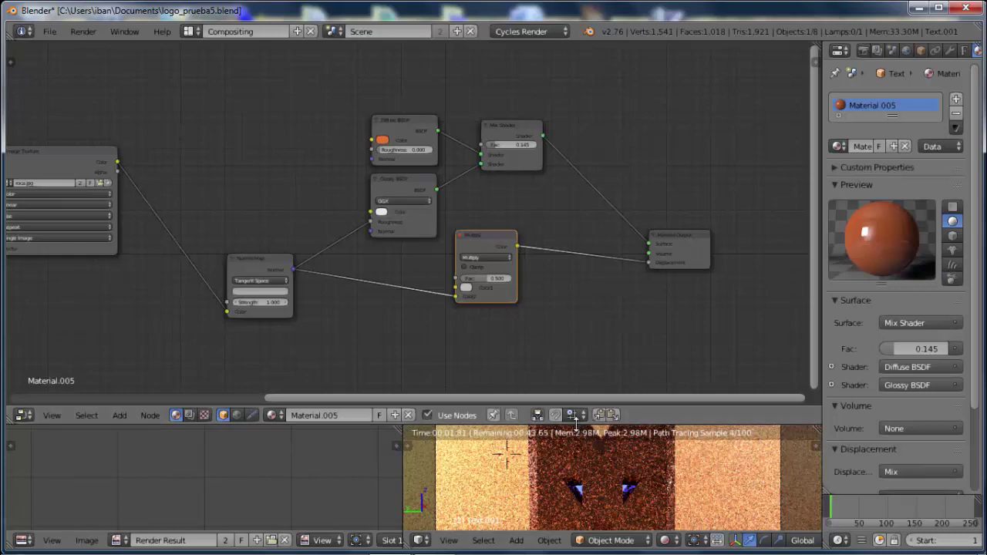
mouse_move(576, 423)
mouse_down()
mouse_move(566, 363)
mouse_move(544, 339)
mouse_up()
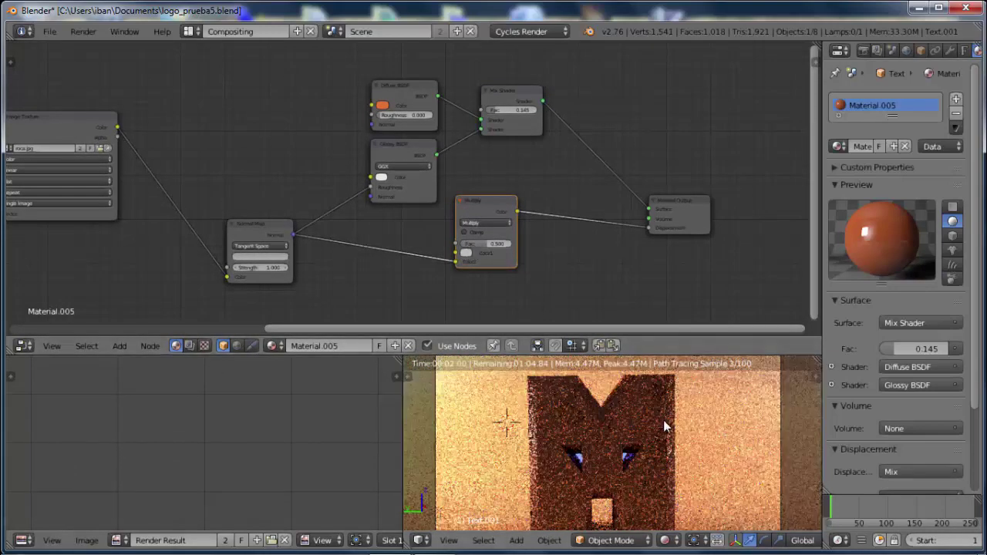
scroll(659, 439, up, 2)
scroll(660, 438, up, 2)
scroll(655, 442, down, 2)
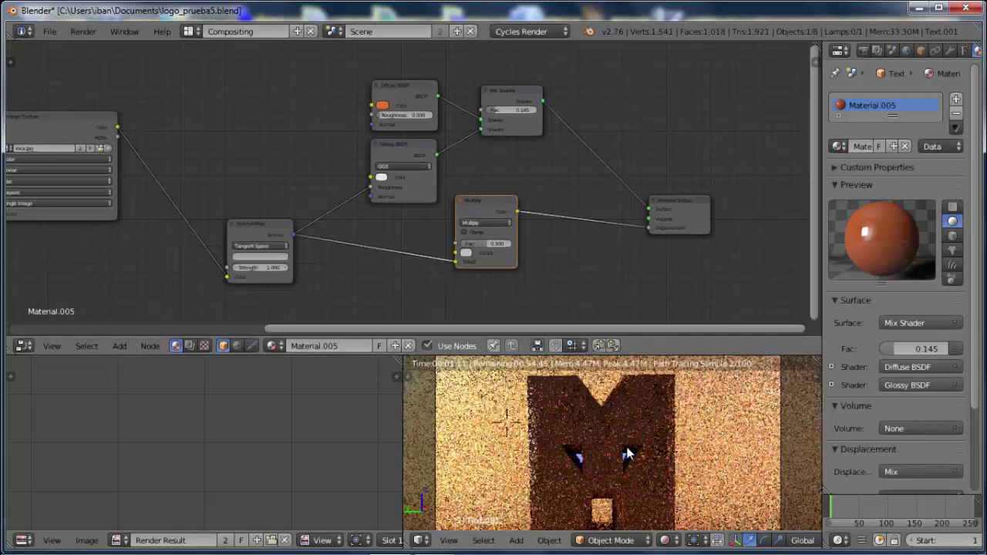
shift+middle_drag(627, 453, 623, 439)
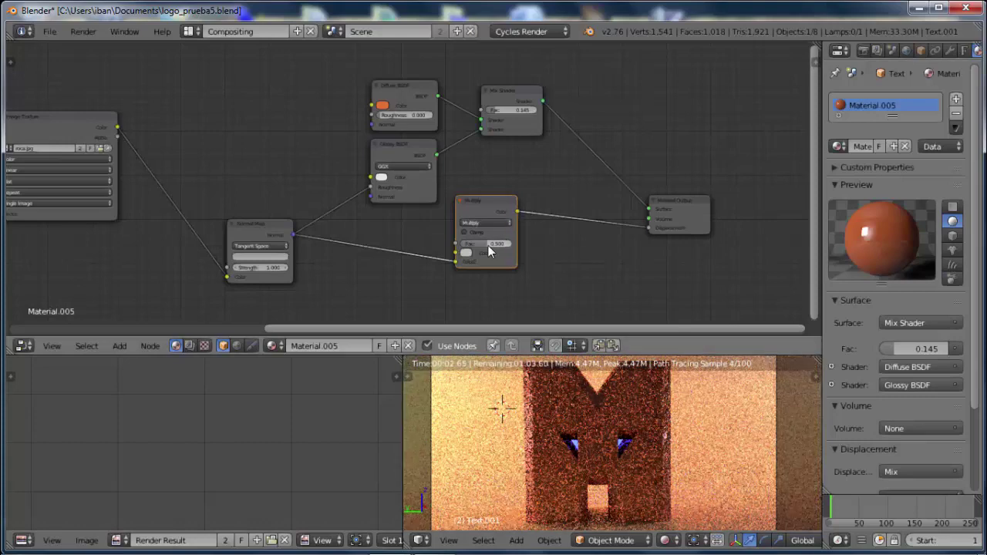
Set the Multiply node's Fac to 10.
drag(489, 245, 501, 248)
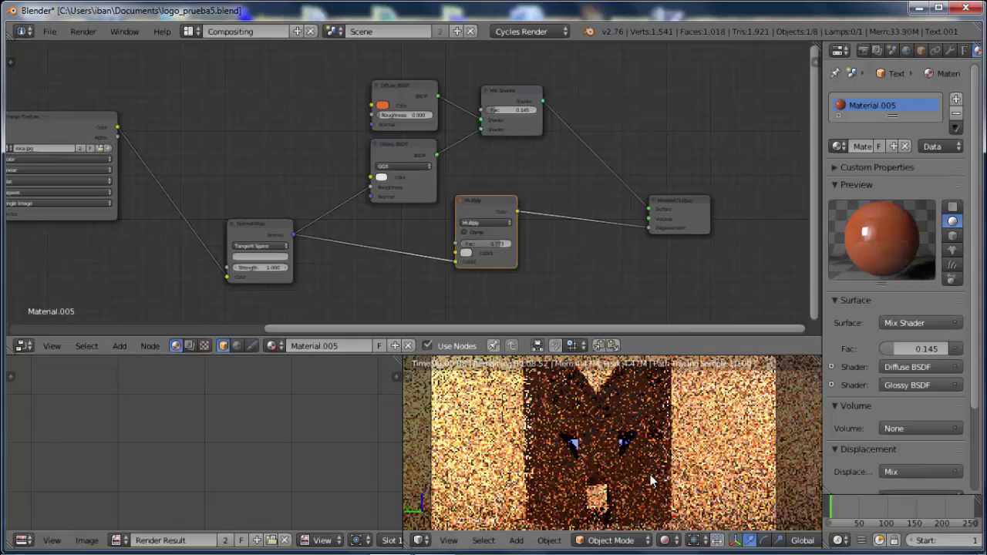
scroll(615, 466, up, 3)
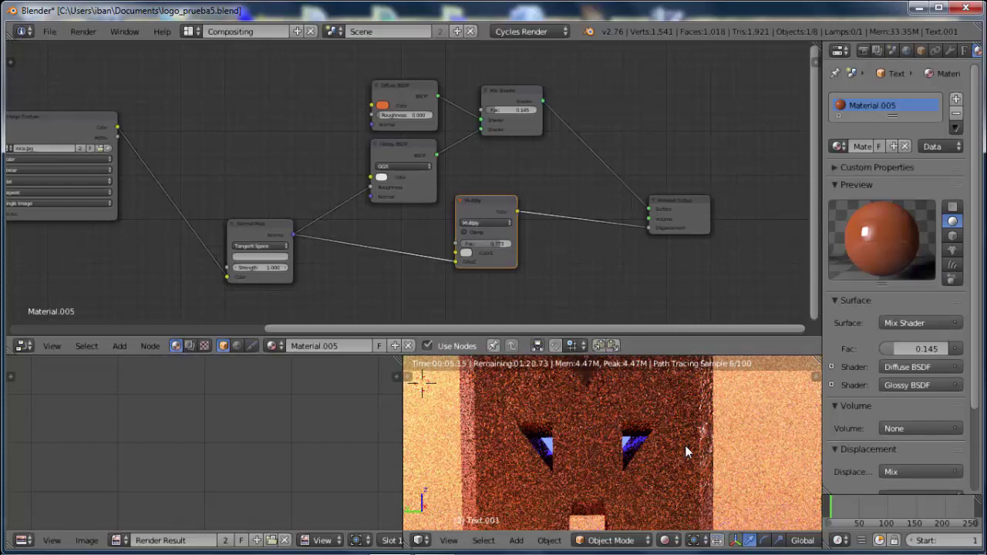
scroll(654, 454, up, 1)
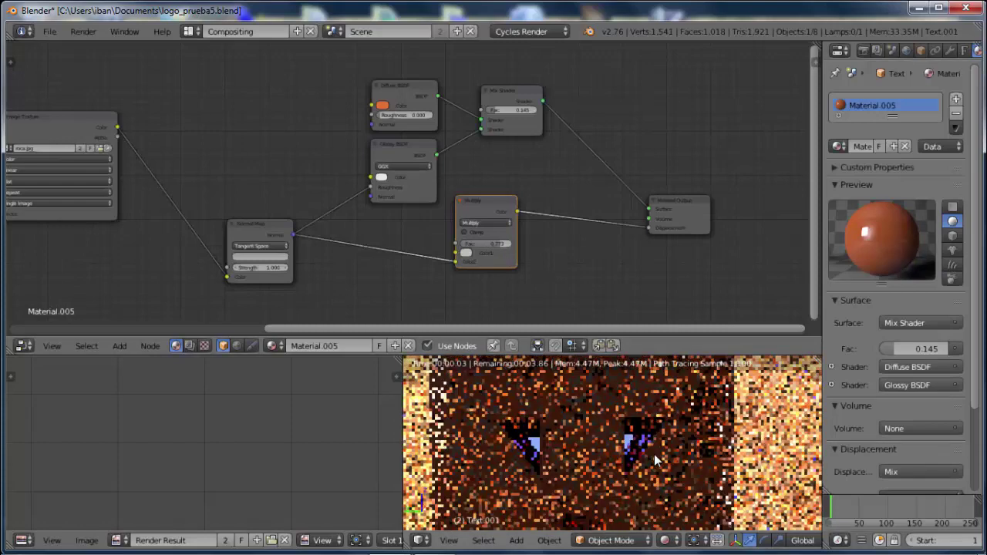
scroll(653, 454, up, 2)
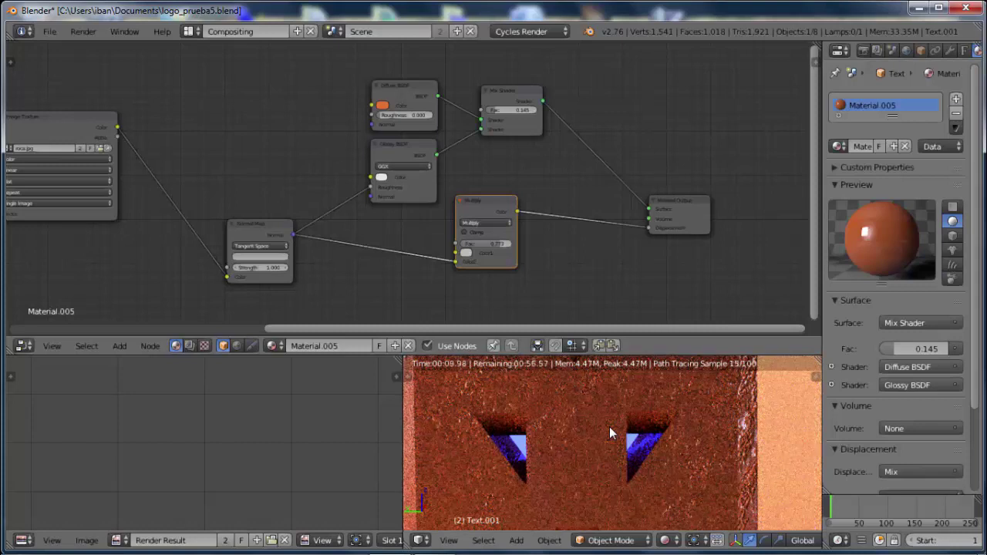
click(499, 245)
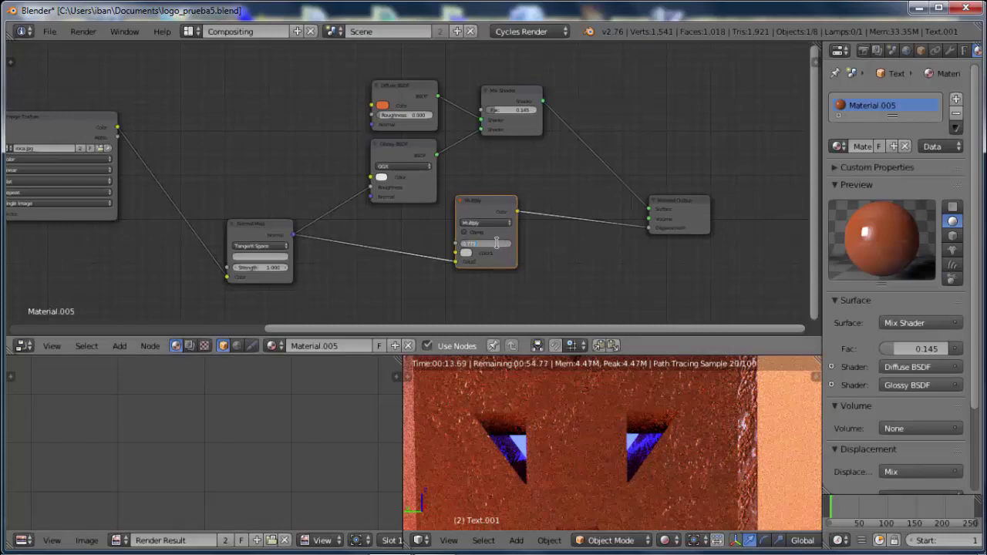
text(10)
key(Return)
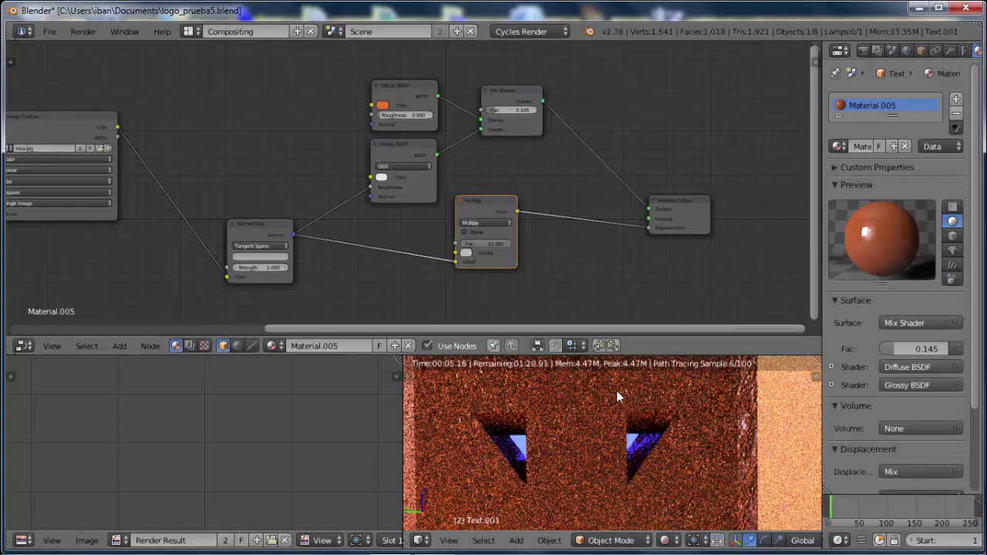
Darken the Multiply node's first colour to black and set its Fac to 0.3.
click(466, 251)
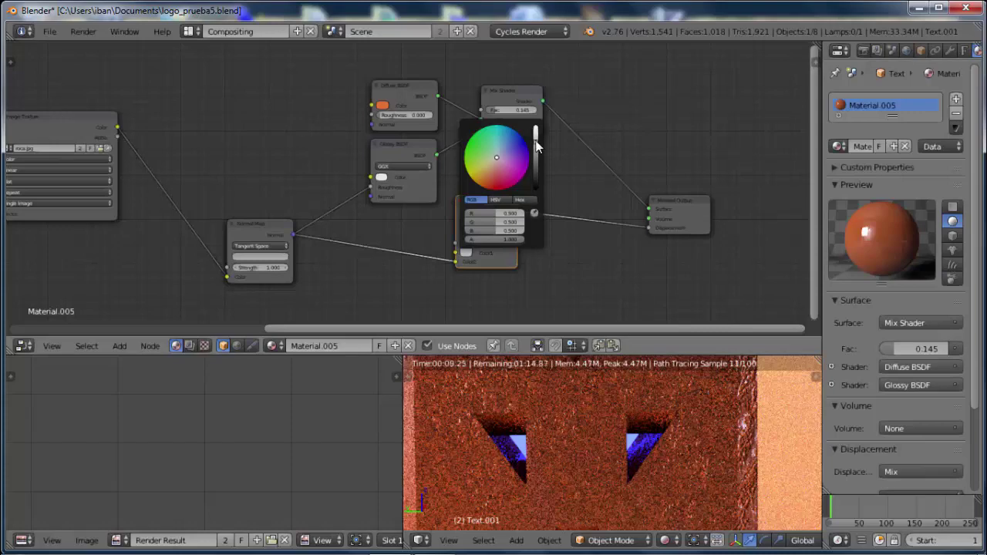
drag(536, 144, 540, 159)
scroll(572, 182, down, 2)
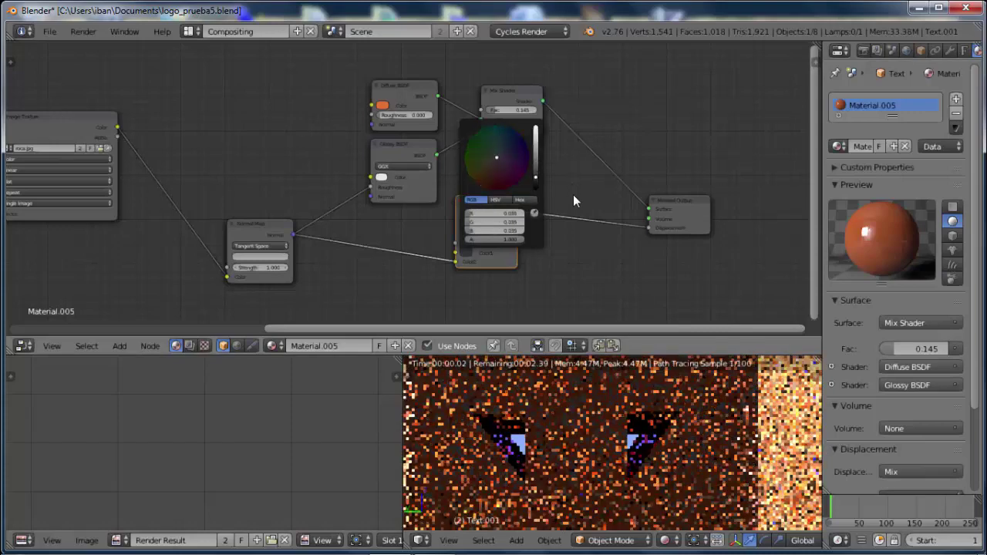
scroll(575, 204, down, 3)
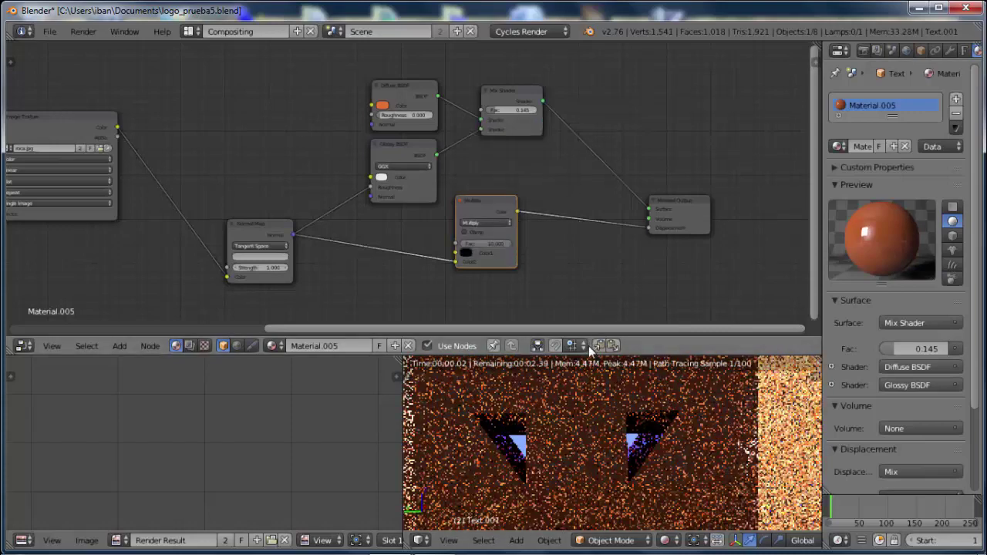
click(500, 246)
text(0.3)
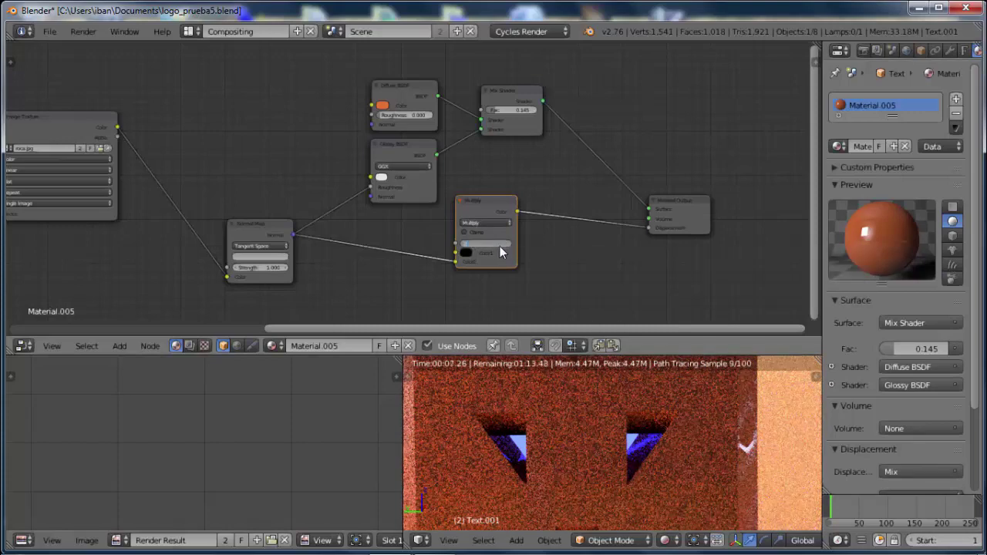
key(Return)
Wire the Normal Map straight to Displacement, delete Multiply, and set Normal Map Strength to 10.
drag(456, 262, 650, 227)
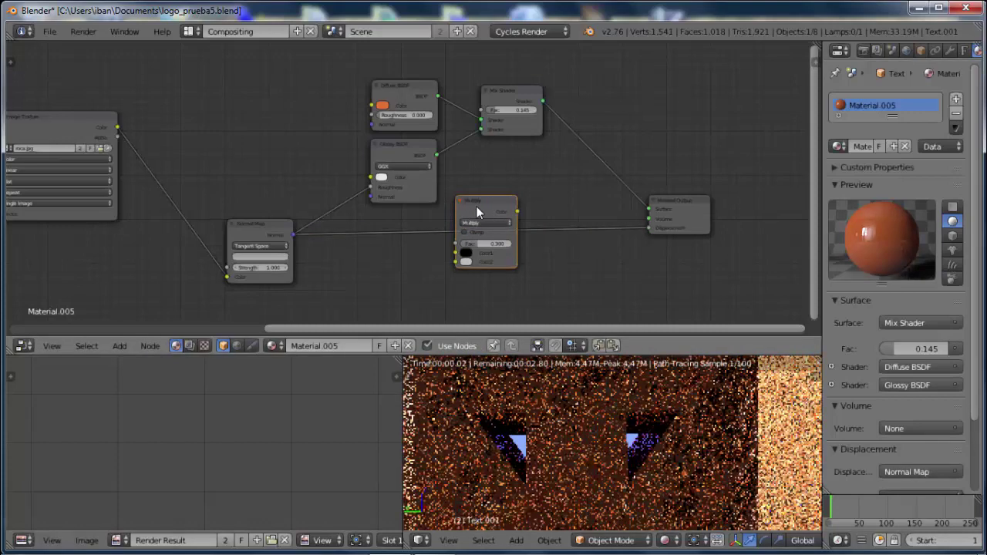
key(x)
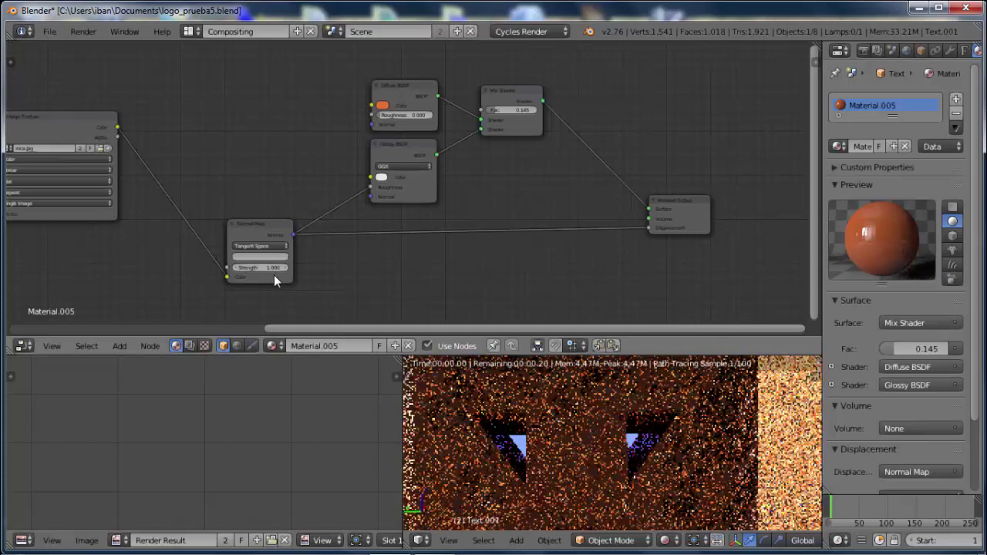
click(271, 267)
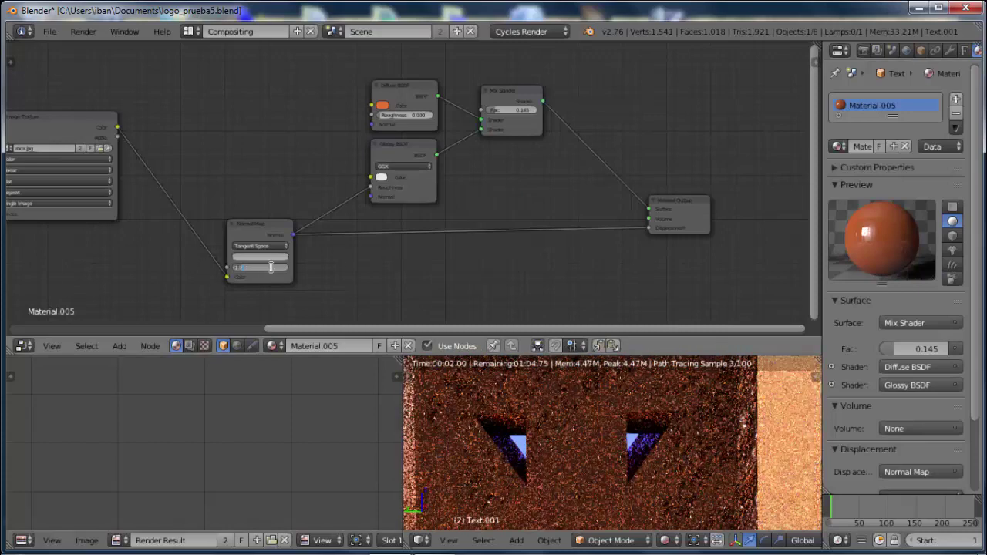
text(10)
key(Return)
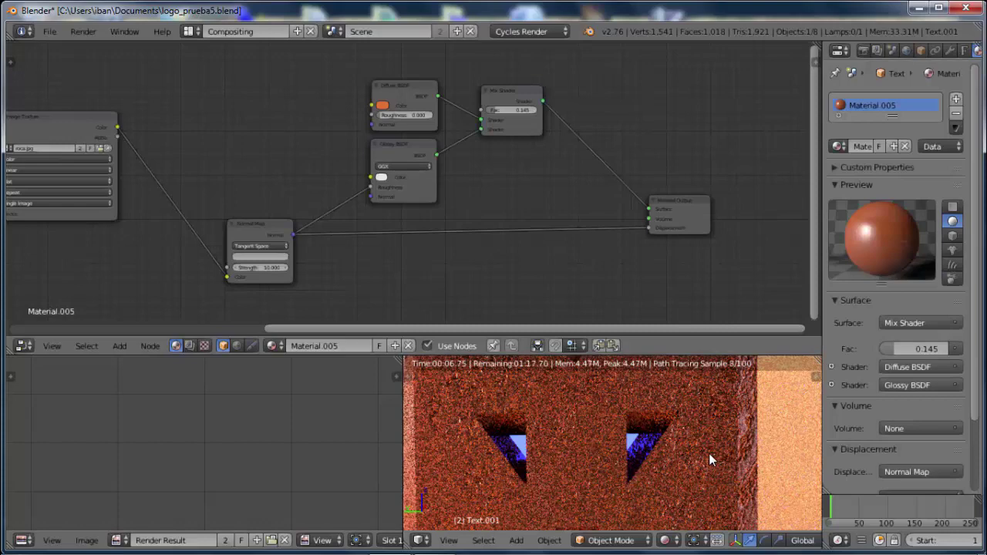
scroll(709, 455, down, 2)
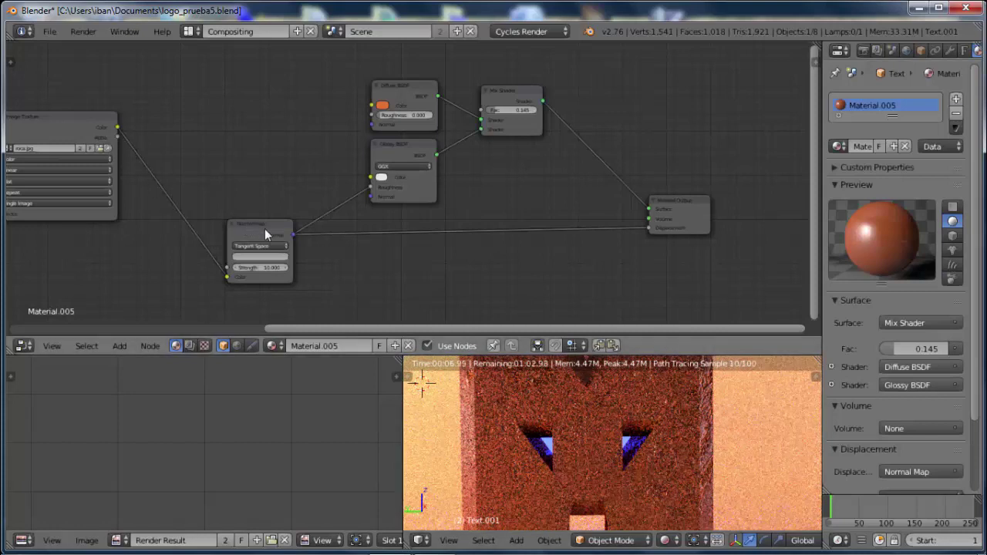
Route the Normal Map into the Glossy BSDF Normal, dropping its Displacement and Diffuse links.
drag(295, 235, 372, 195)
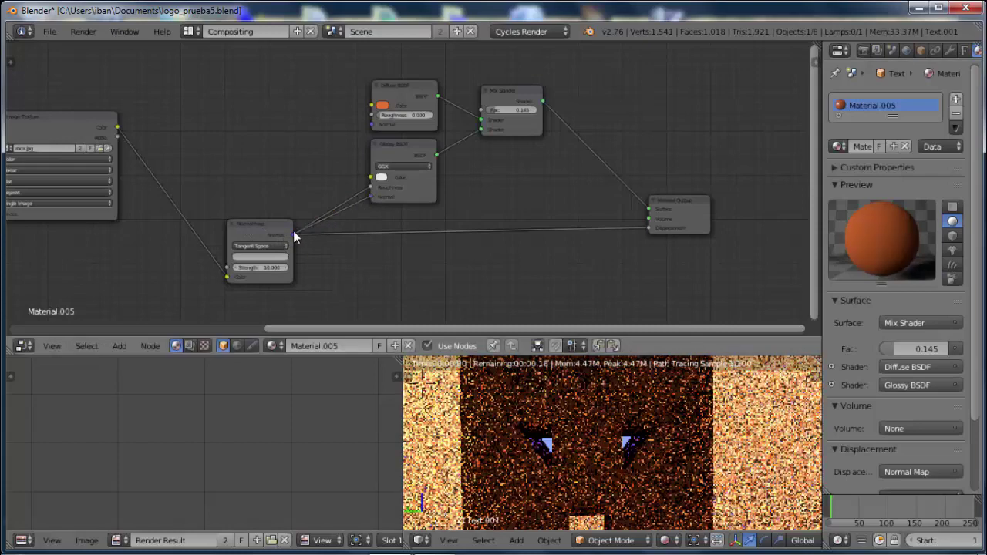
drag(295, 233, 372, 123)
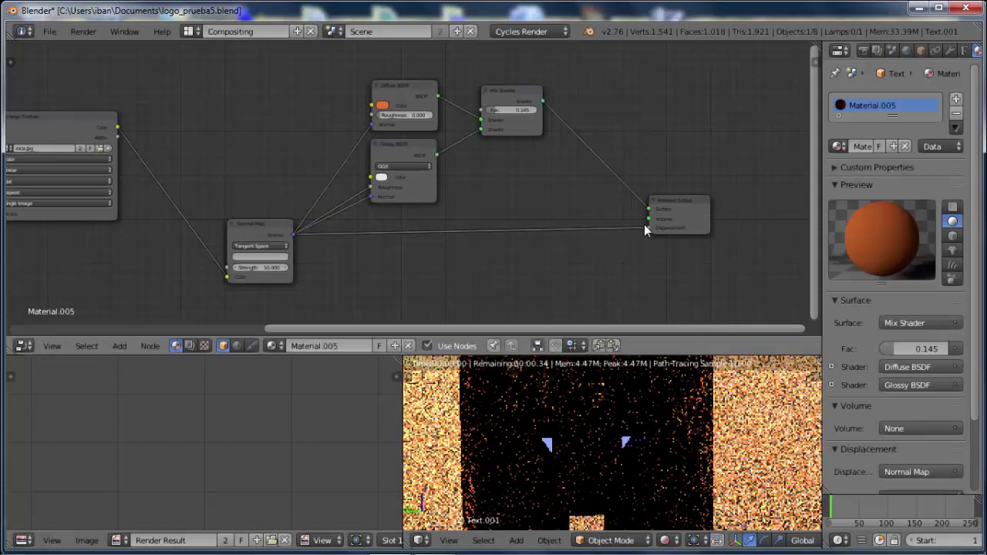
drag(646, 228, 280, 236)
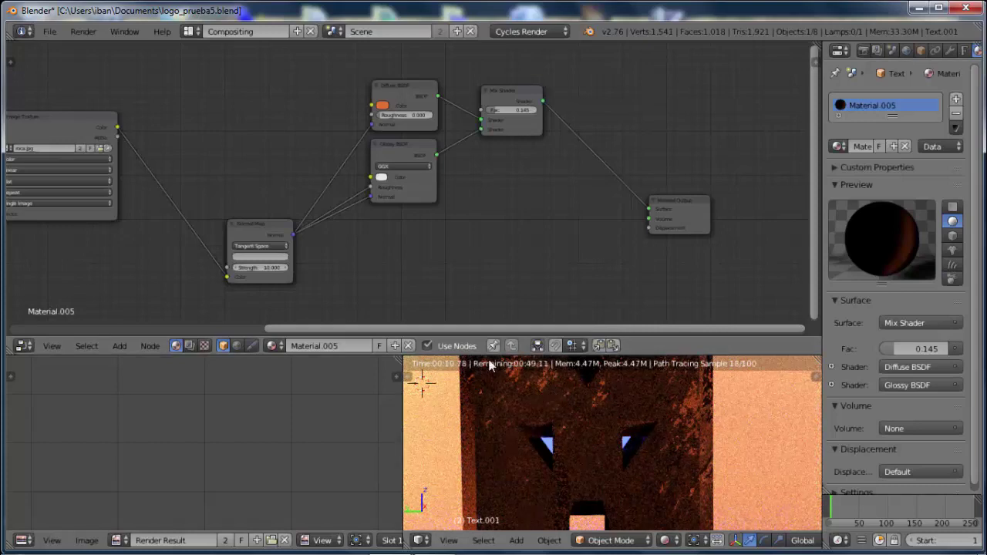
mouse_move(371, 124)
mouse_down()
mouse_move(367, 219)
mouse_move(321, 231)
mouse_up()
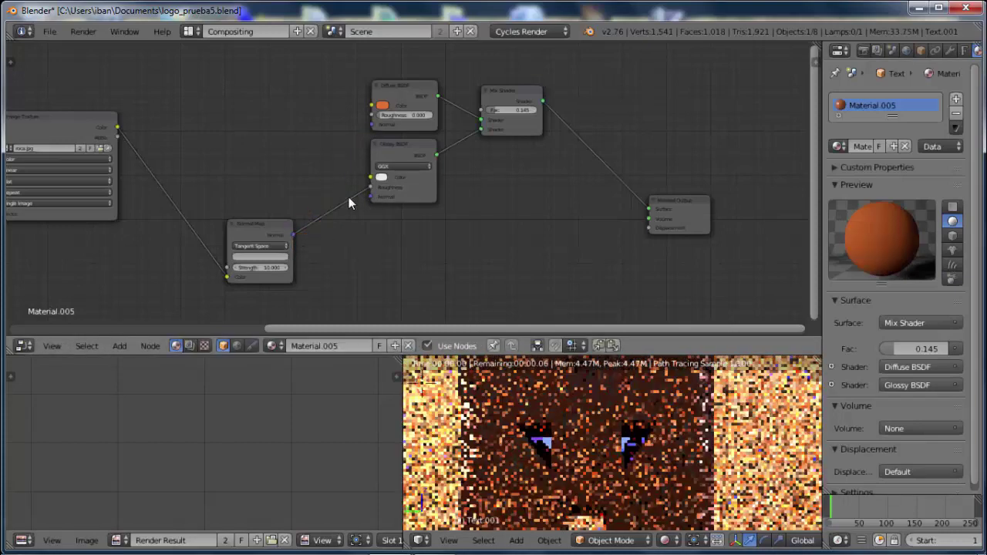
Disconnect the Normal Map node from the Glossy shader and delete it.
ctrl+right_drag(349, 204, 265, 228)
click(262, 225)
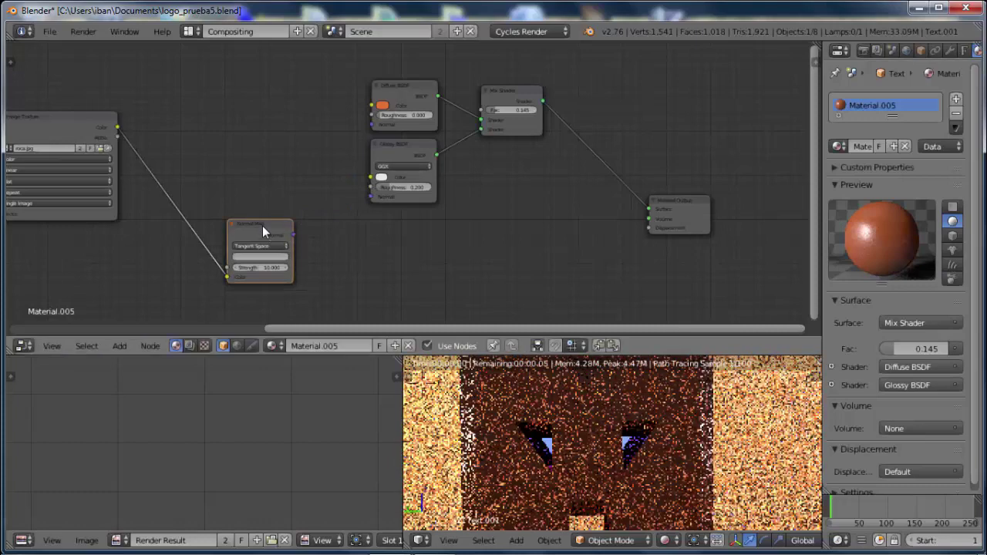
key(x)
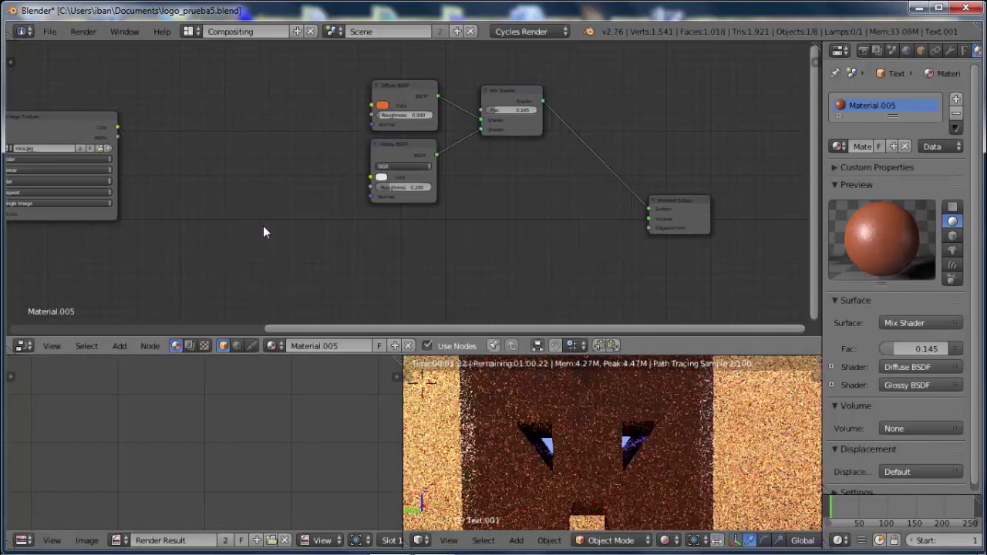
Add a Bump node with the rock image as Height, its output feeding displacement.
key(shift+a)
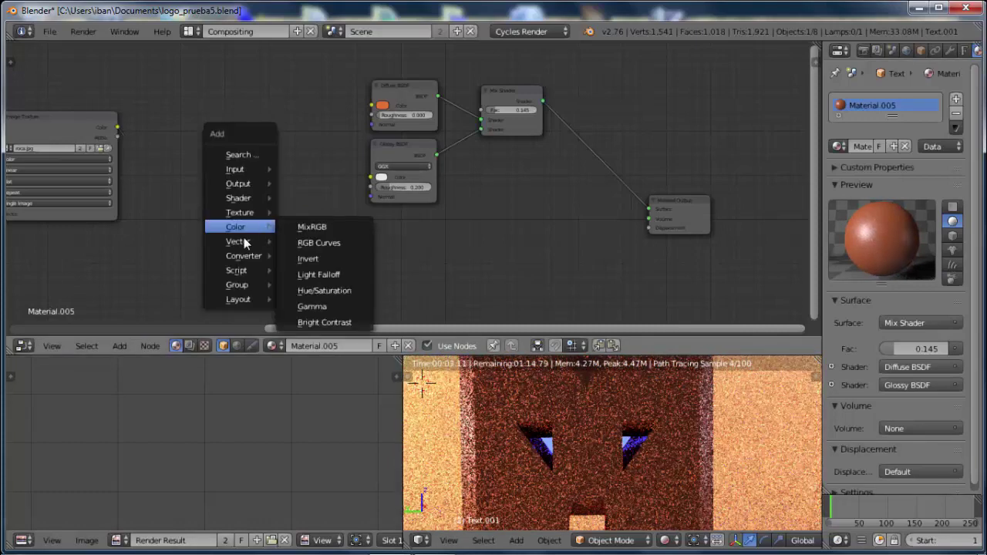
mouse_move(238, 242)
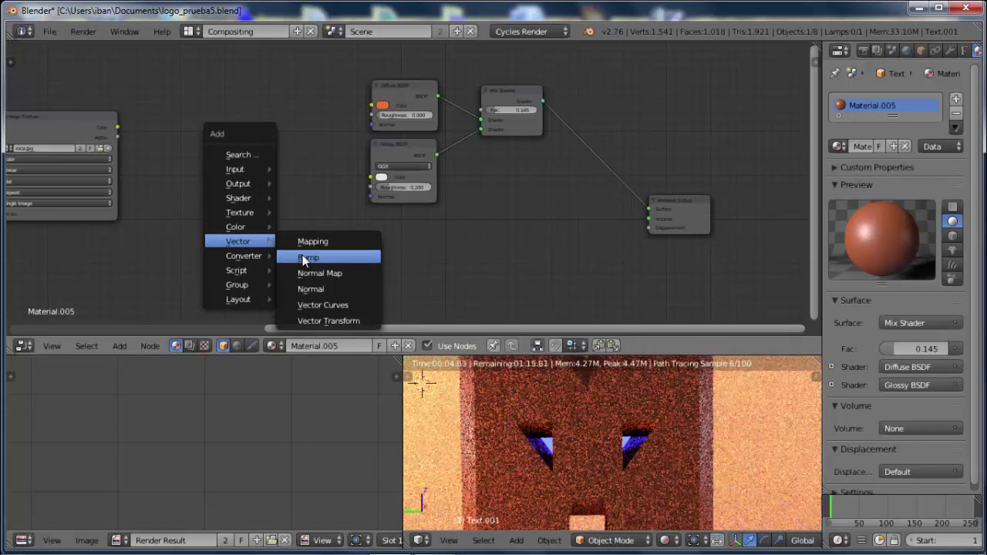
click(301, 256)
click(254, 212)
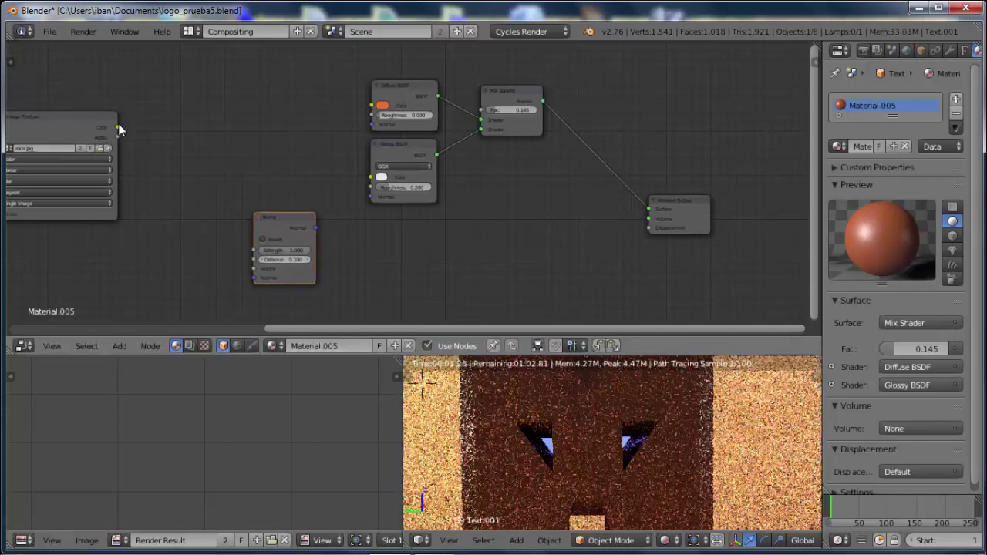
drag(118, 128, 252, 274)
drag(316, 226, 368, 185)
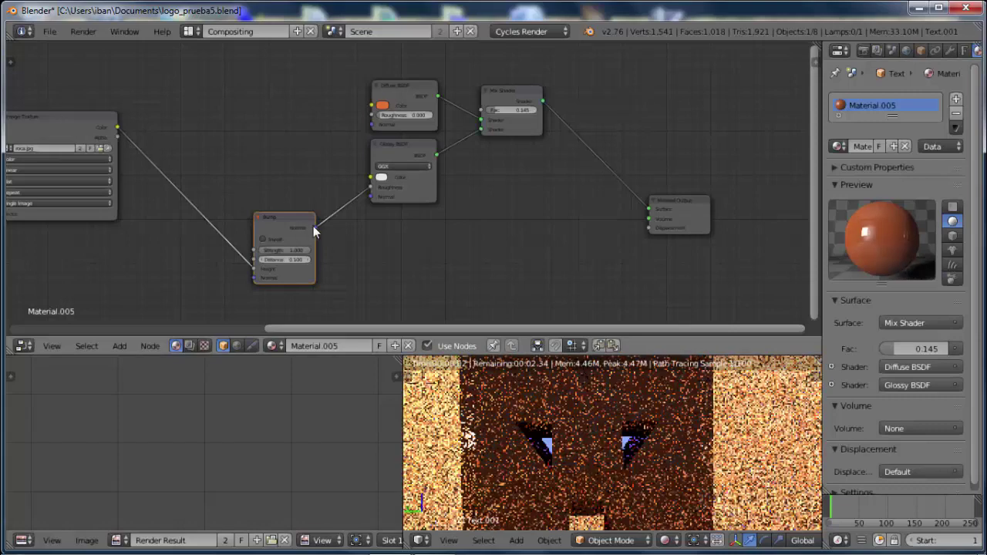
drag(315, 227, 649, 229)
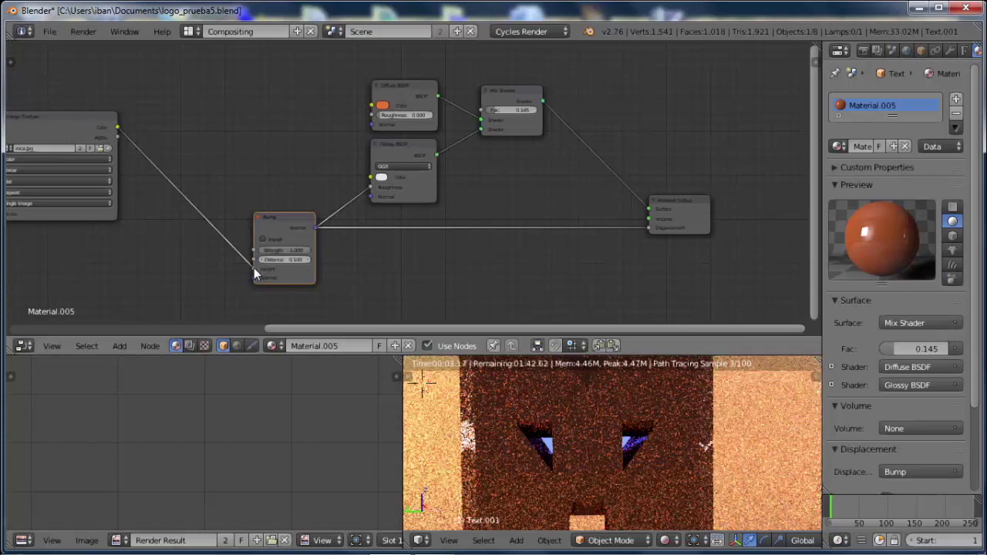
drag(254, 278, 254, 279)
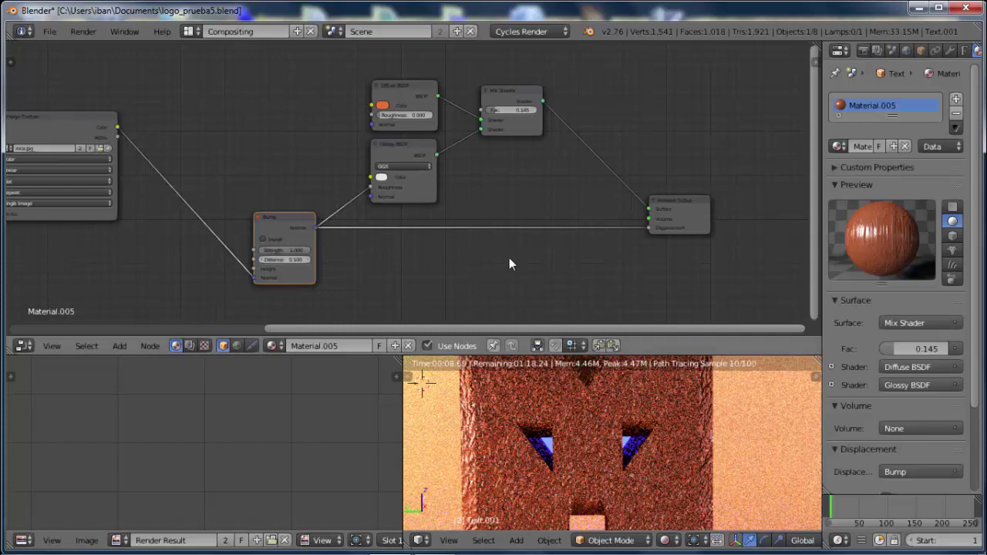
Insert a Multiply MixRGB node into the displacement link, with Bump in the second colour.
key(shift+a)
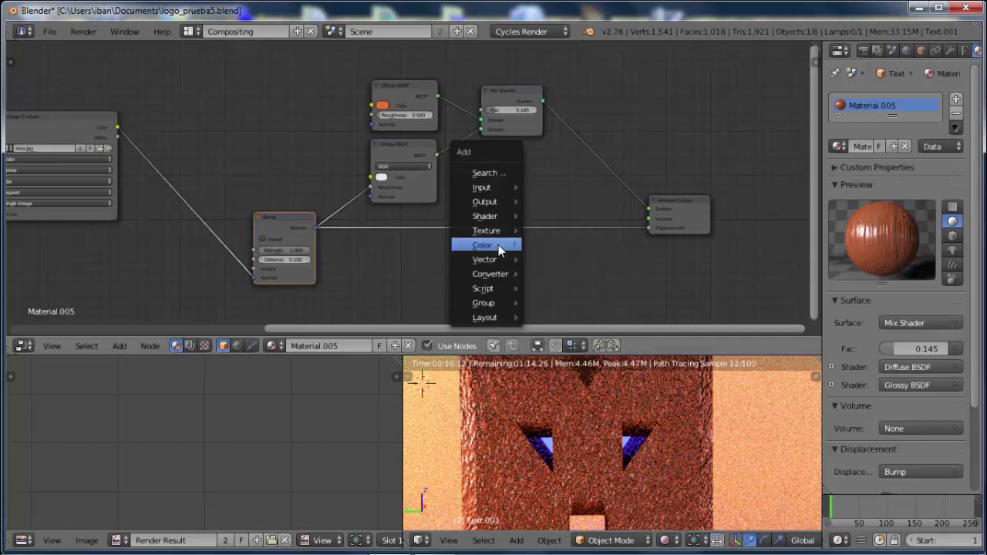
click(559, 245)
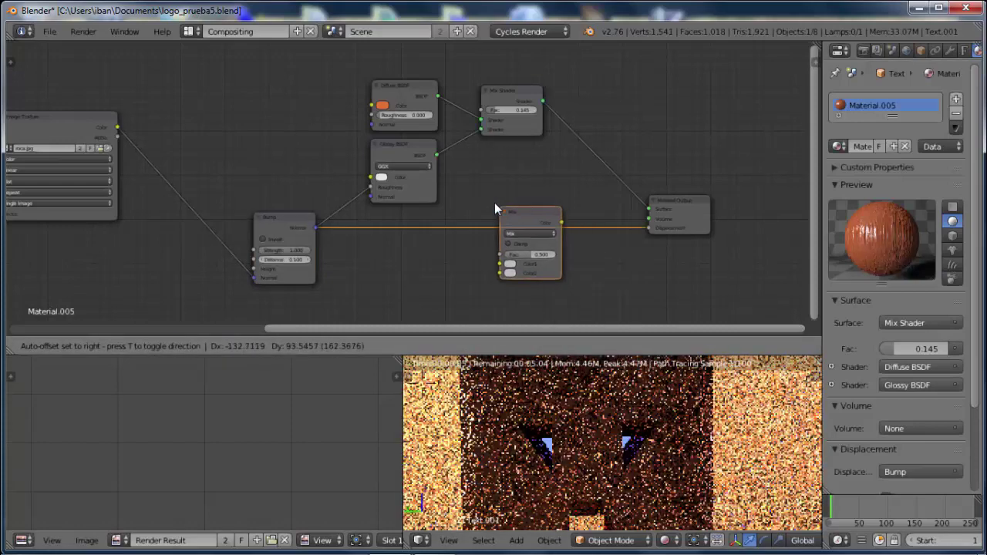
click(495, 204)
click(525, 228)
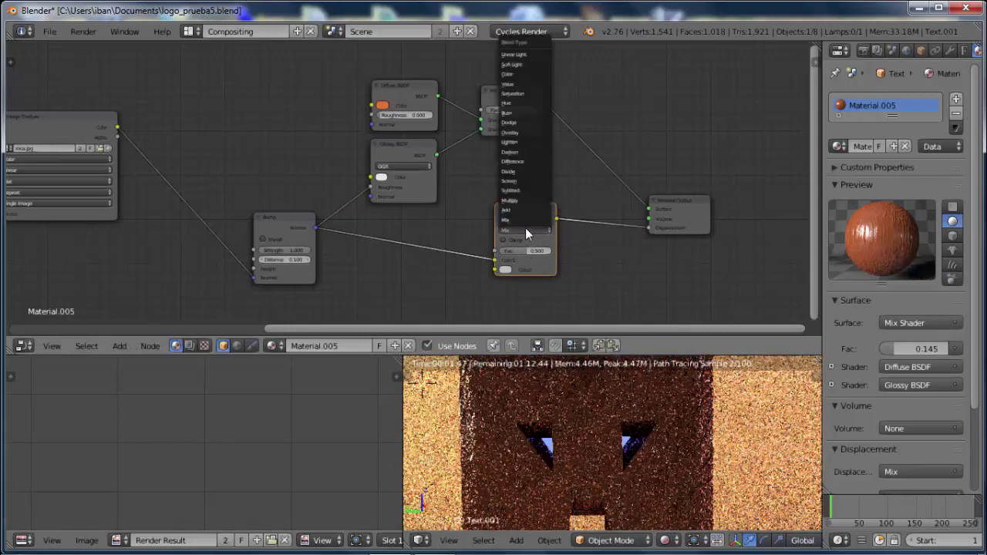
click(516, 200)
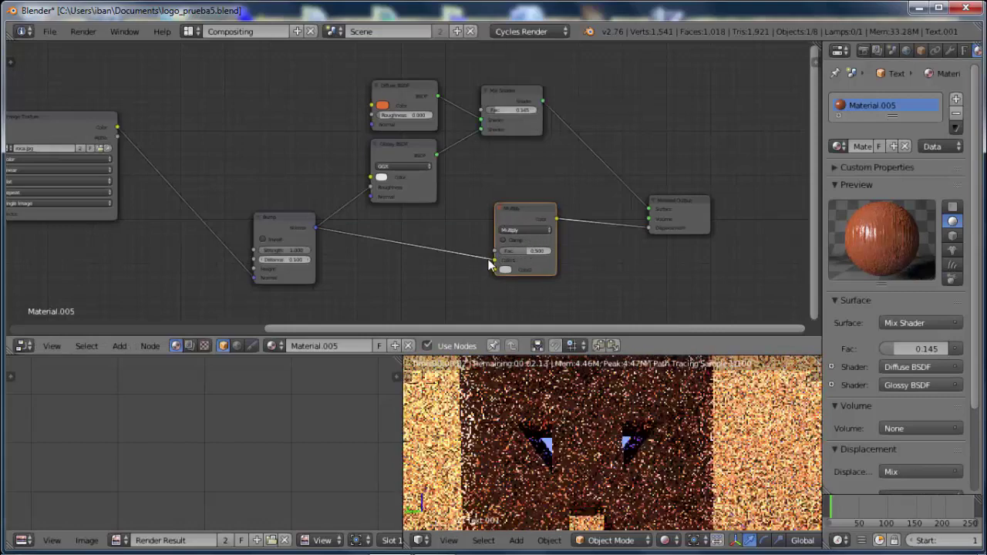
drag(495, 260, 495, 270)
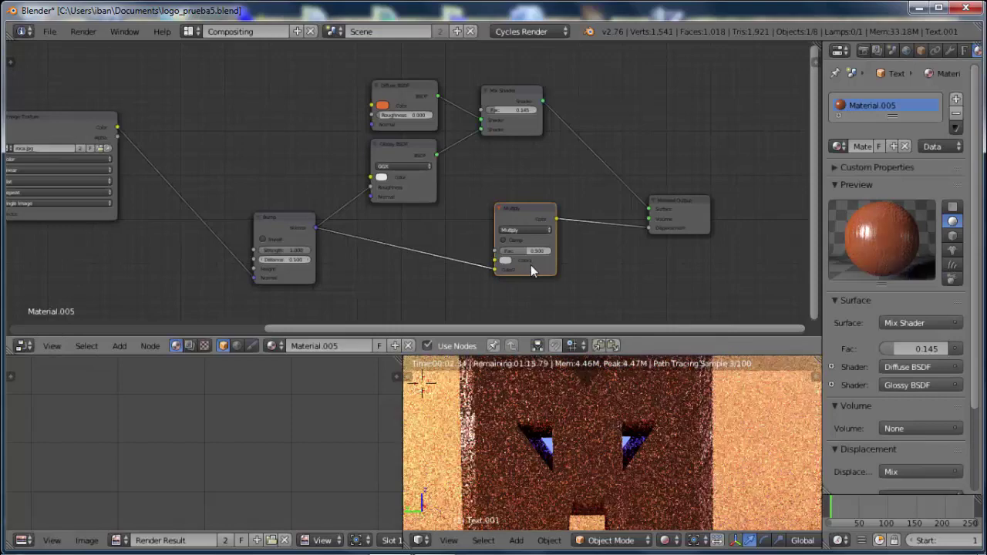
Make the Multiply node's first colour black and set its factor to 2.000.
scroll(531, 264, up, 1)
scroll(531, 265, up, 1)
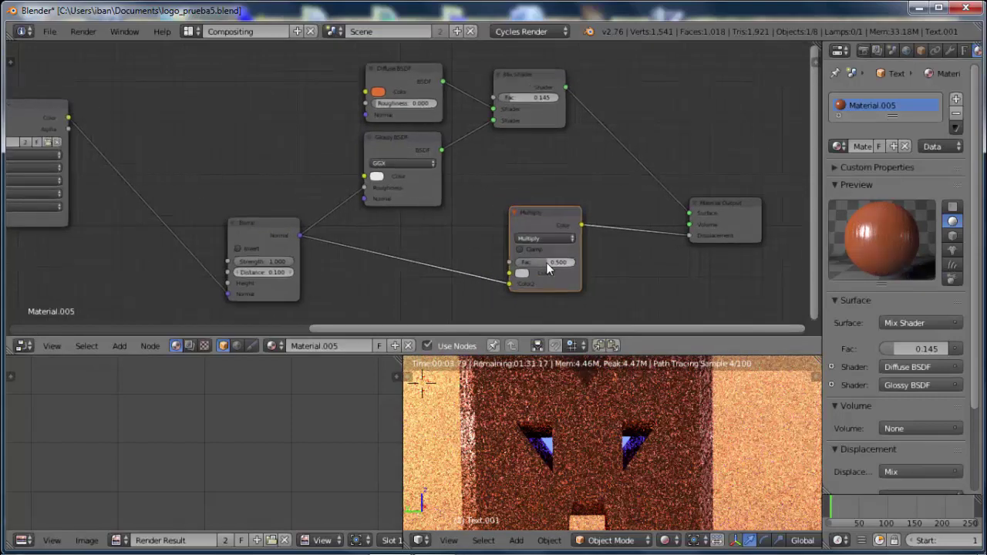
click(522, 274)
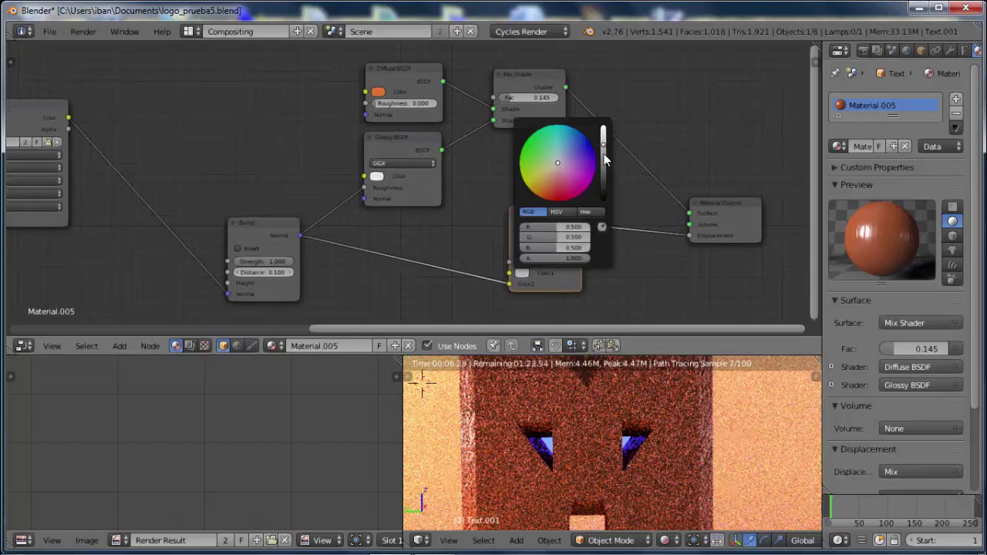
drag(604, 159, 608, 221)
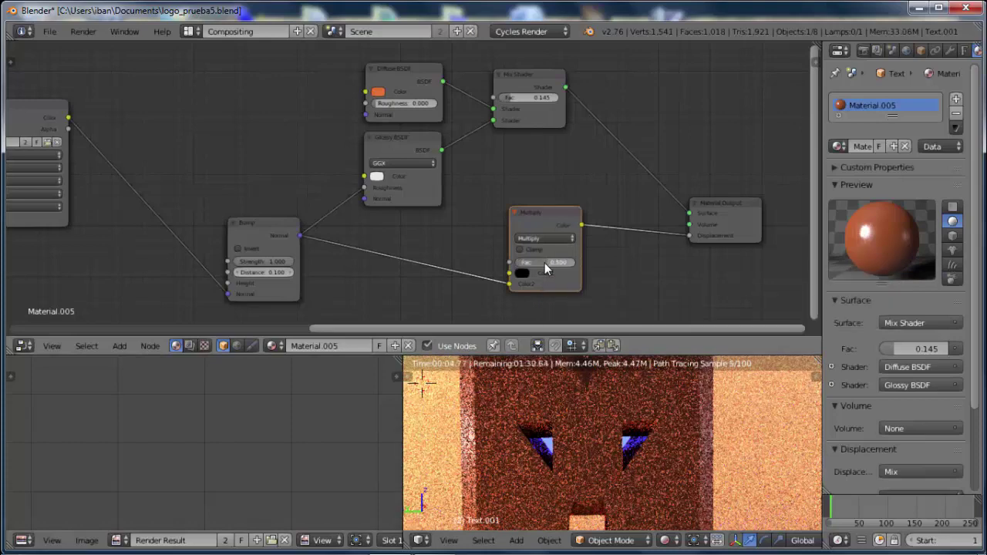
drag(544, 263, 528, 266)
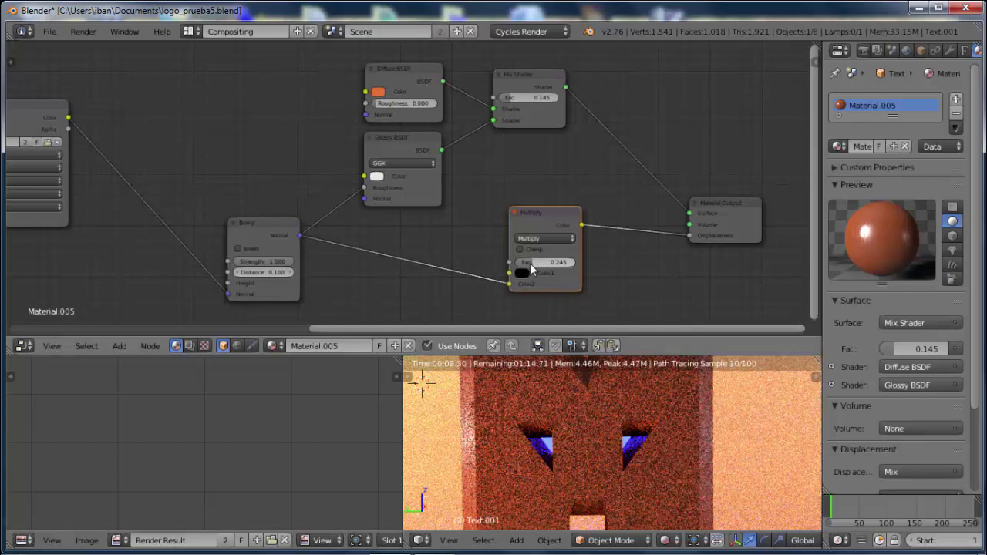
drag(530, 263, 562, 266)
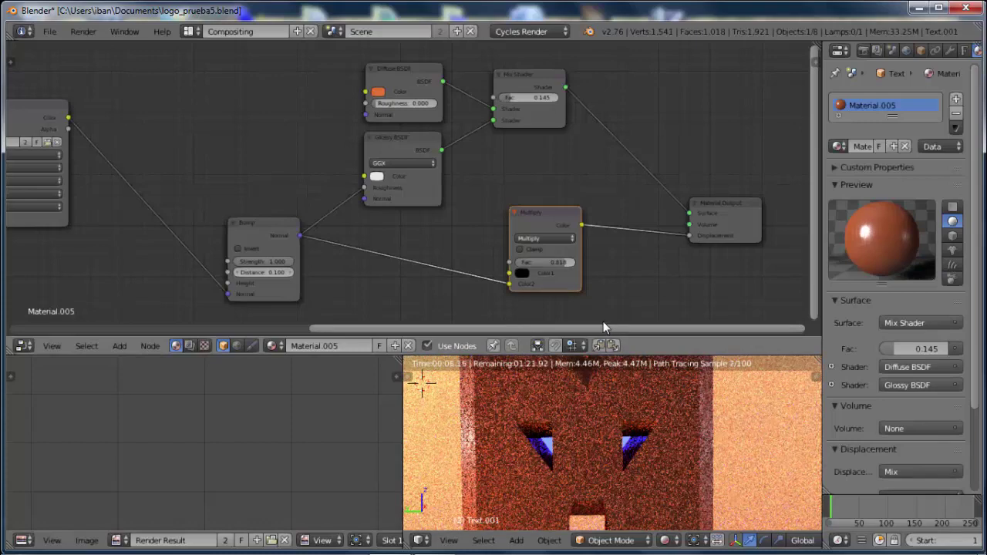
click(553, 261)
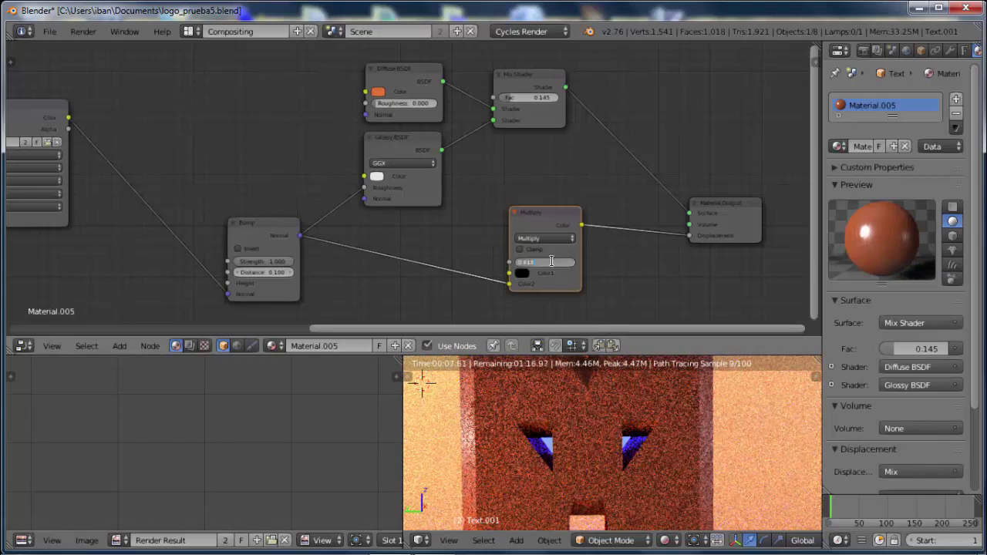
text(2)
key(Return)
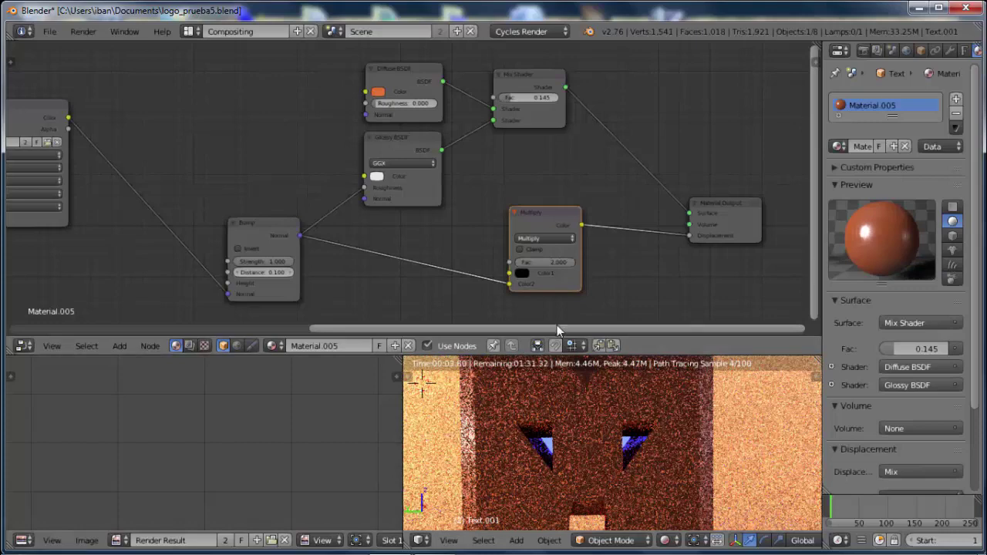
Make the Multiply node's Color1 pure white and set its factor to 1.
click(521, 274)
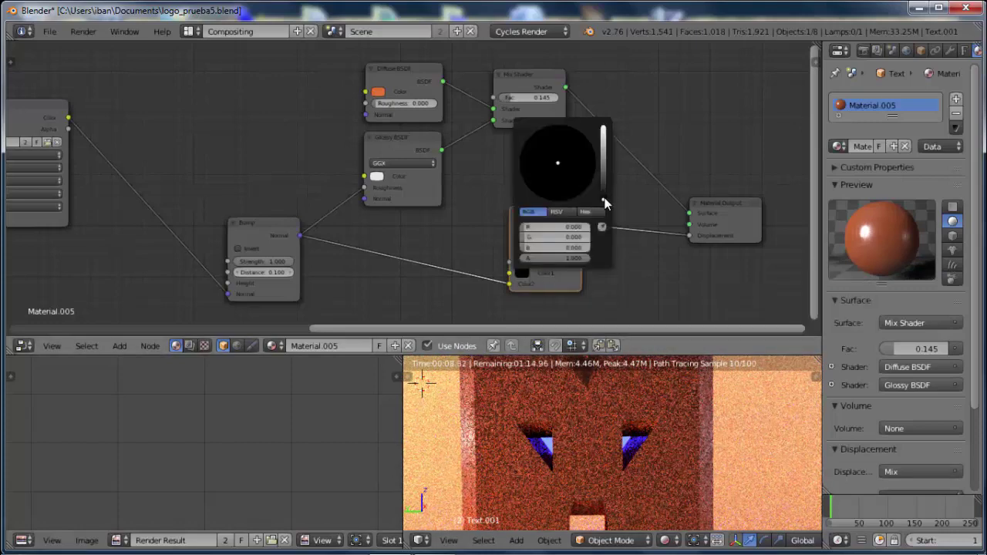
drag(605, 202, 618, 119)
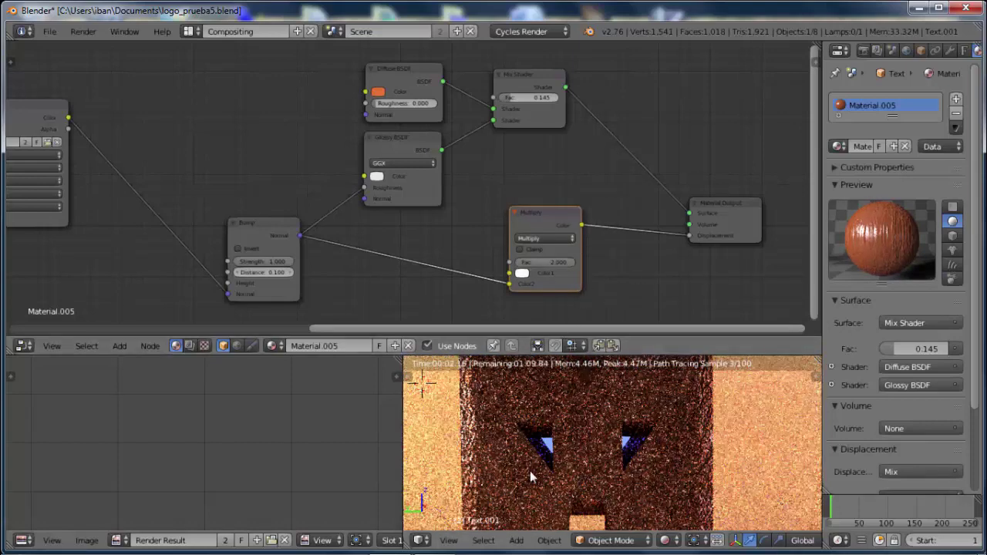
click(554, 261)
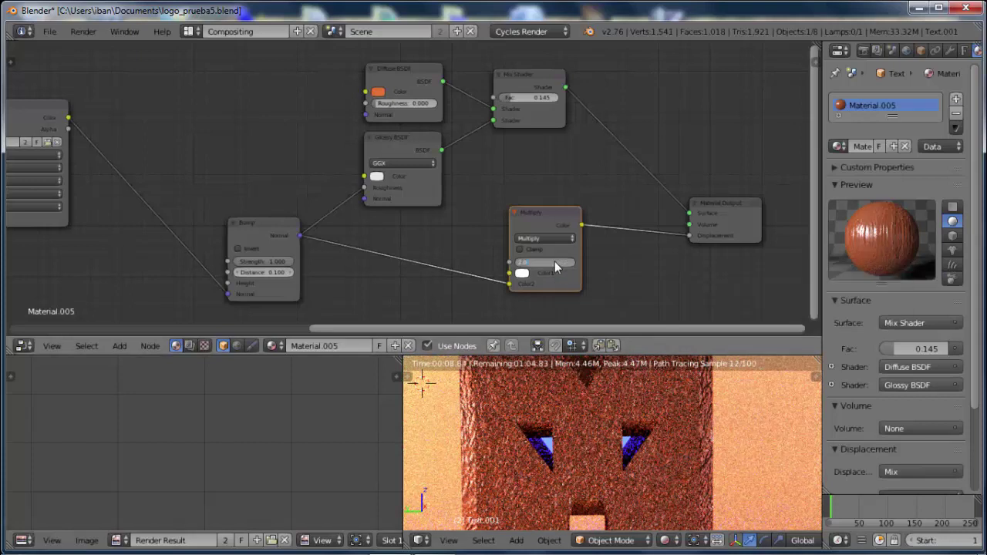
text(1)
key(Return)
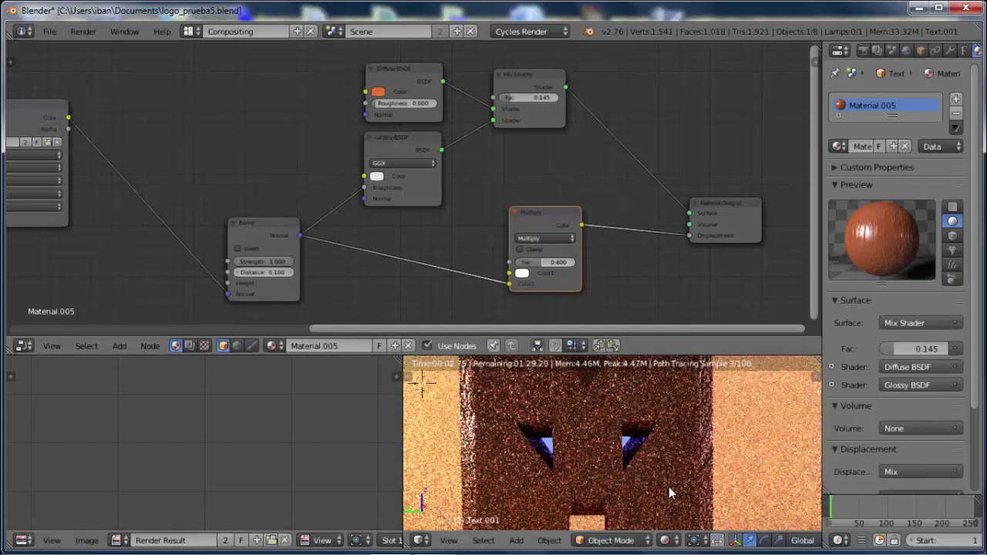
Try Multiply factors of 0.200 and 0.350, settling on 0.430.
click(534, 263)
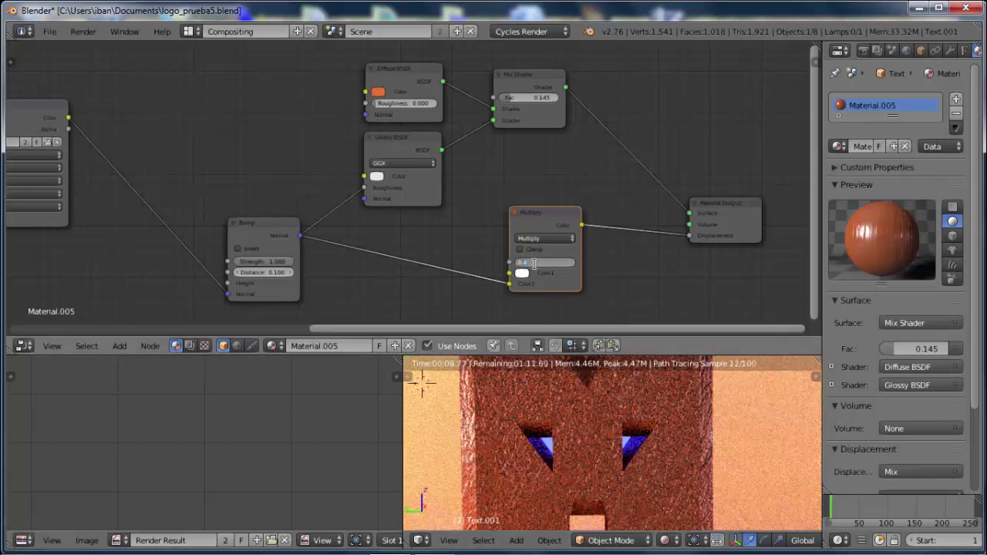
text(0.2)
key(Return)
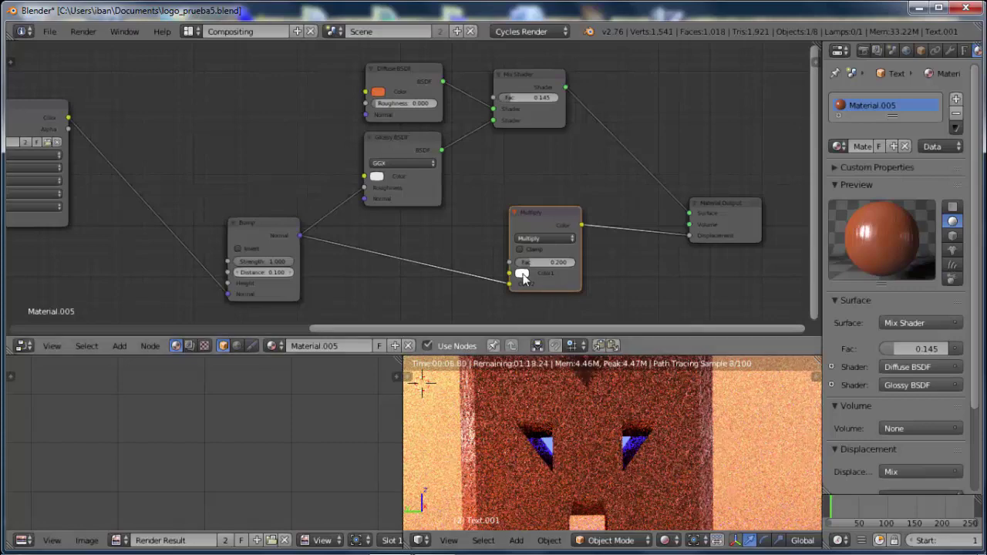
click(539, 262)
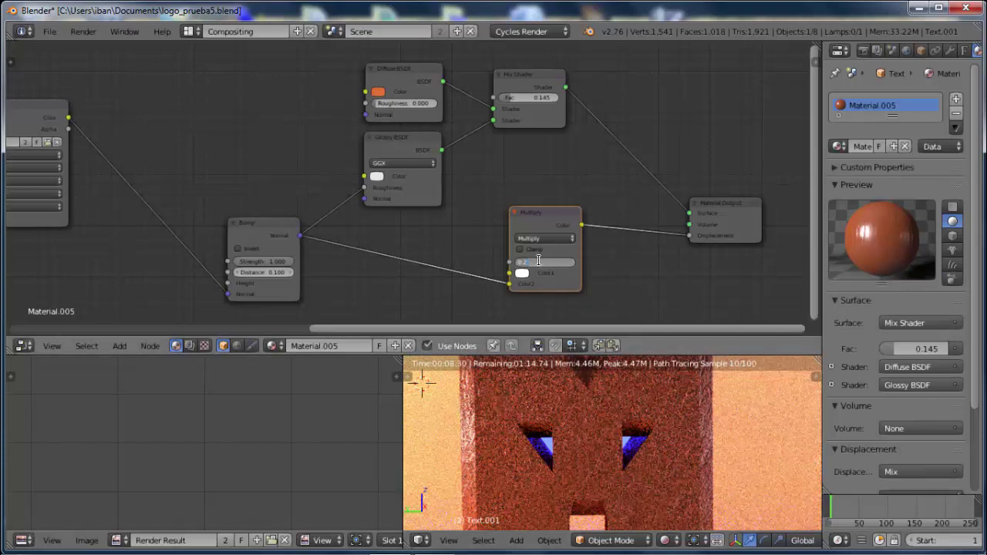
key(BackSpace)
key(Return)
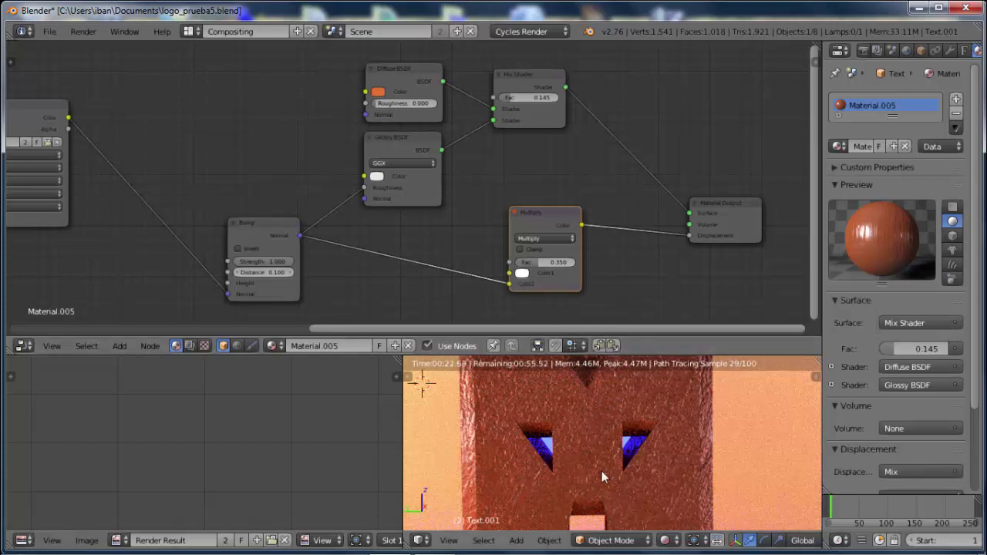
click(542, 260)
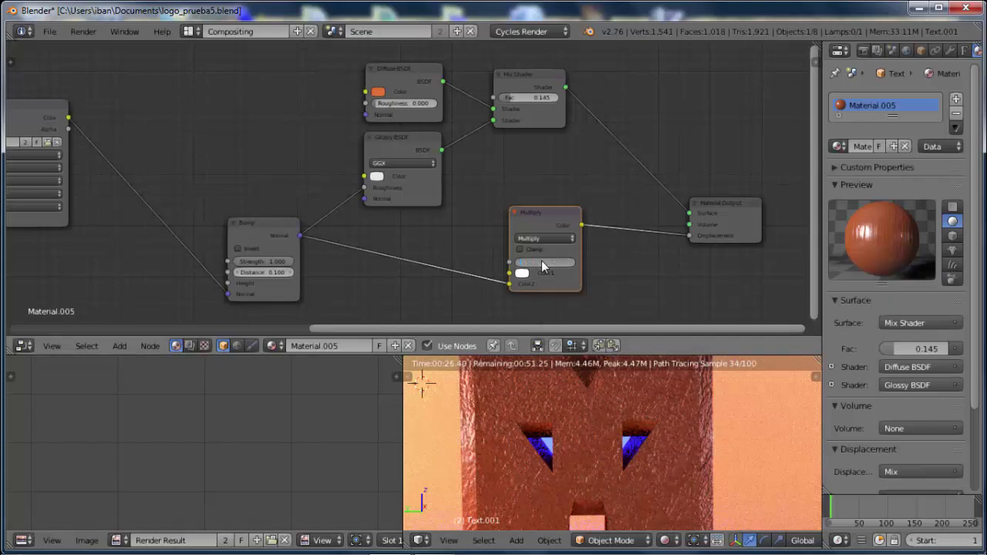
text(0.43)
key(Return)
Place an RGB to BW converter above the shaders, fed by the rock image texture's colour.
middle_drag(516, 110, 542, 198)
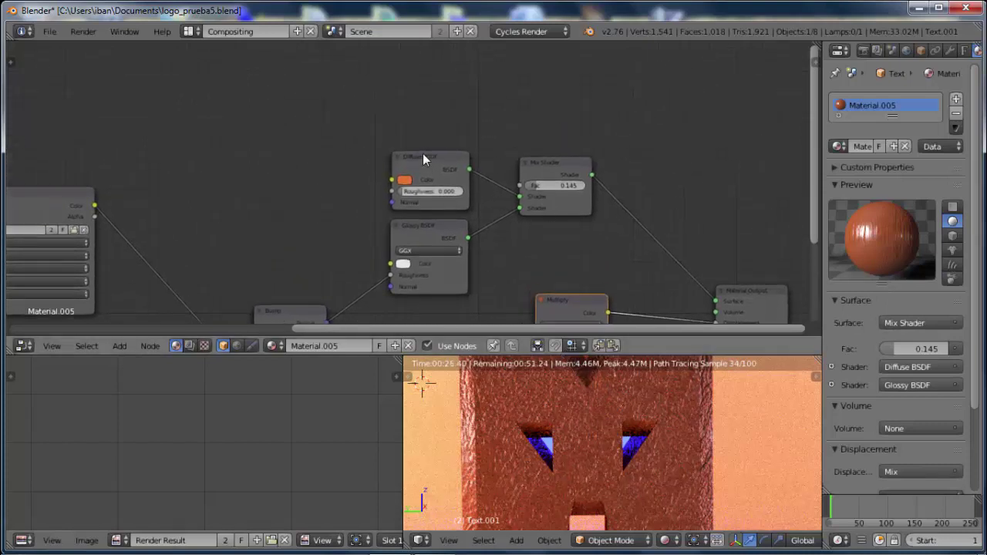
middle_drag(412, 82, 439, 184)
drag(557, 252, 630, 240)
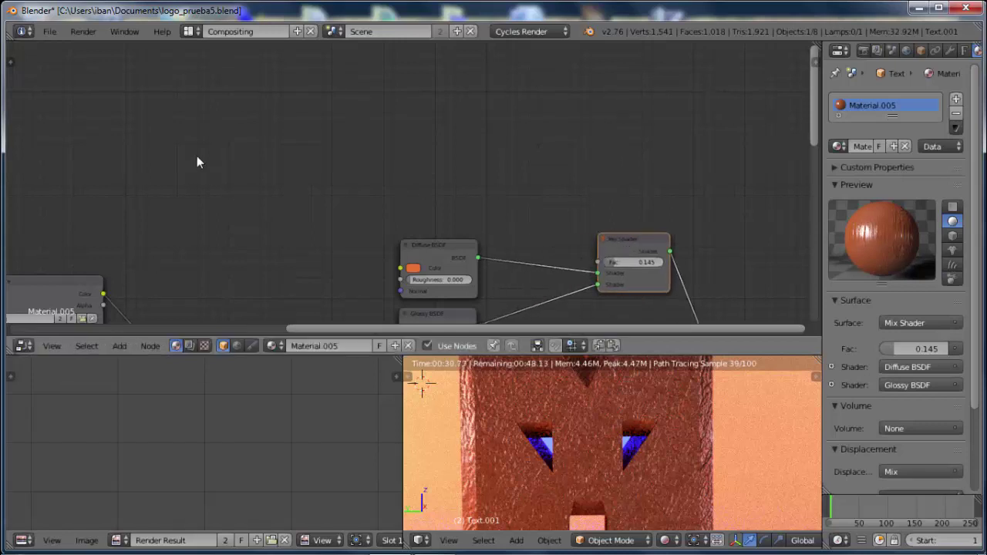
middle_drag(376, 98, 381, 118)
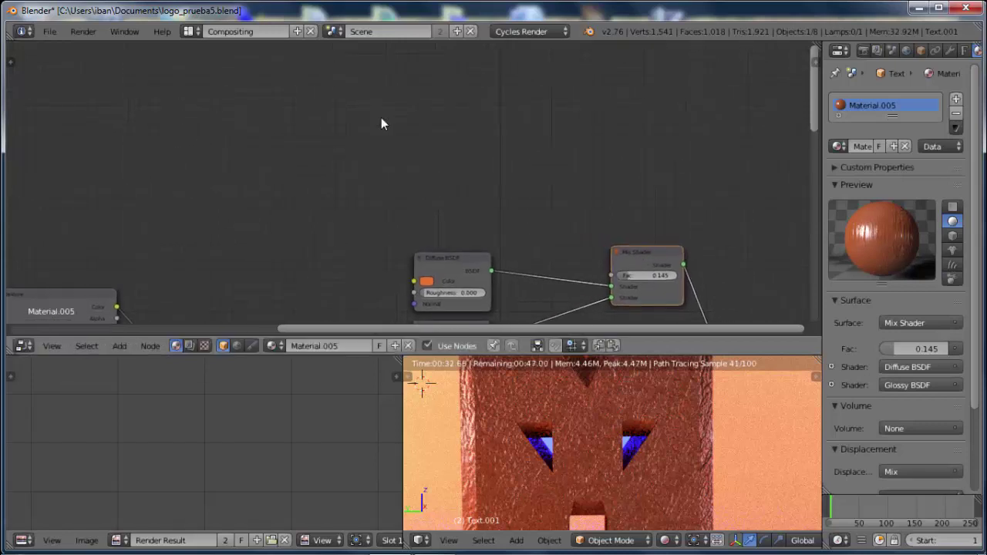
middle_drag(209, 230, 351, 117)
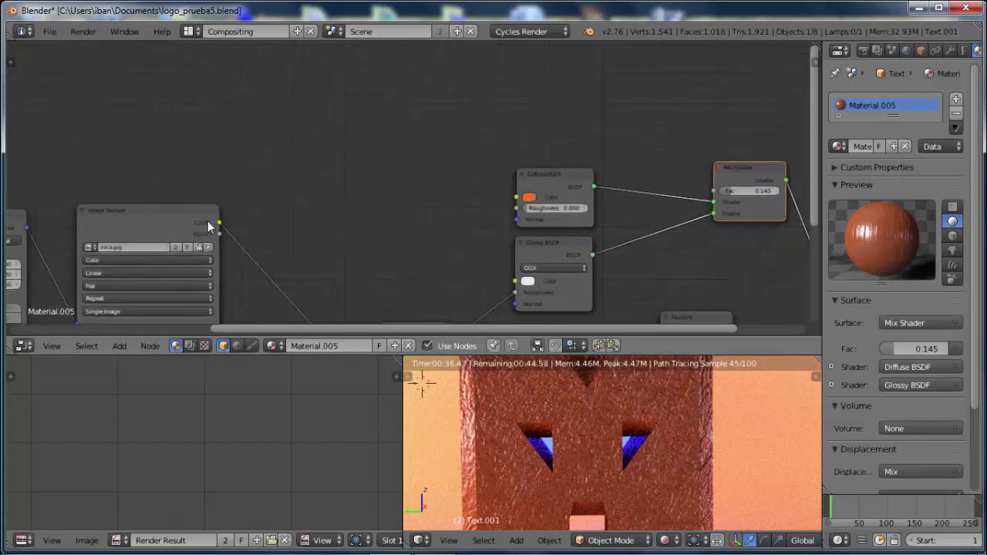
key(shift+a)
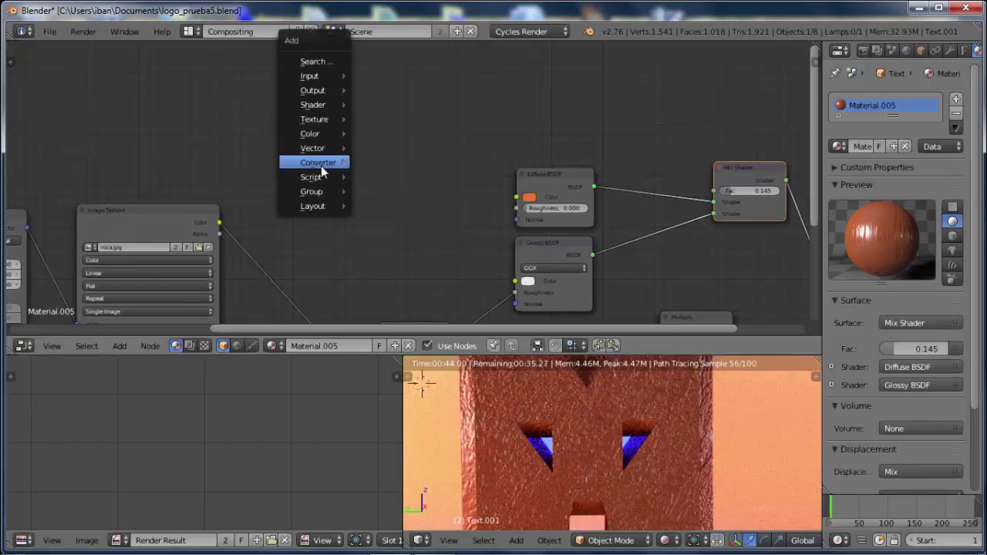
mouse_move(318, 162)
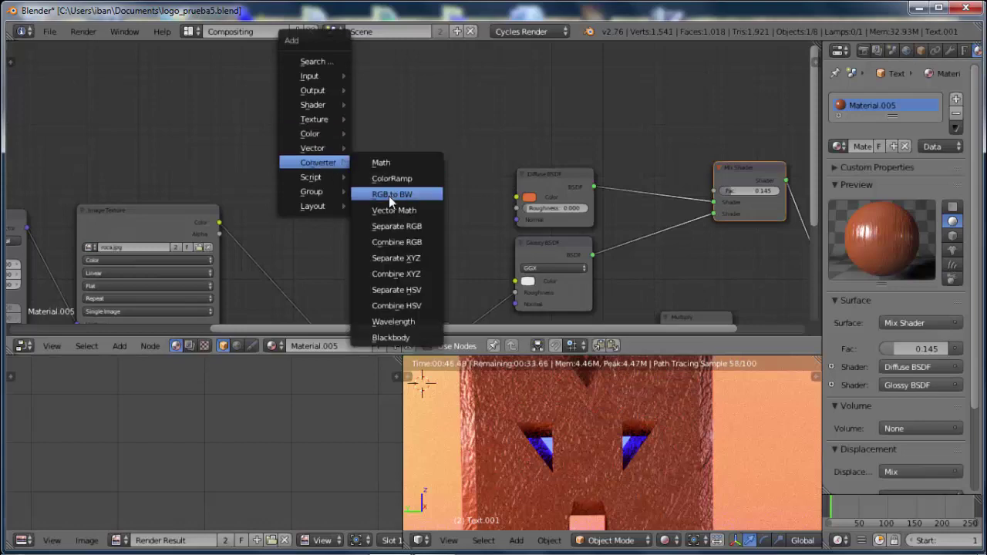
click(389, 196)
click(324, 80)
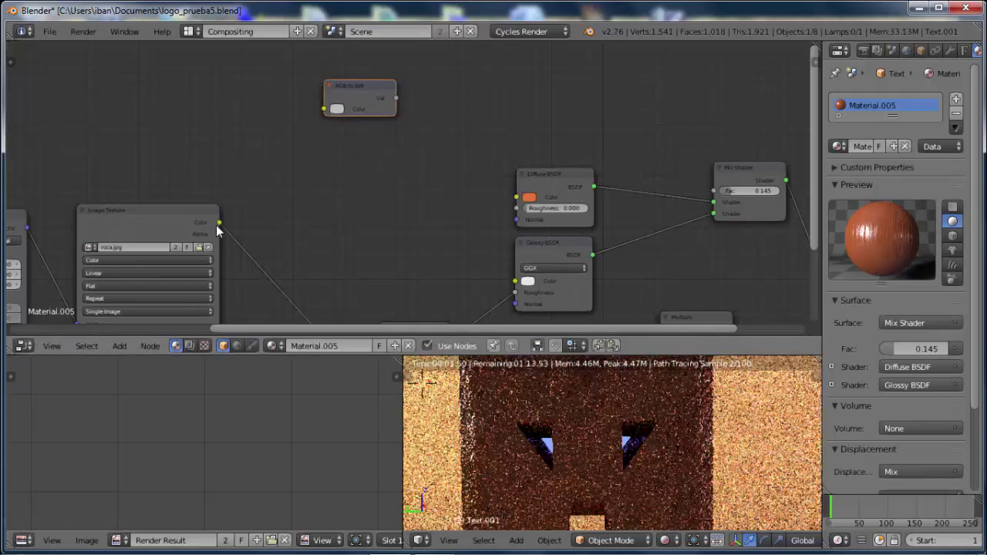
drag(221, 223, 324, 108)
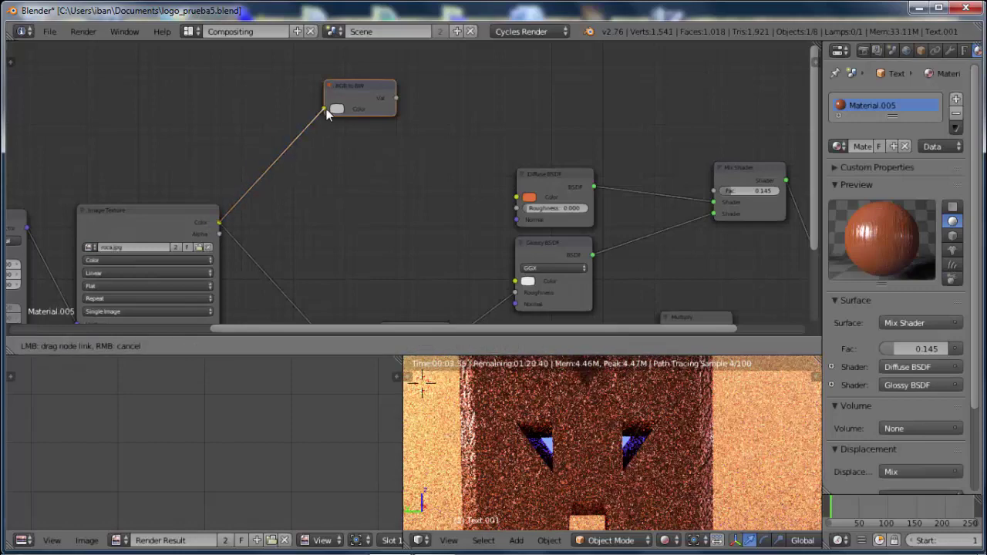
middle_drag(449, 114, 332, 165)
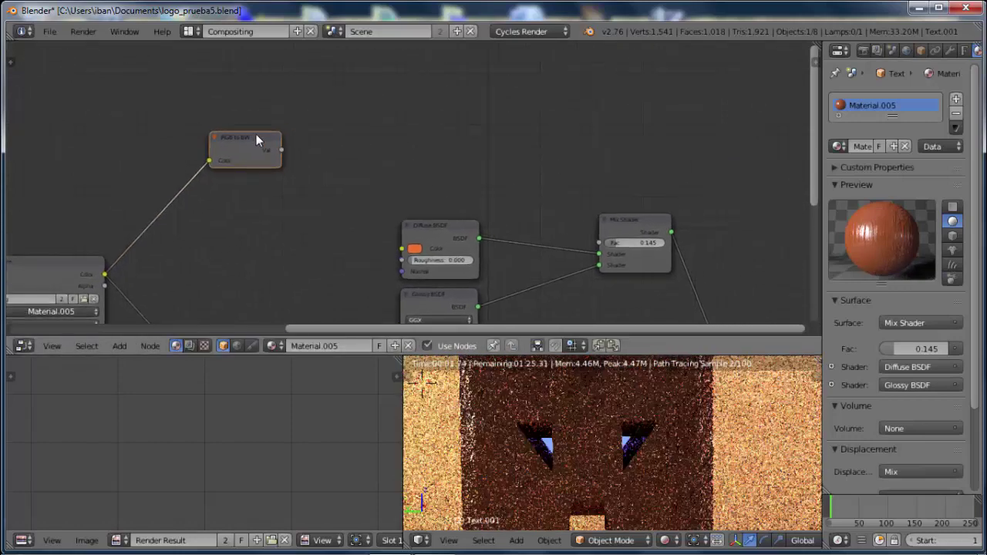
drag(242, 131, 235, 105)
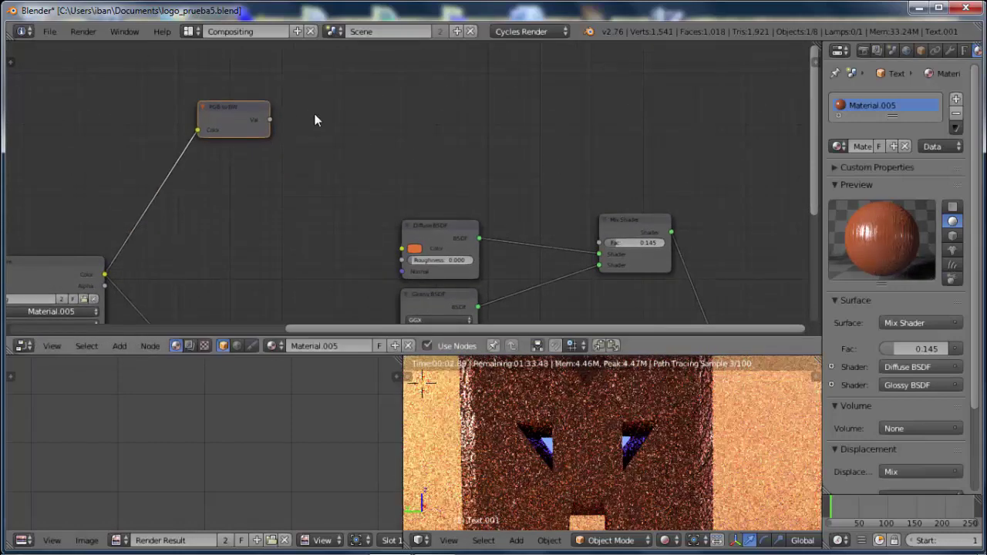
key(shift+a)
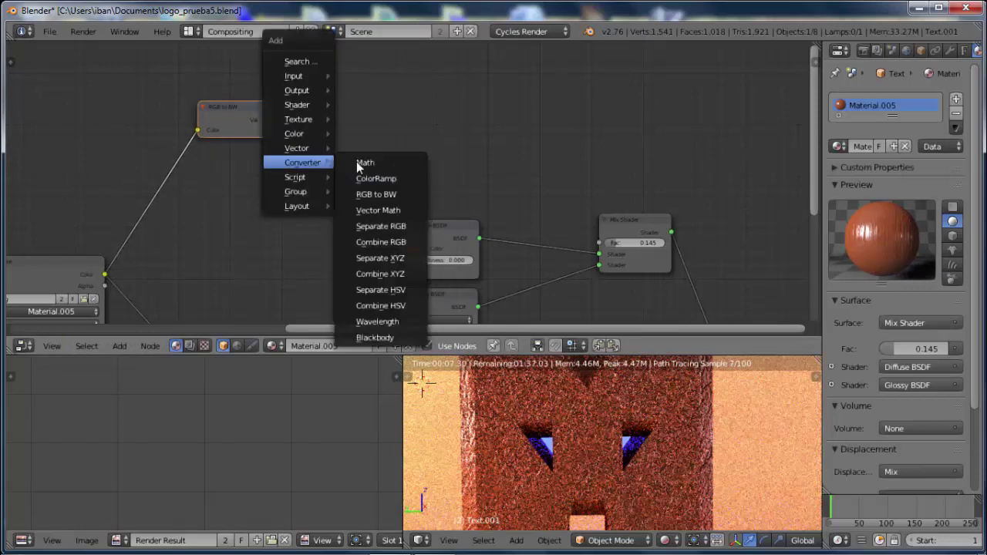
Add a ColorRamp on the RGB to BW value, stops 0.050 and 0.768, driving Mix Shader Fac.
click(371, 179)
click(319, 50)
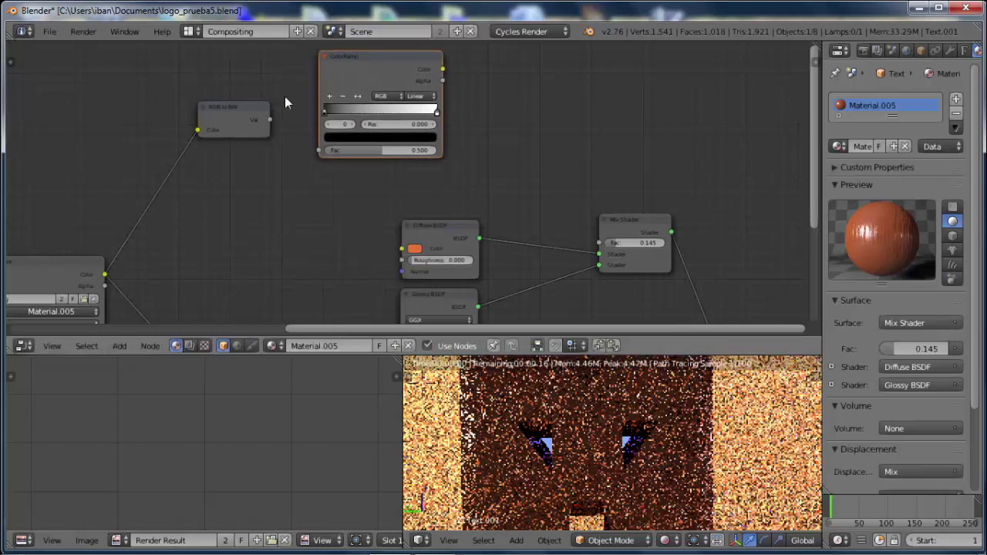
drag(269, 120, 319, 150)
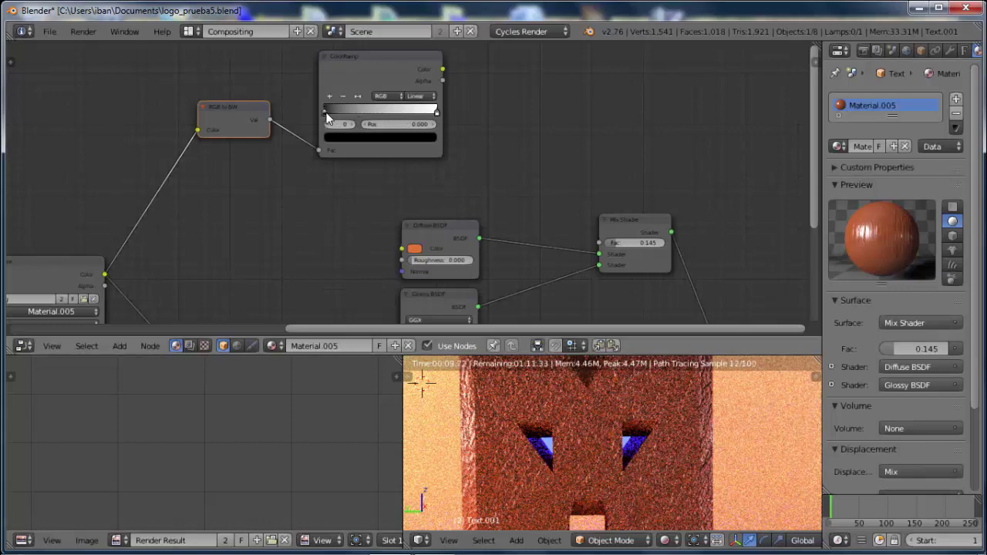
drag(325, 114, 332, 116)
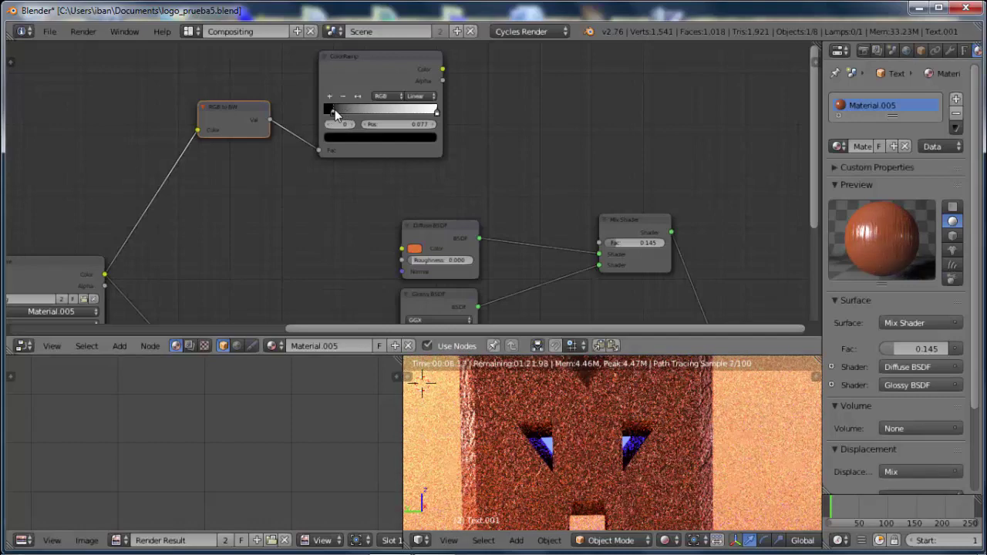
click(437, 115)
drag(435, 111, 411, 111)
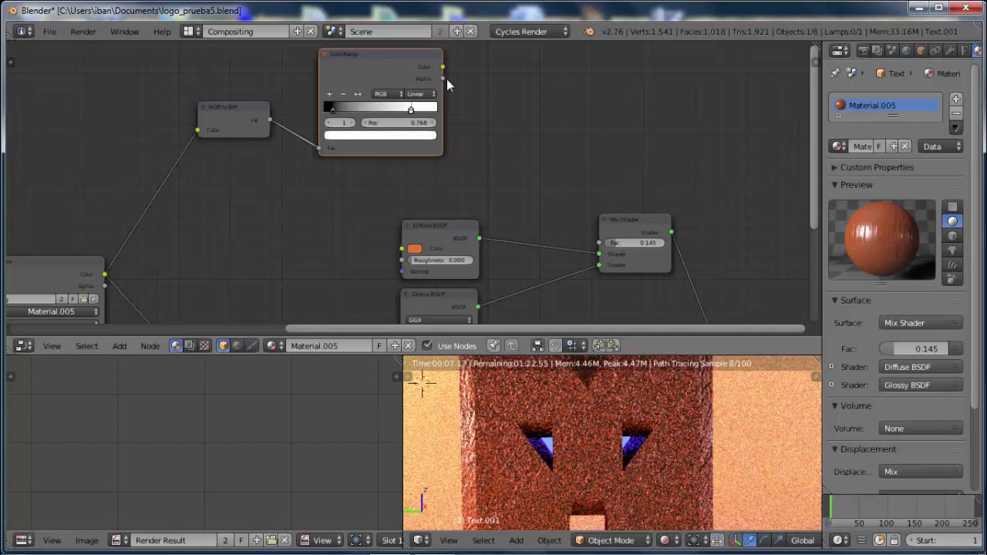
drag(442, 68, 597, 245)
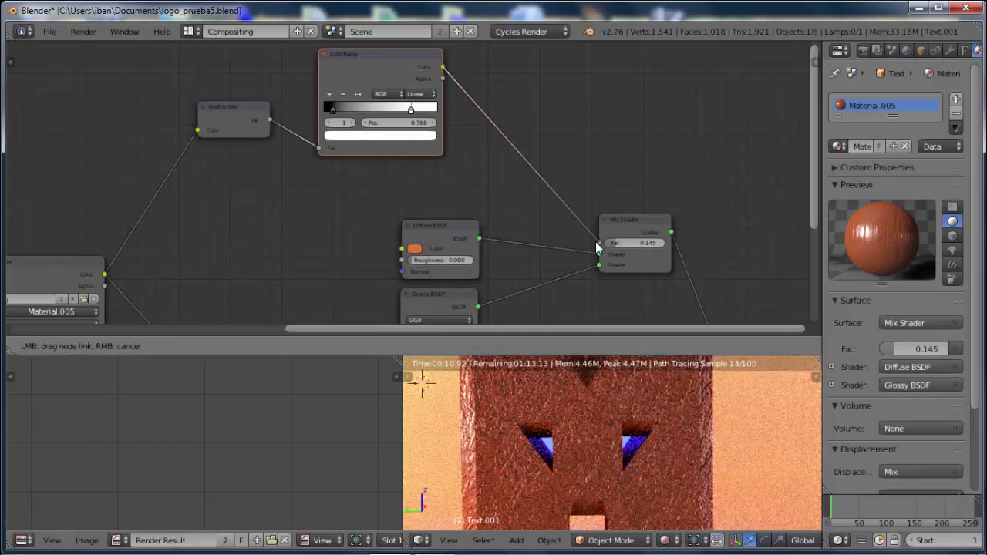
drag(597, 247, 597, 242)
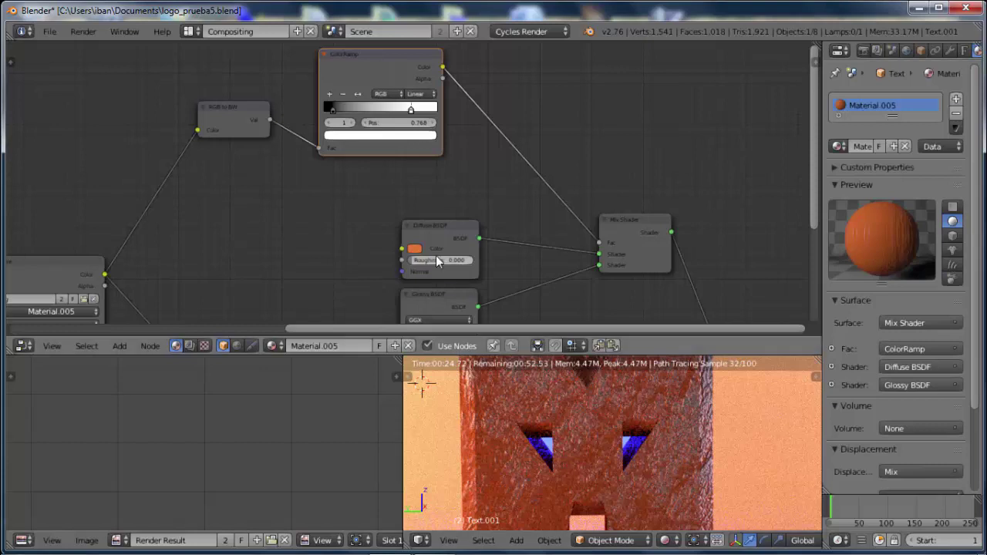
Shift the ColorRamp black stop right and slide the white stop through 0.532 and 0.482 to 0.823.
scroll(436, 255, down, 1)
scroll(444, 250, down, 1)
scroll(458, 248, down, 1)
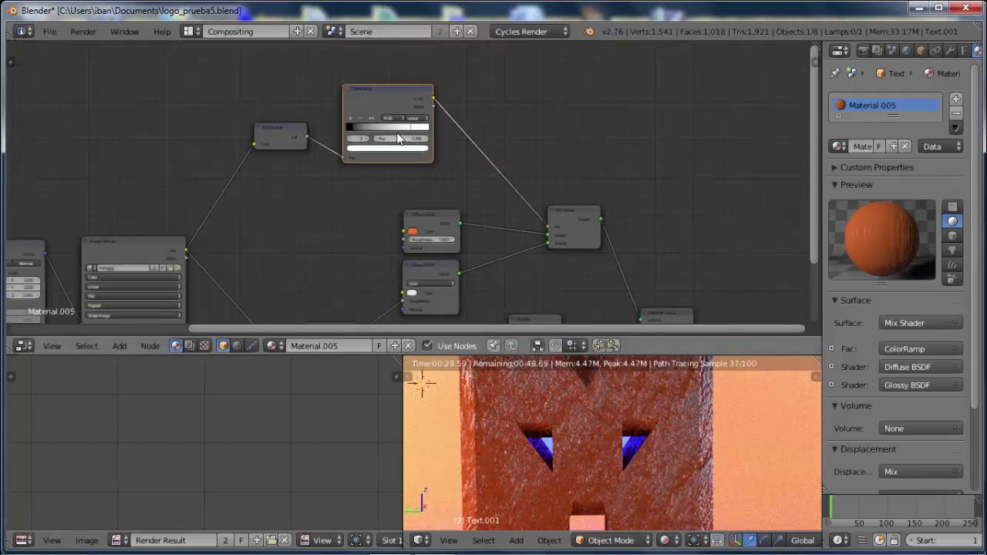
scroll(360, 135, up, 2)
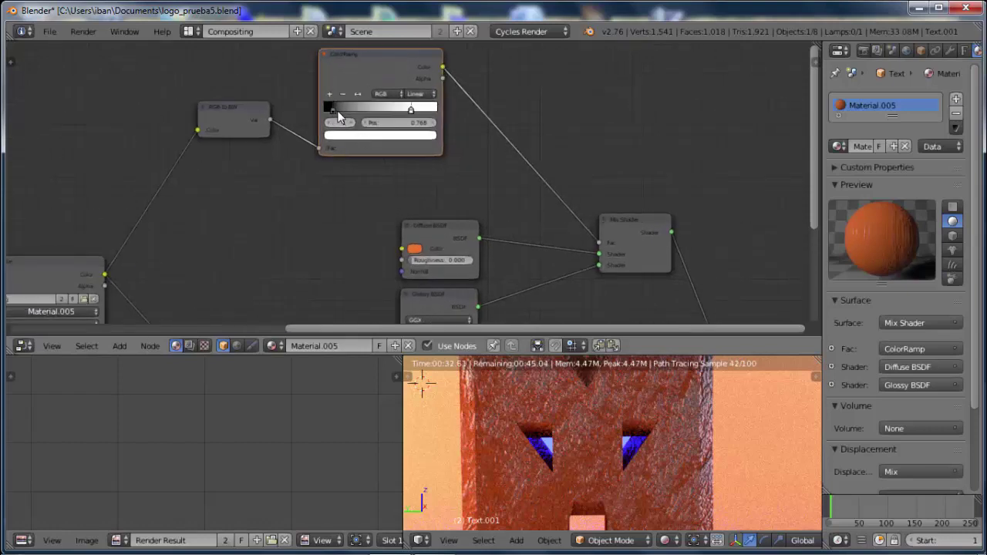
drag(334, 110, 349, 148)
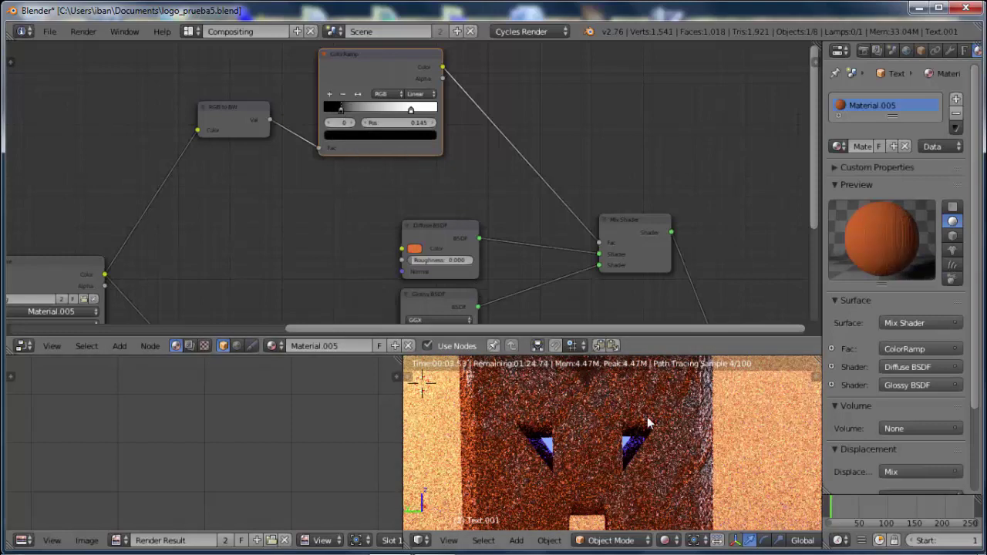
click(411, 111)
drag(411, 111, 384, 111)
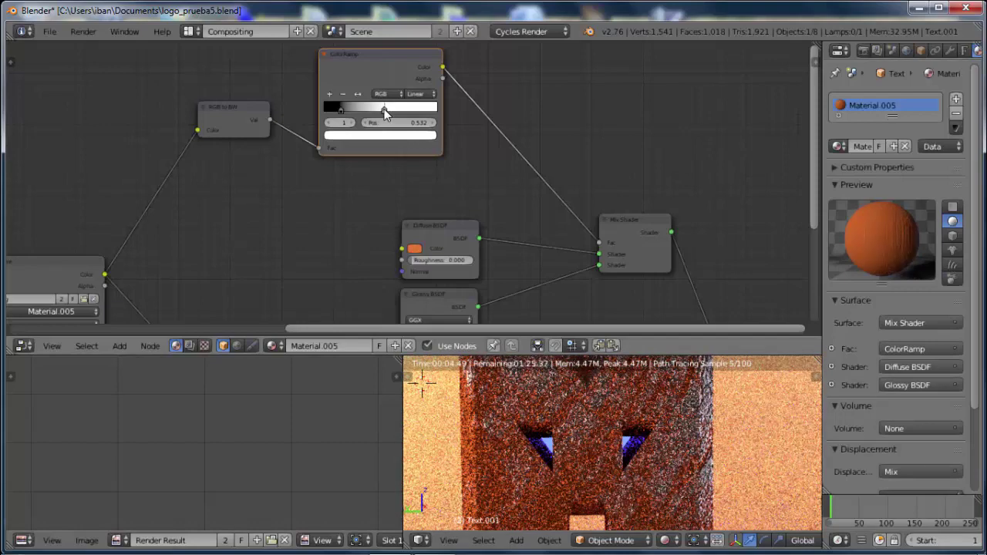
drag(385, 108, 346, 114)
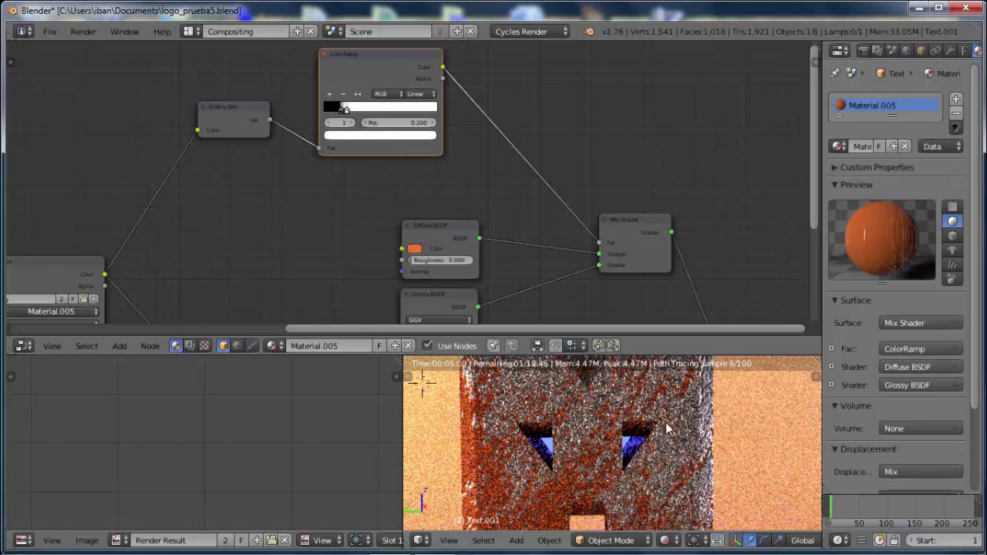
scroll(665, 424, down, 1)
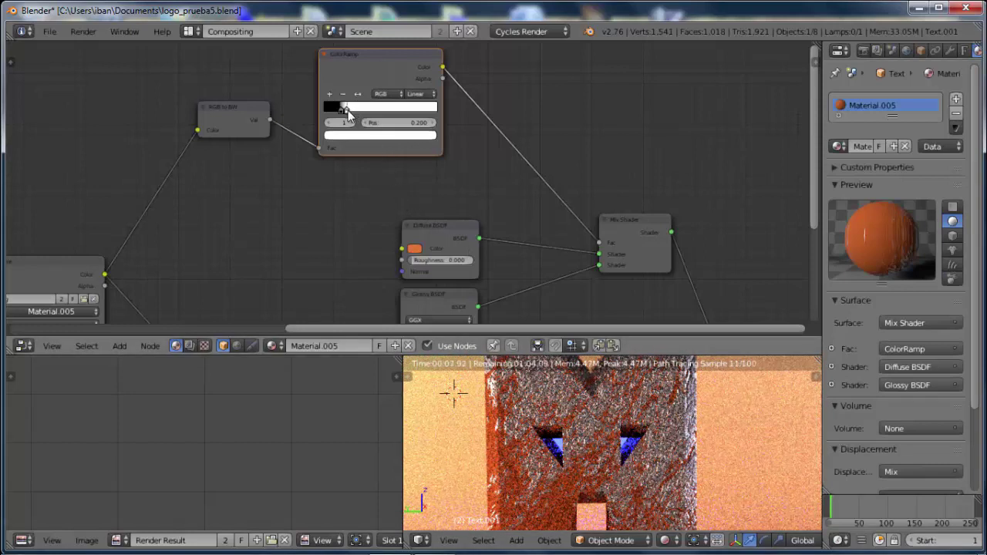
drag(347, 114, 416, 110)
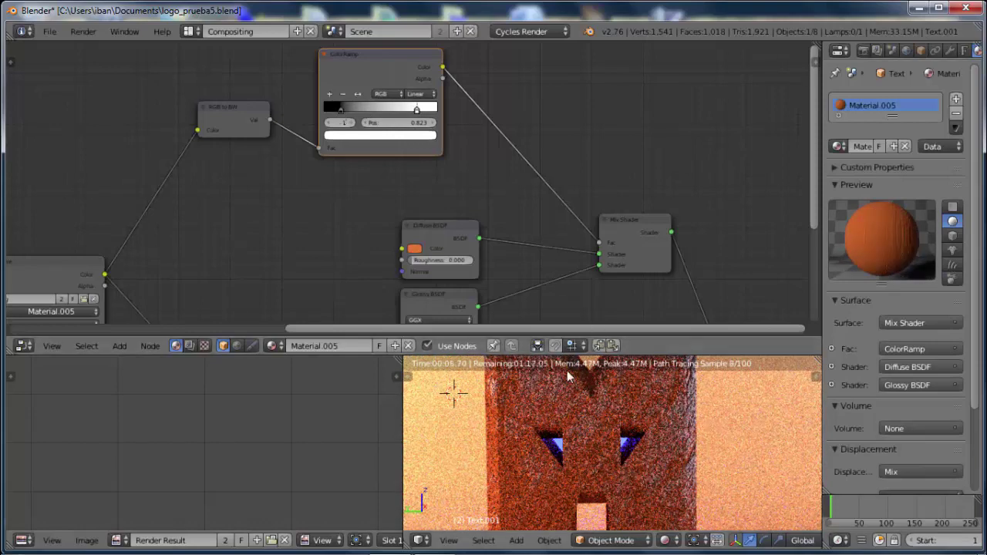
Move the Multiply node aside and drop an Invert node onto its displacement link.
middle_drag(531, 185, 512, 67)
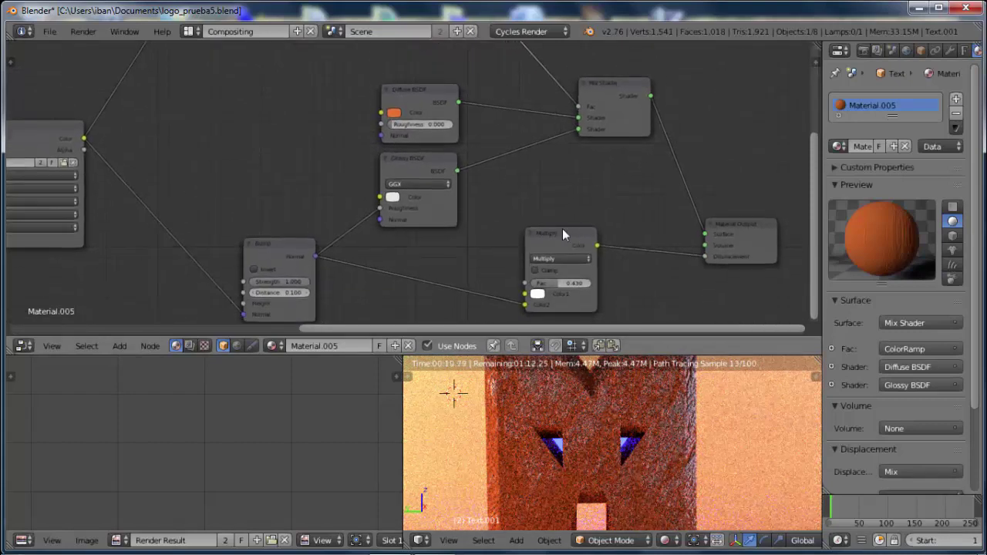
drag(562, 231, 472, 242)
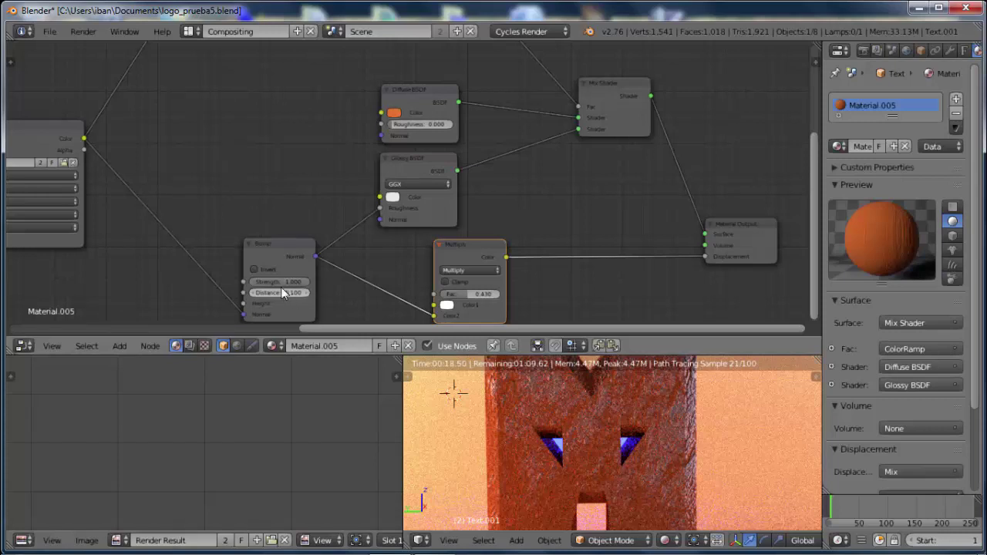
key(shift+a)
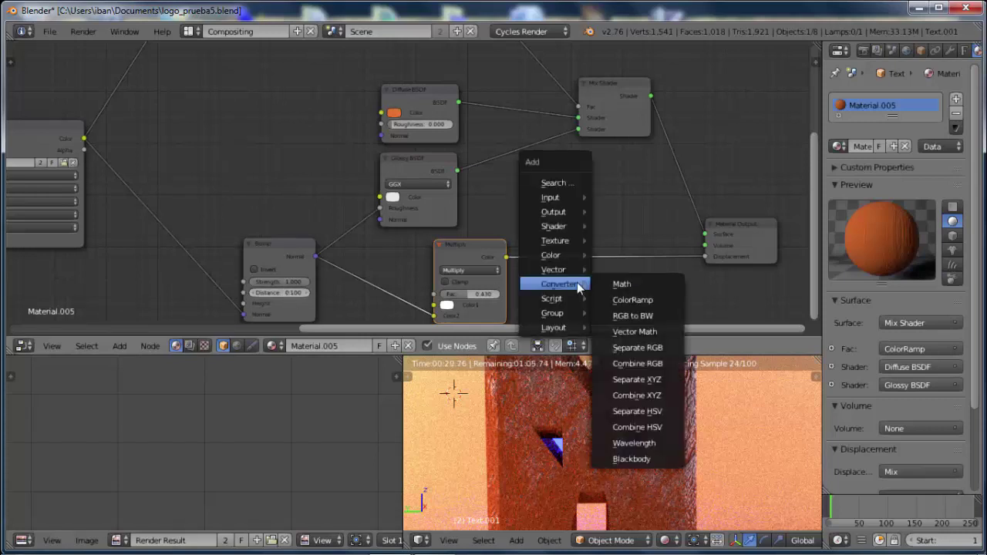
mouse_move(551, 256)
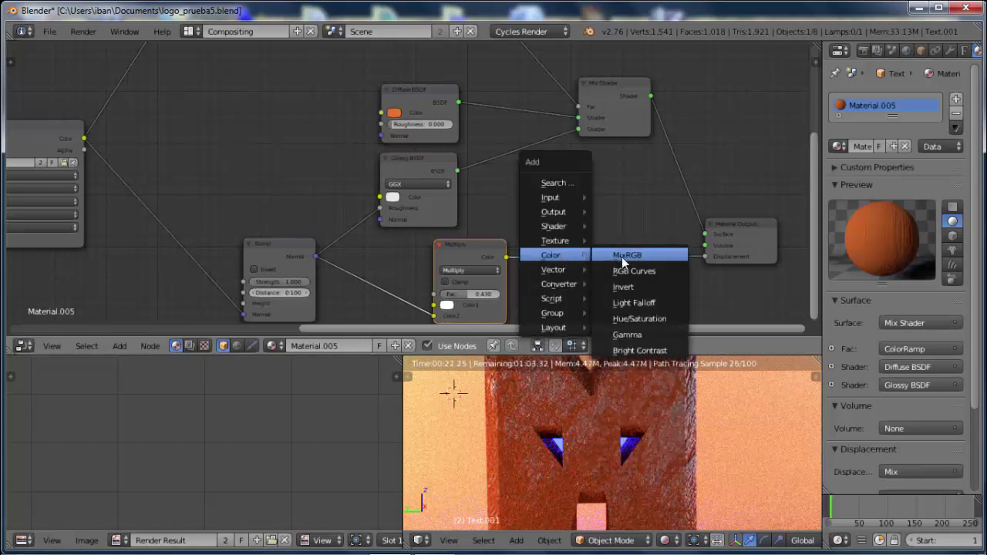
click(639, 285)
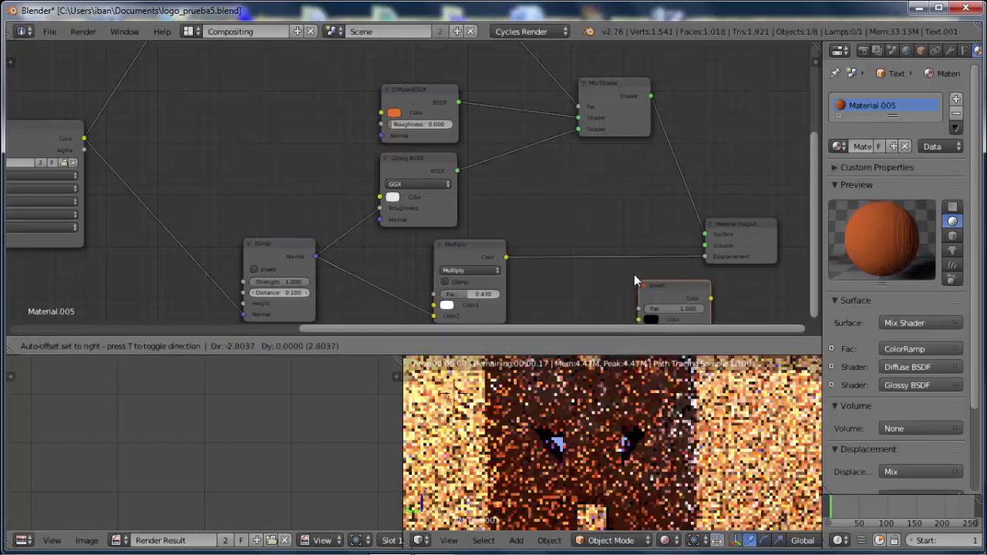
click(570, 240)
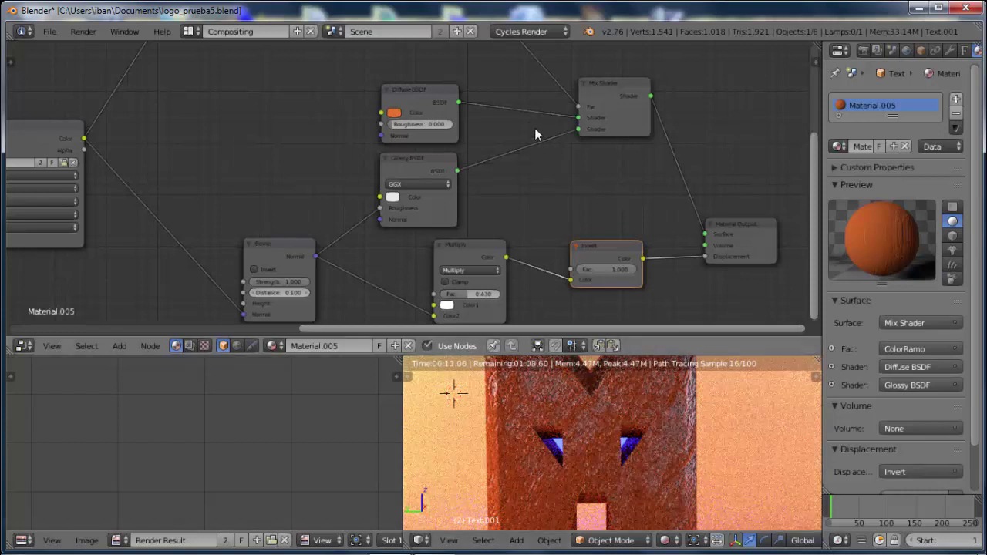
middle_drag(534, 128, 790, 73)
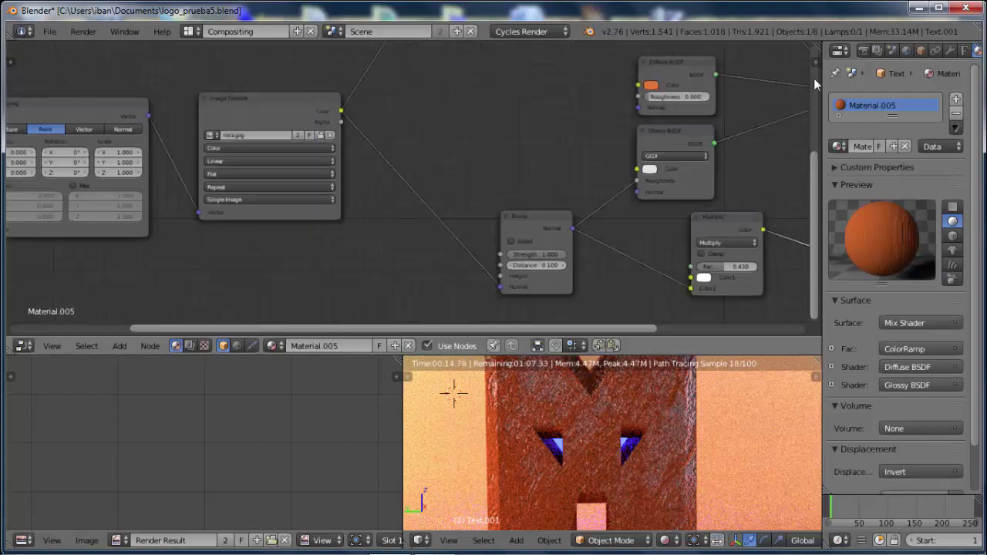
middle_drag(573, 117, 383, 321)
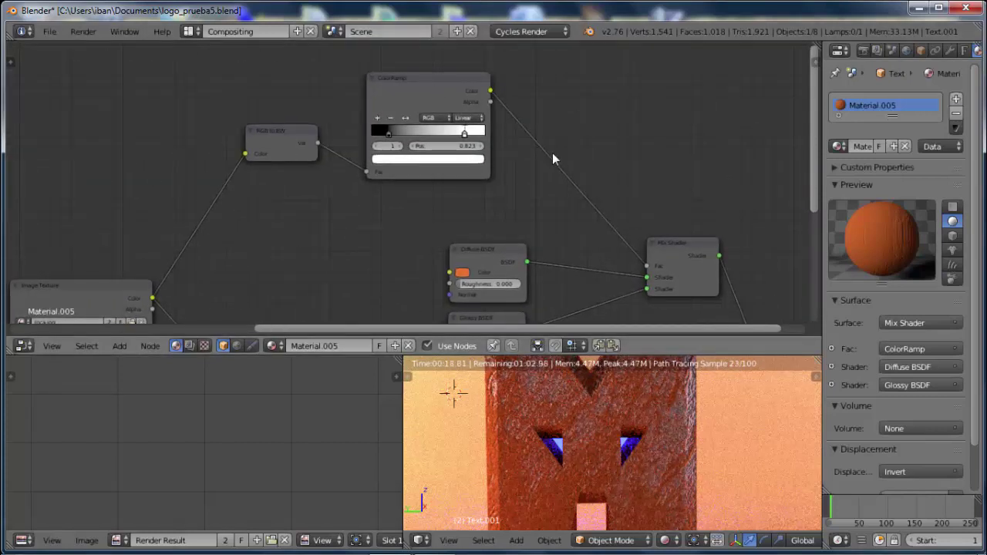
key(shift+a)
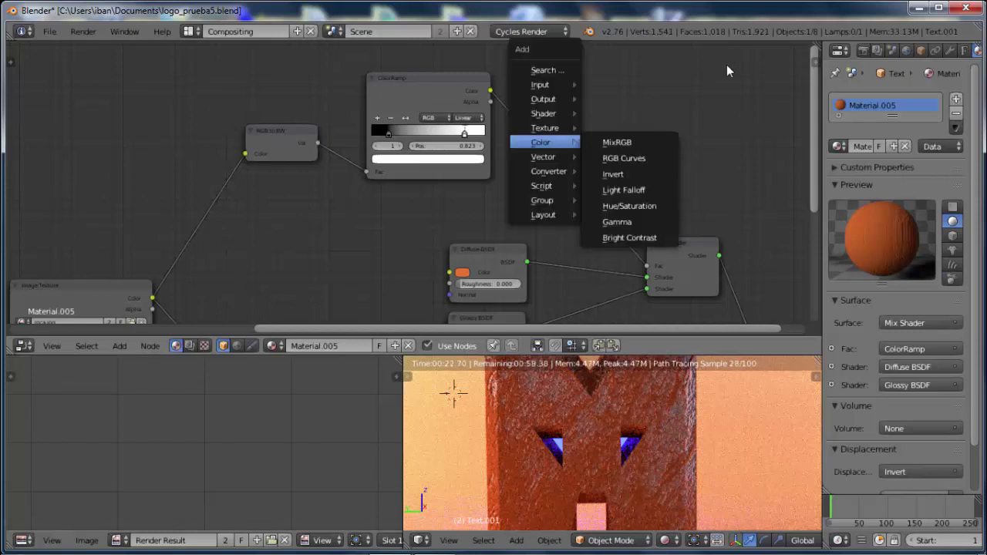
click(468, 117)
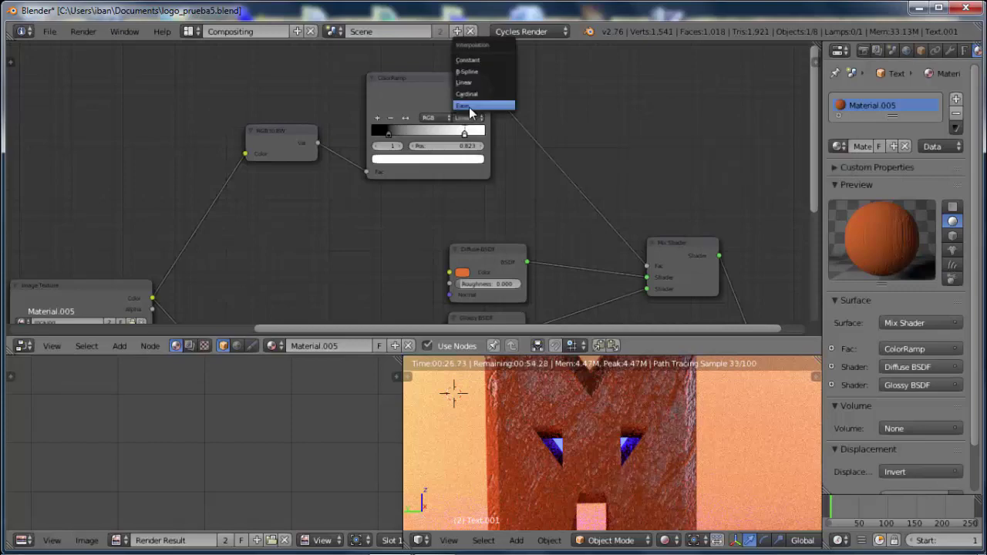
click(469, 106)
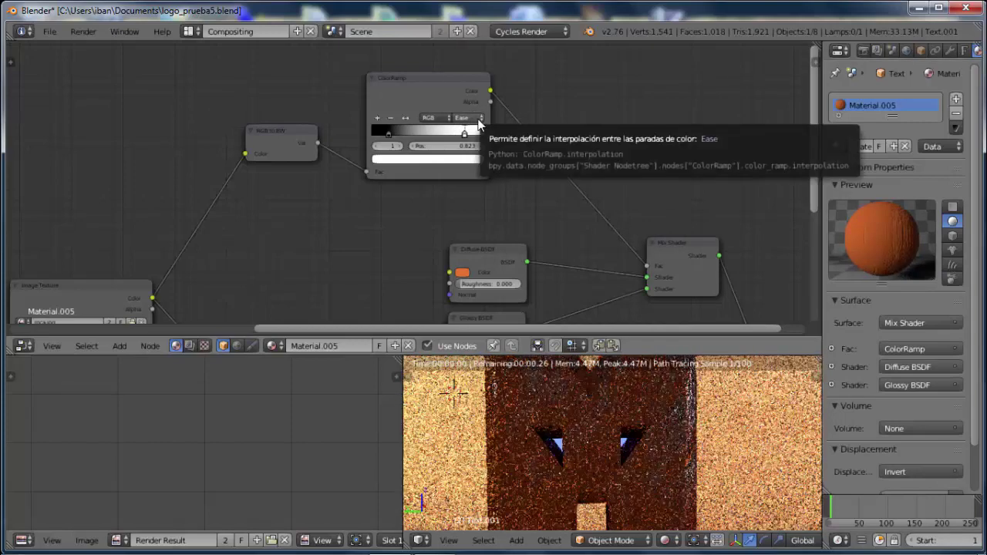
click(477, 119)
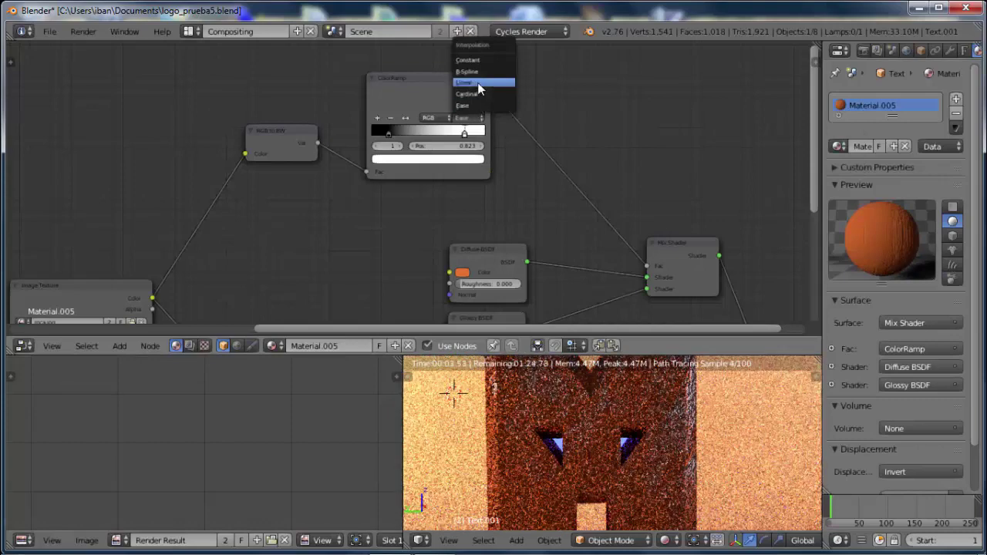
click(477, 82)
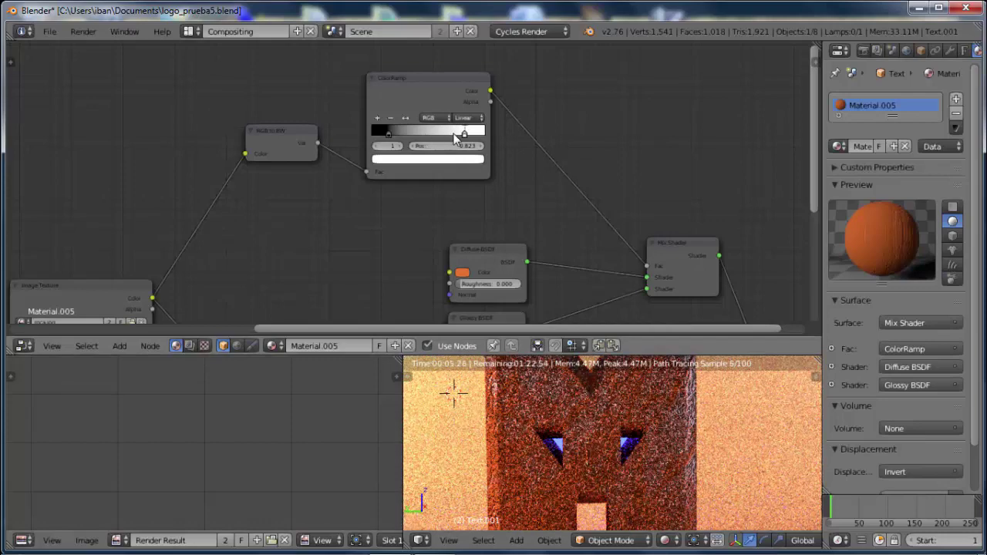
Insert a Multiply MixRGB node on the ColorRamp-to-Mix Shader link, ramp into Color2.
key(shift+a)
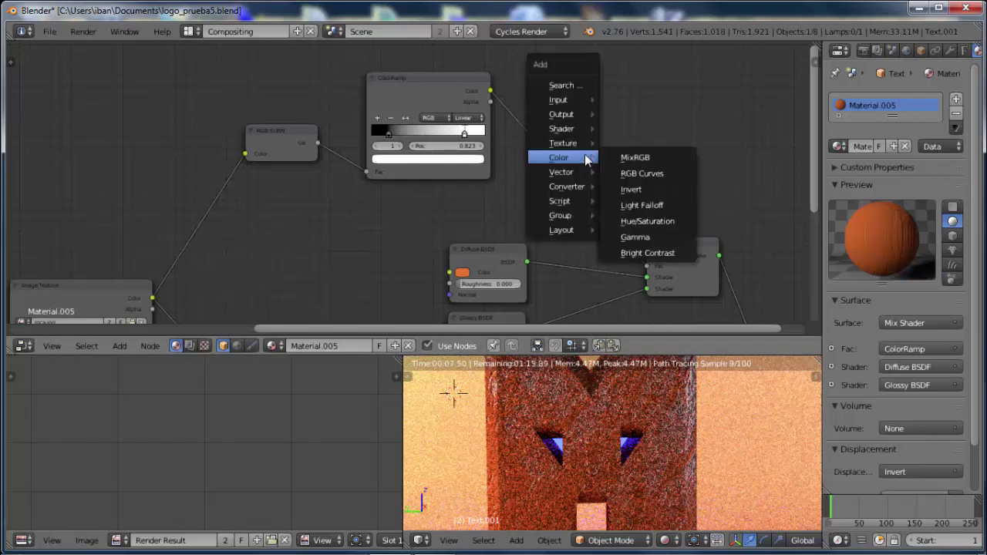
click(631, 158)
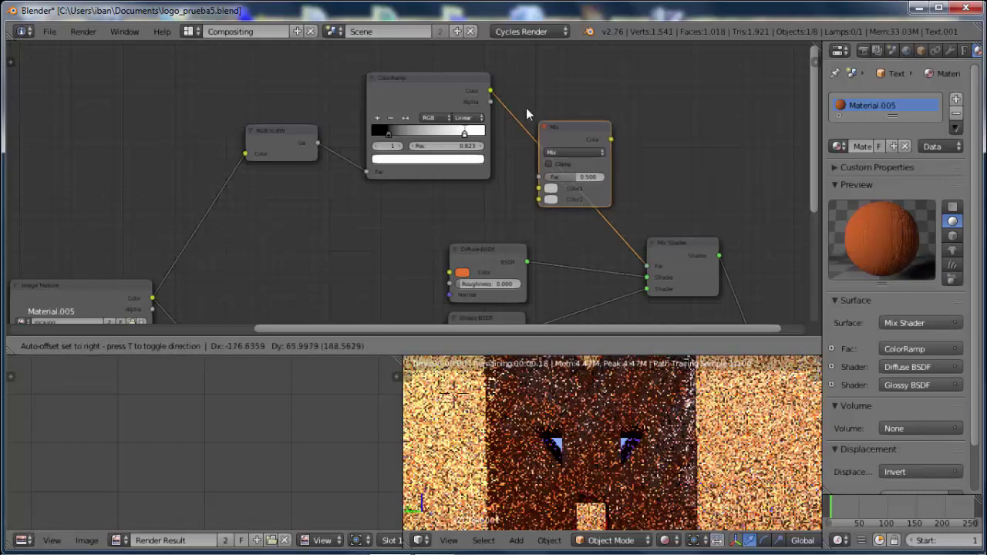
click(531, 113)
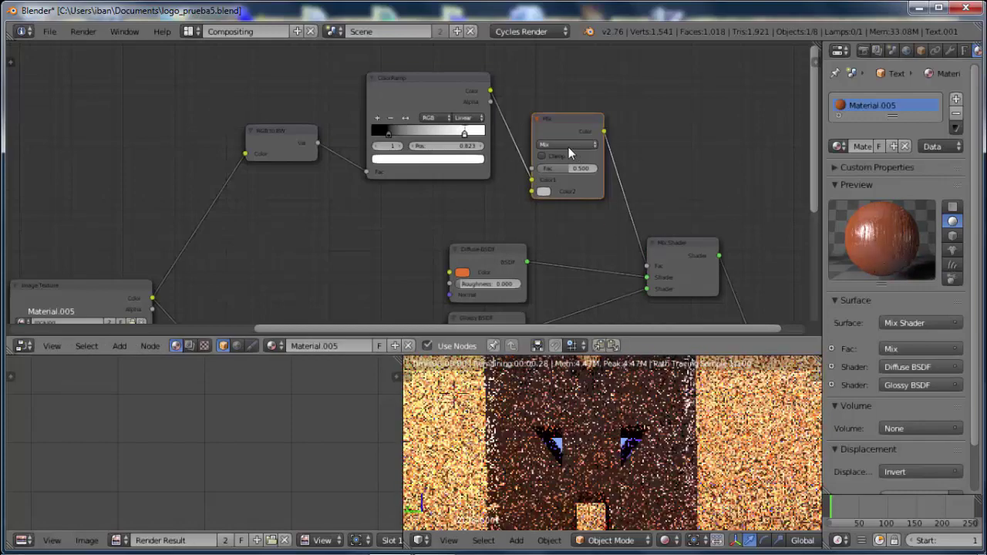
click(574, 141)
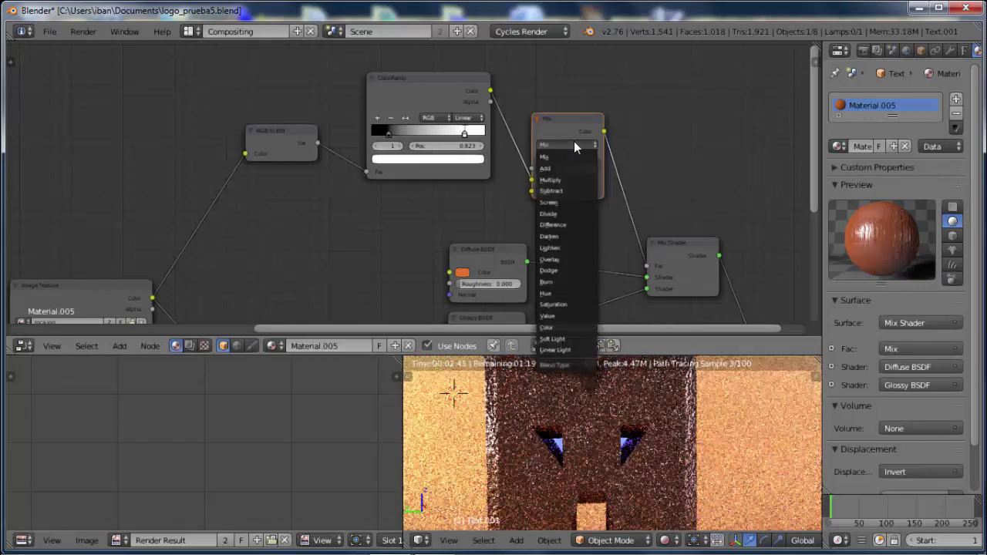
click(565, 180)
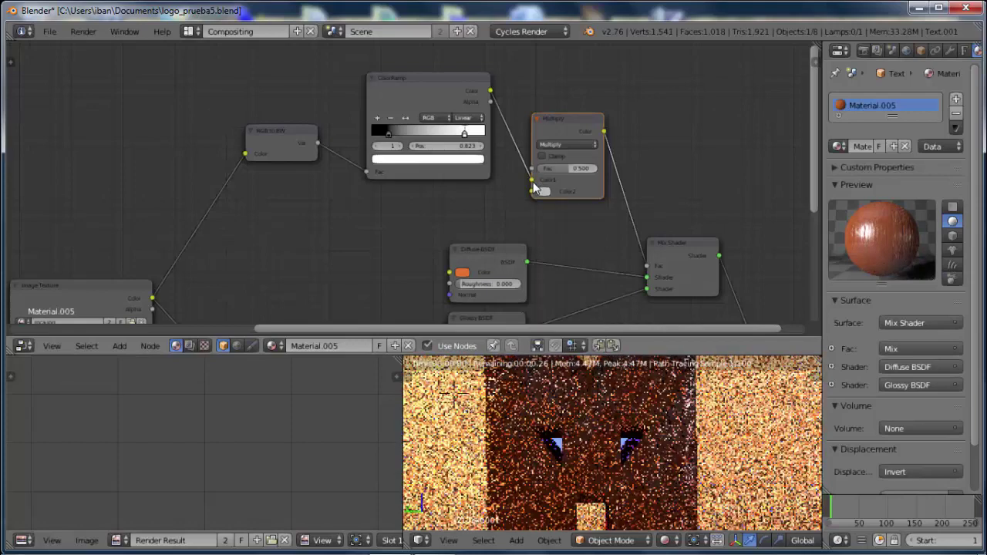
drag(531, 191, 532, 191)
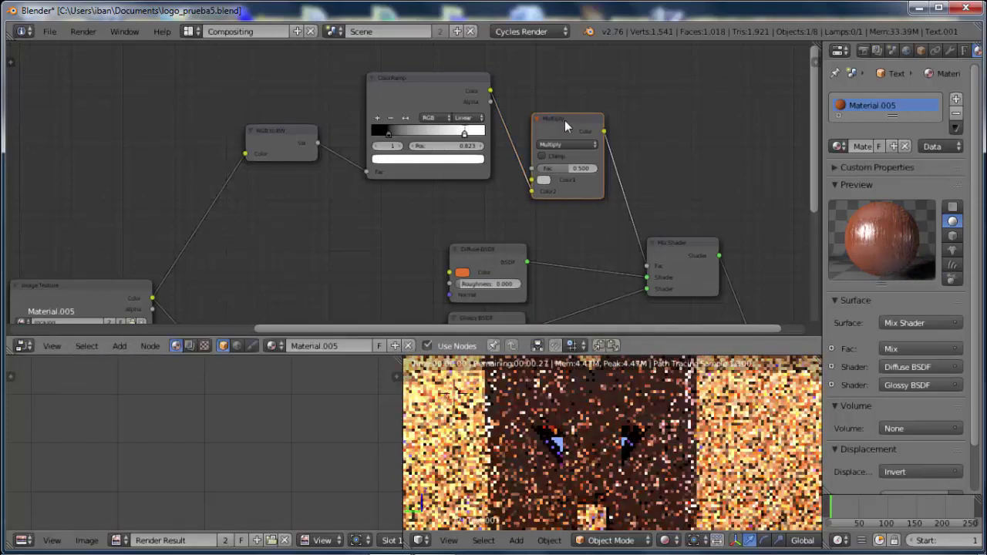
Rearrange the Multiply and Mix Shader nodes and make Color1 pure white.
drag(565, 120, 589, 117)
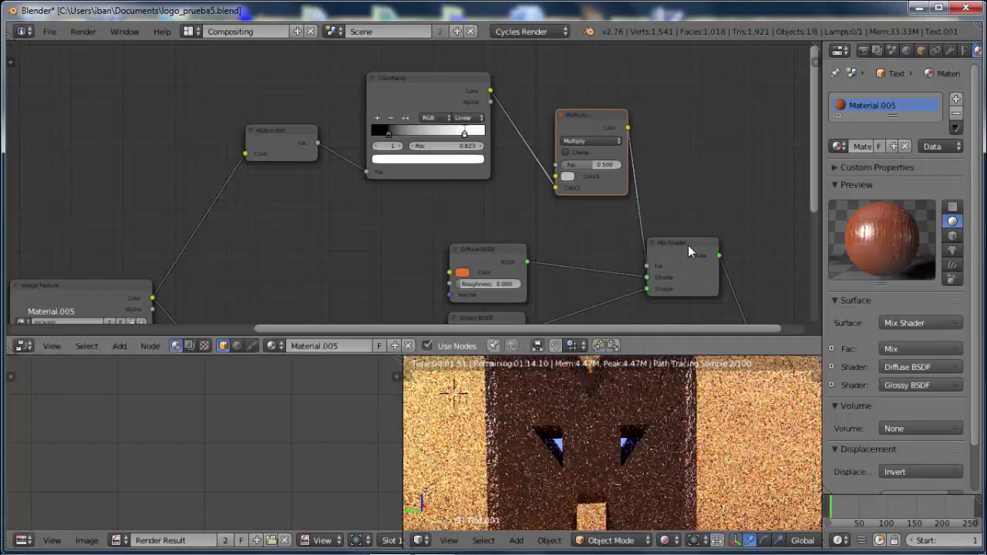
drag(688, 245, 709, 235)
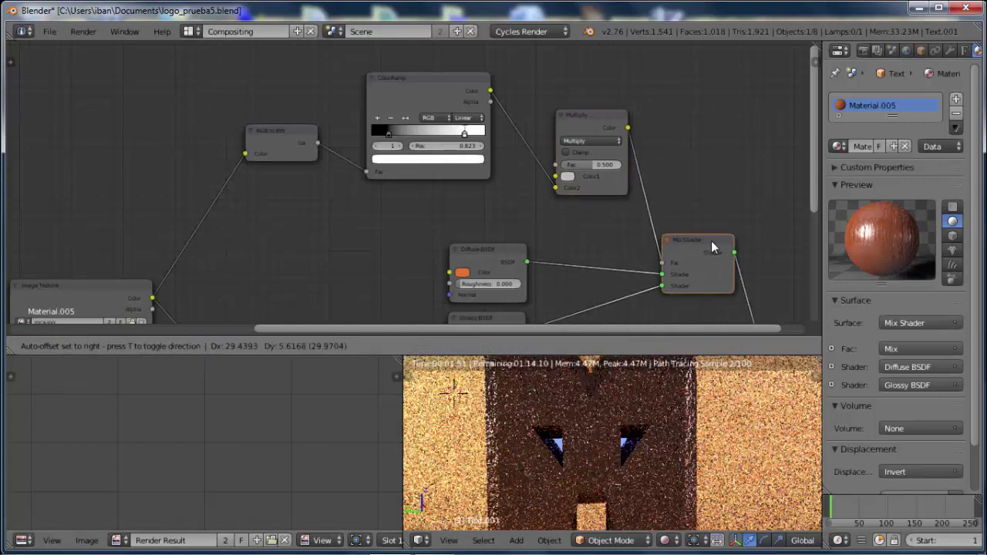
click(568, 176)
drag(649, 197, 649, 188)
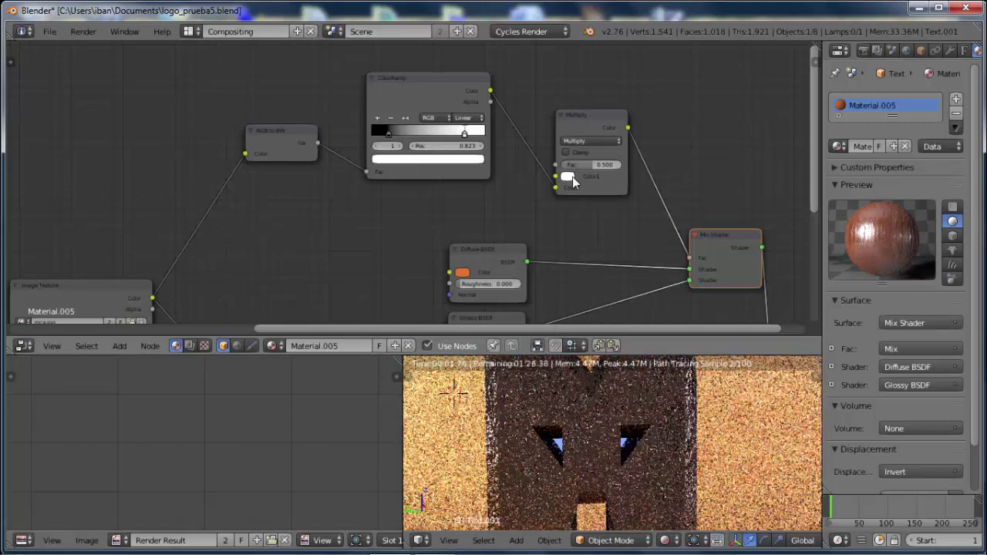
click(568, 176)
Make Color1 light grey, raise the Multiply factor, and move the ColorRamp black stop to 0.223.
drag(651, 195, 653, 204)
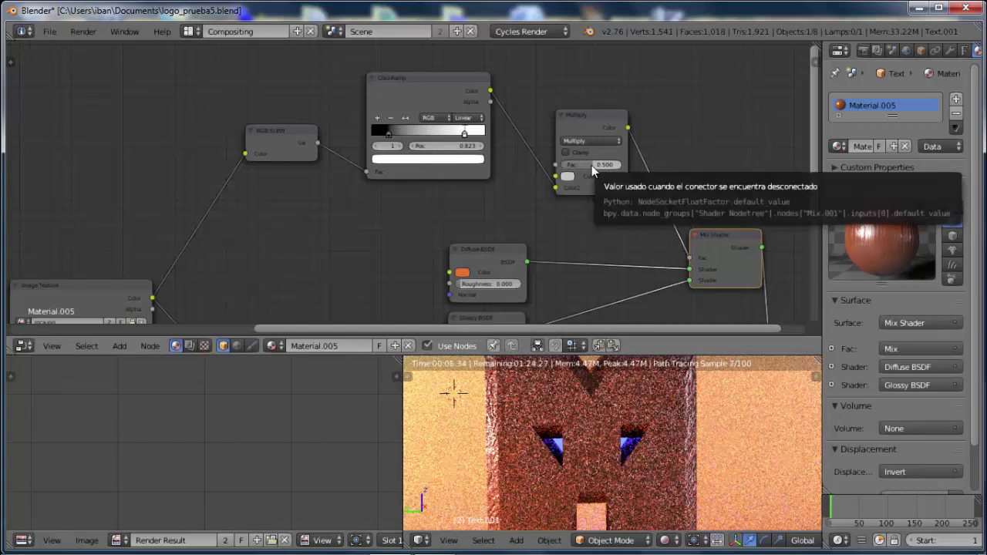
mouse_move(592, 165)
mouse_down()
mouse_move(607, 168)
mouse_move(594, 165)
mouse_up()
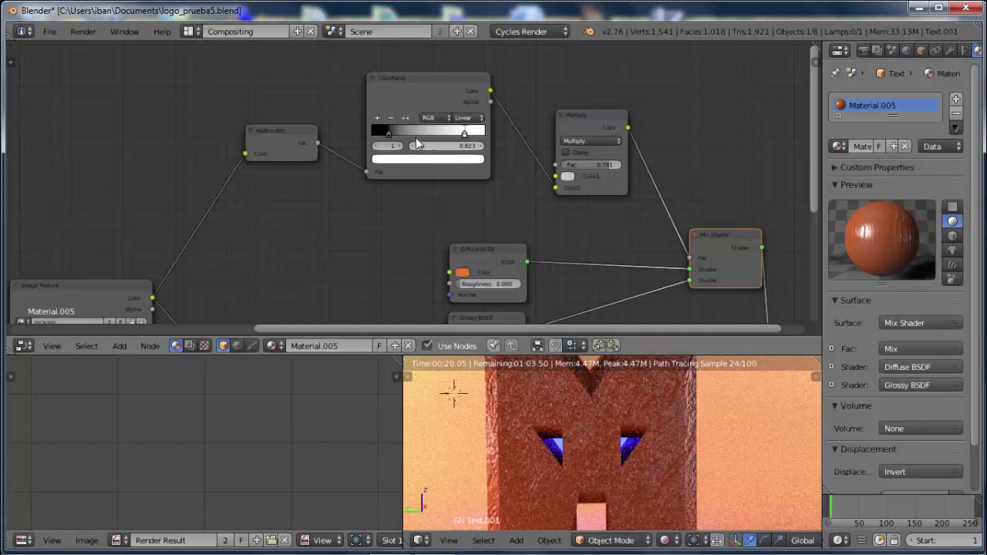
drag(389, 135, 398, 133)
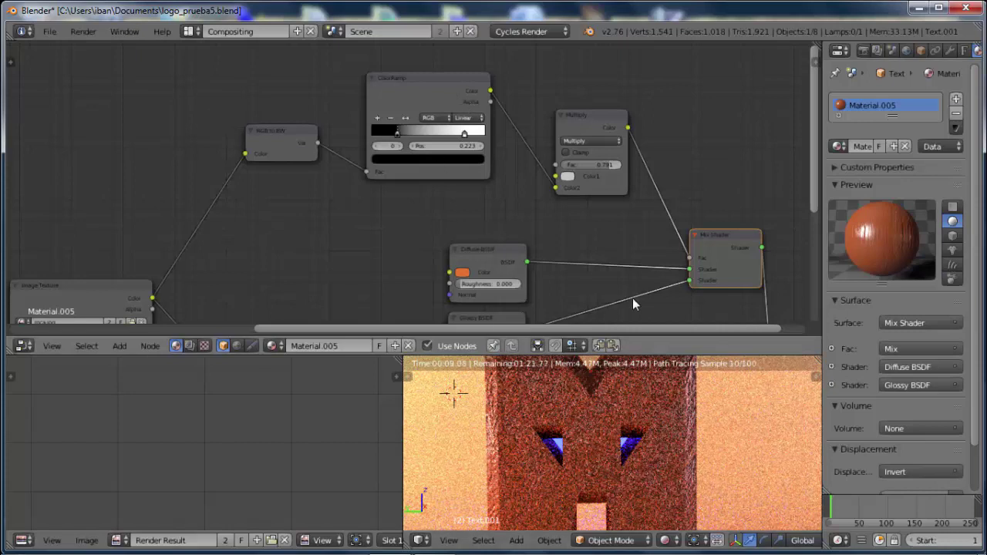
Try Multiply factors of 1 and 0.200 before settling on 0.370.
click(595, 167)
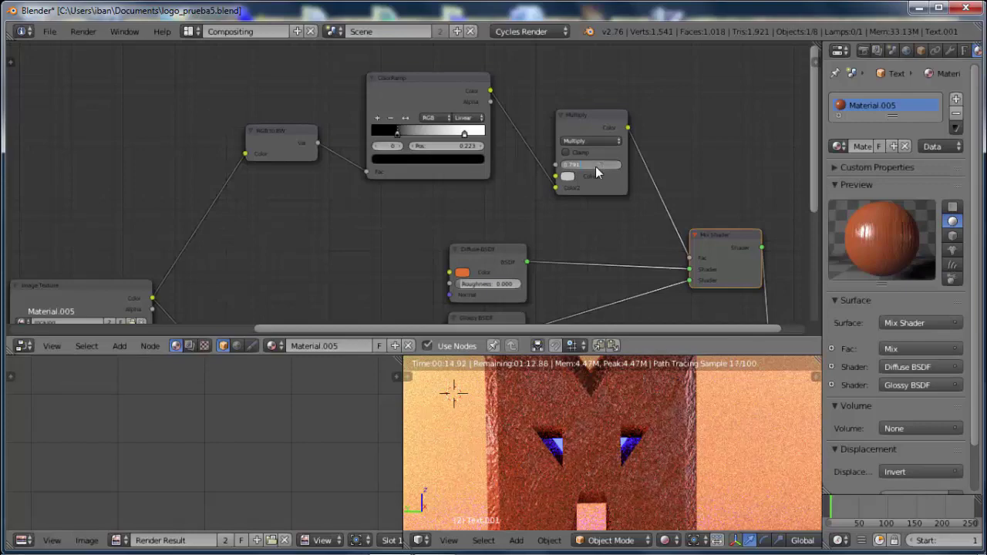
text(1)
key(Return)
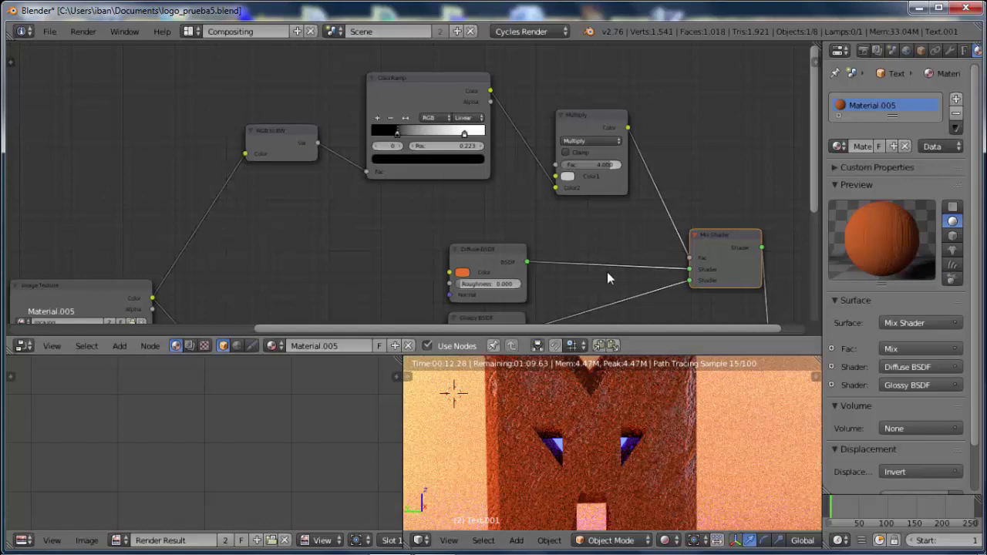
click(595, 164)
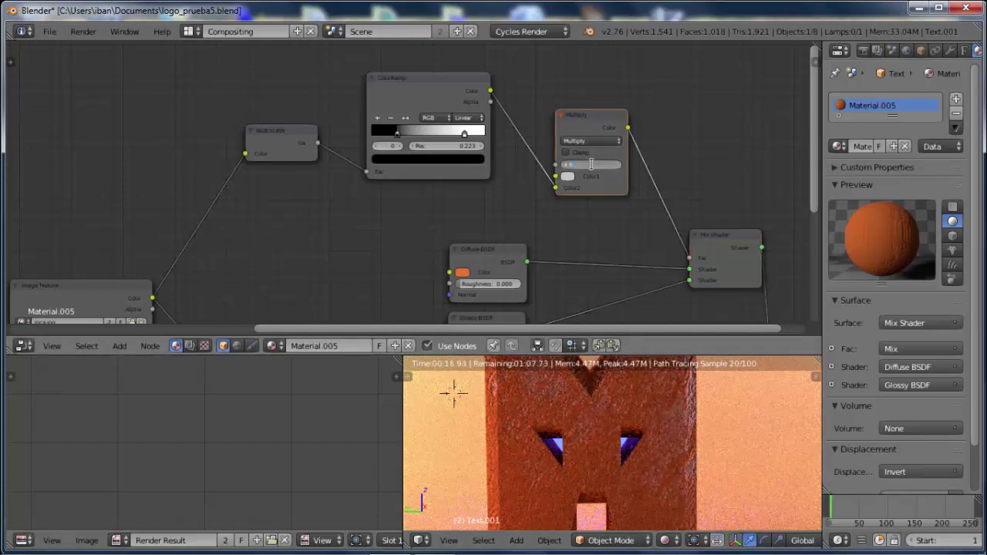
key(BackSpace)
key(Return)
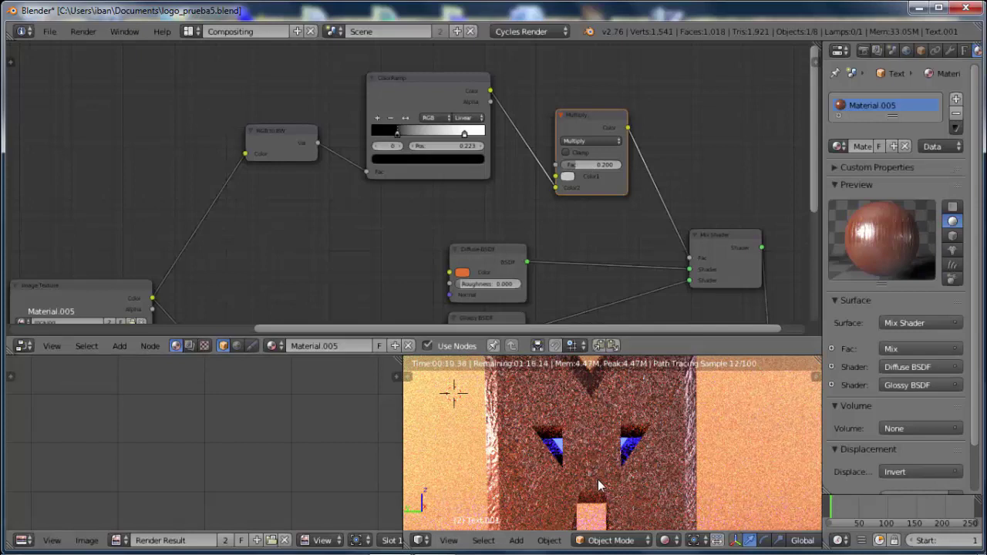
click(590, 169)
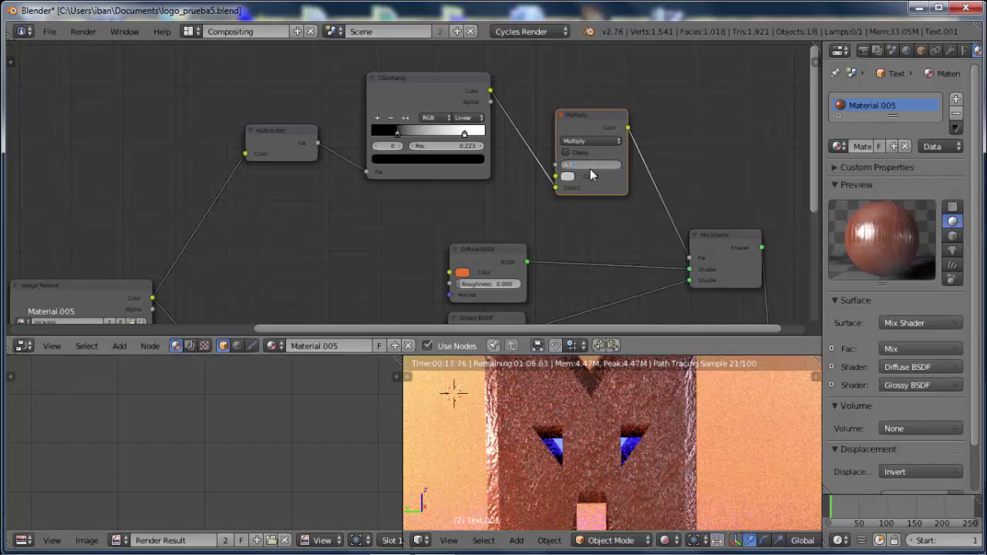
key(BackSpace)
text(0.37)
key(Return)
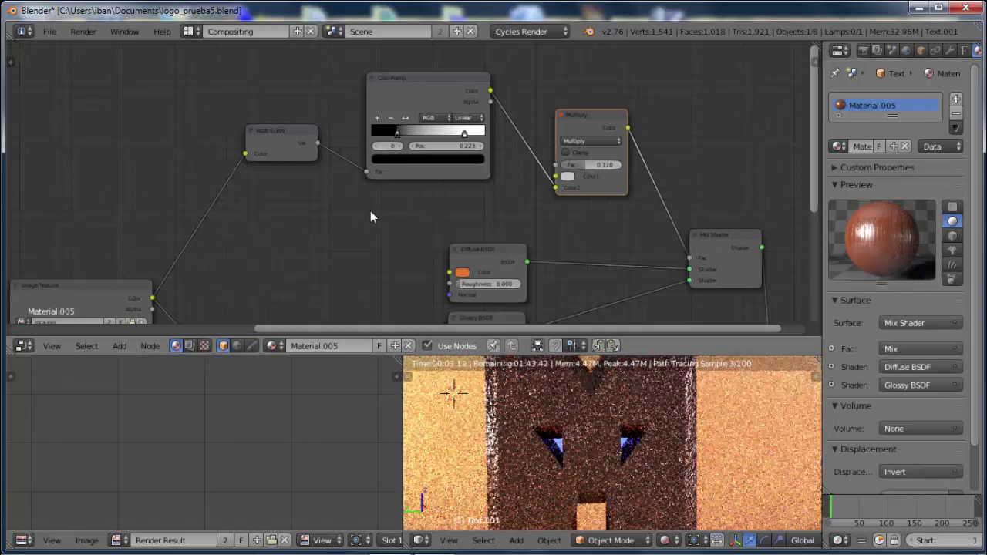
Link the rock Image Texture's Color output to the Diffuse BSDF Color input.
mouse_move(369, 211)
middle_down()
mouse_move(400, 131)
mouse_move(367, 115)
middle_up()
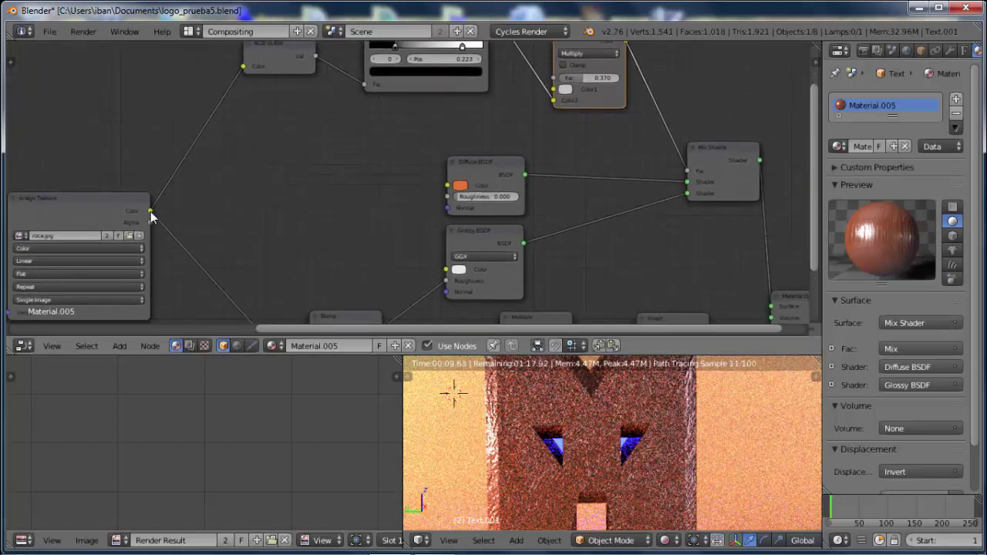
drag(152, 210, 453, 192)
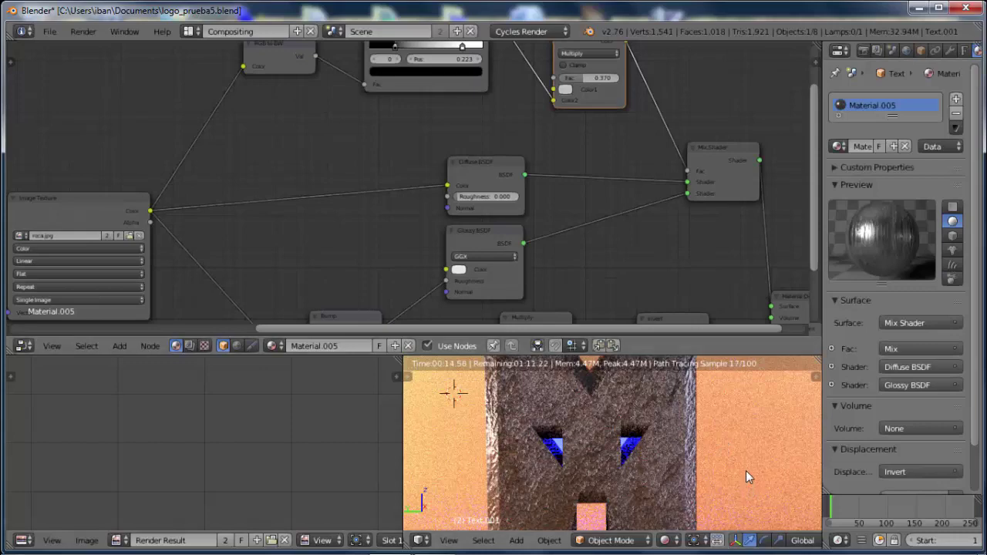
scroll(736, 450, down, 1)
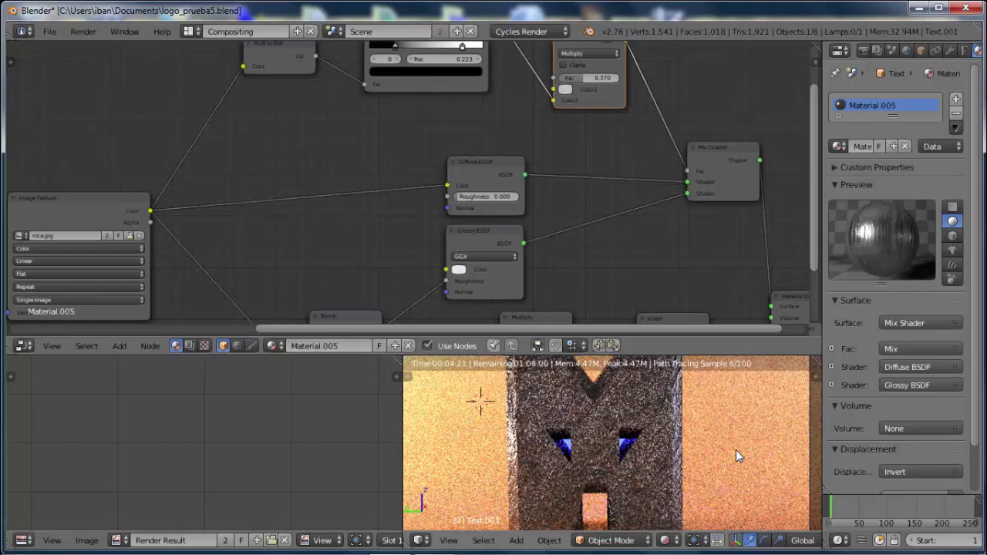
middle_drag(575, 277, 562, 158)
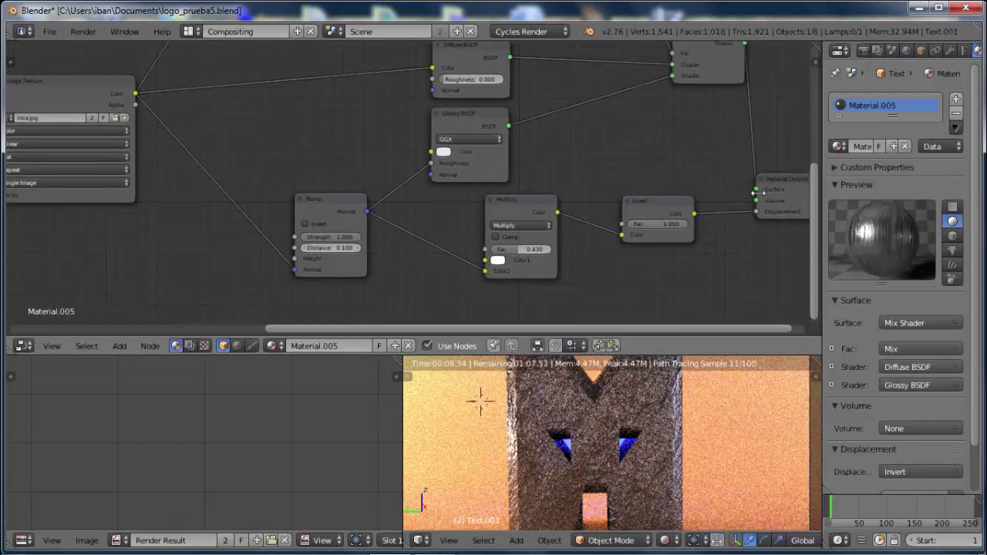
middle_drag(560, 134, 564, 275)
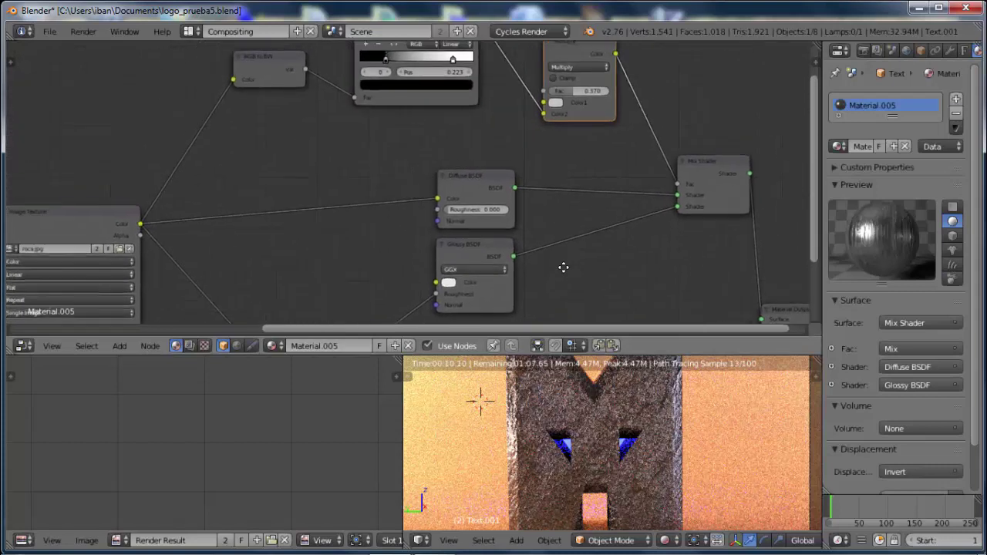
middle_drag(599, 192, 574, 276)
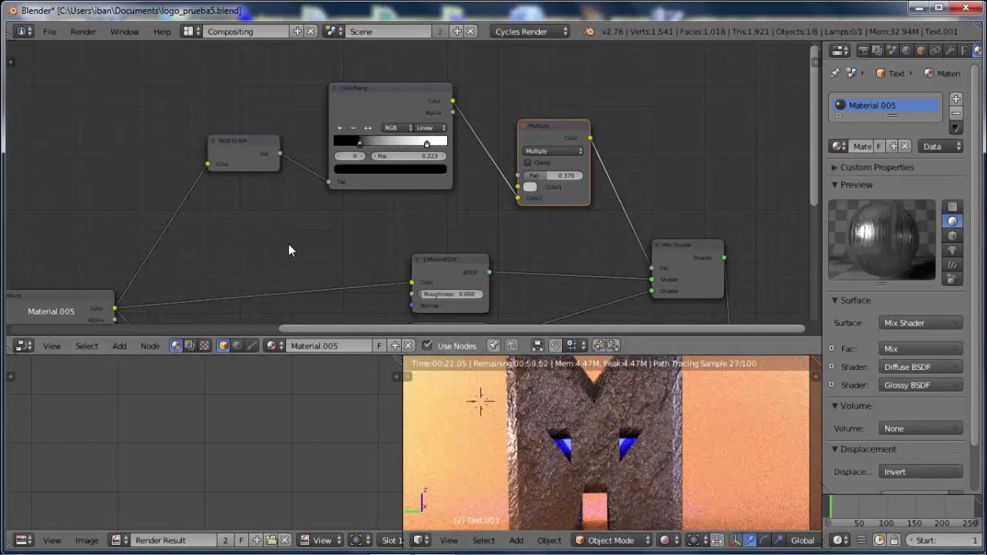
Move the Texture Coordinate, Mapping and Image Texture nodes further left.
mouse_move(288, 250)
middle_down()
mouse_move(375, 178)
mouse_move(489, 121)
middle_up()
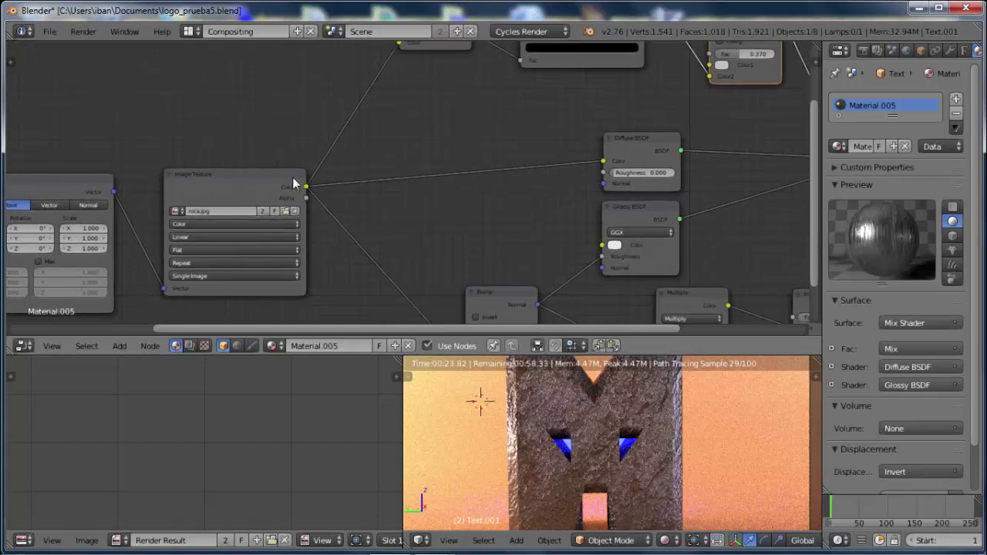
middle_drag(209, 128, 524, 75)
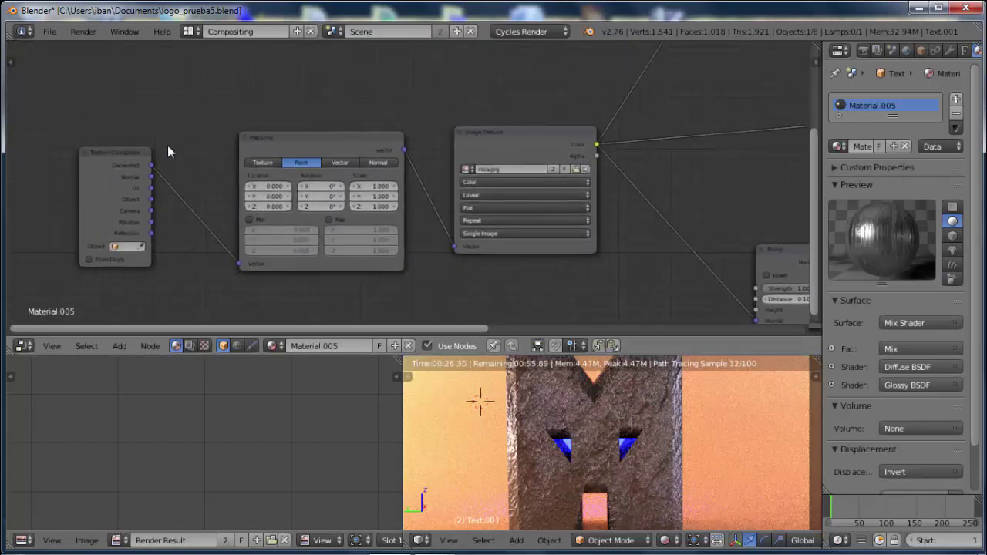
drag(131, 156, 13, 138)
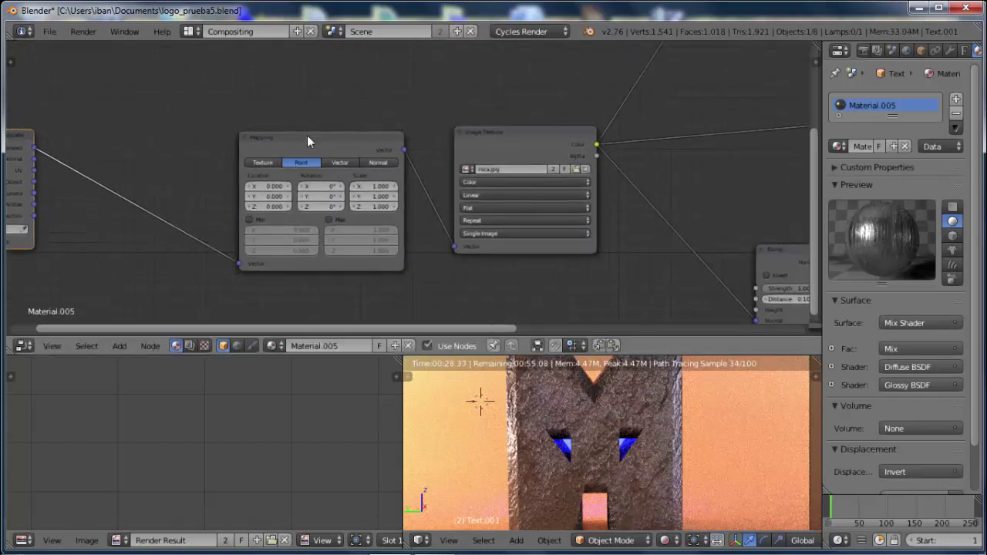
drag(307, 136, 152, 105)
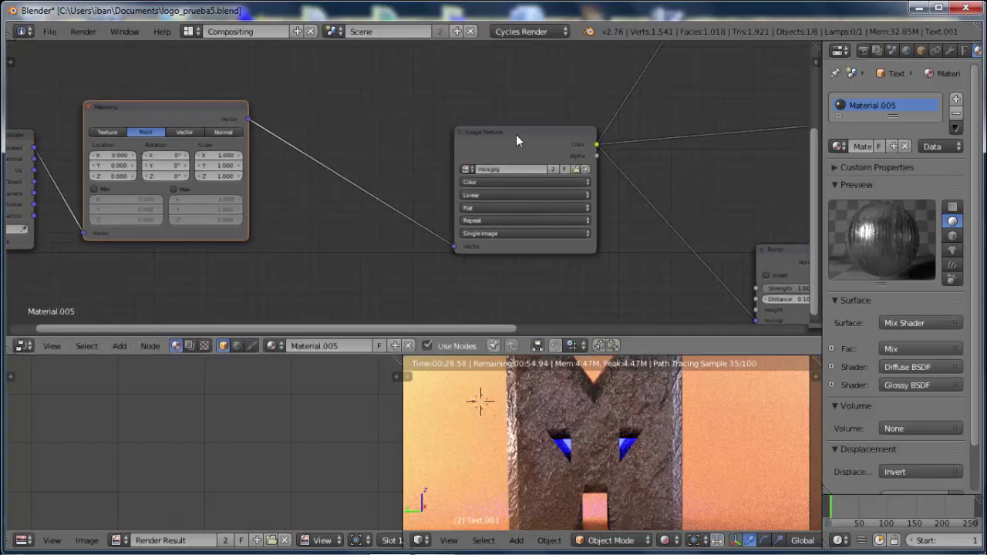
drag(516, 140, 356, 113)
Zoom out on the shader nodes and shift the Diffuse BSDF node left.
middle_drag(656, 128, 278, 222)
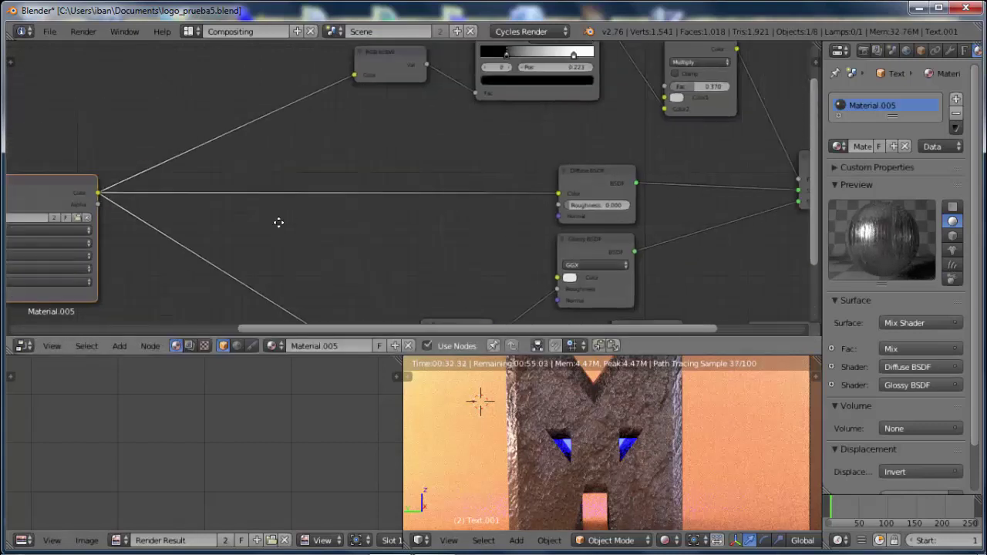
scroll(366, 176, down, 1)
scroll(371, 171, down, 1)
scroll(370, 171, down, 1)
scroll(376, 171, down, 2)
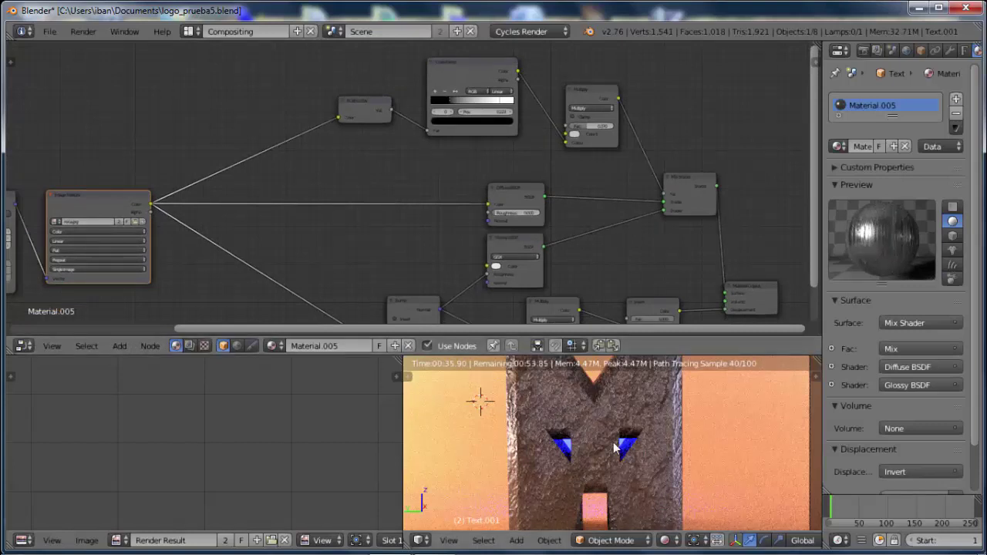
click(512, 189)
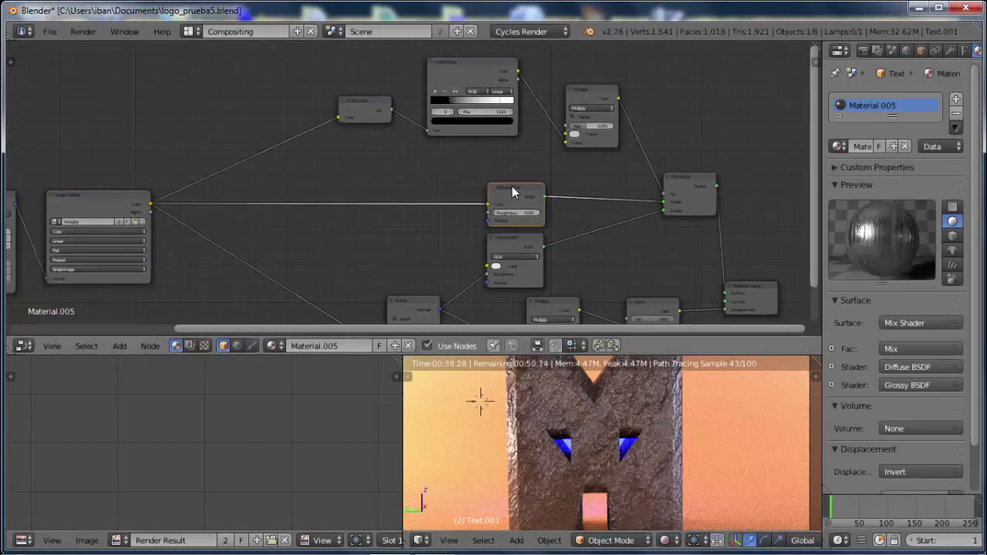
drag(512, 189, 381, 179)
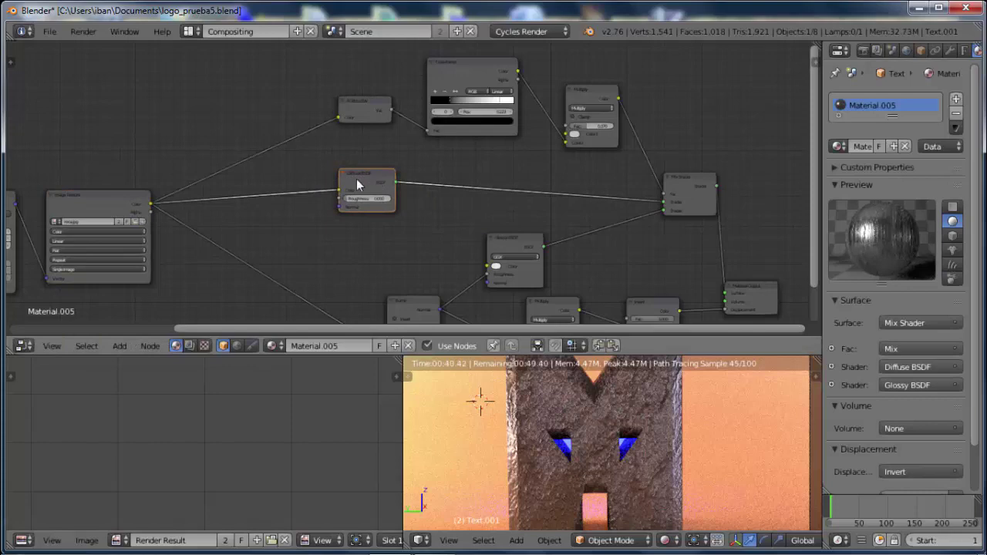
Duplicate the Mix Shader and insert the copy on the Diffuse BSDF link.
click(682, 186)
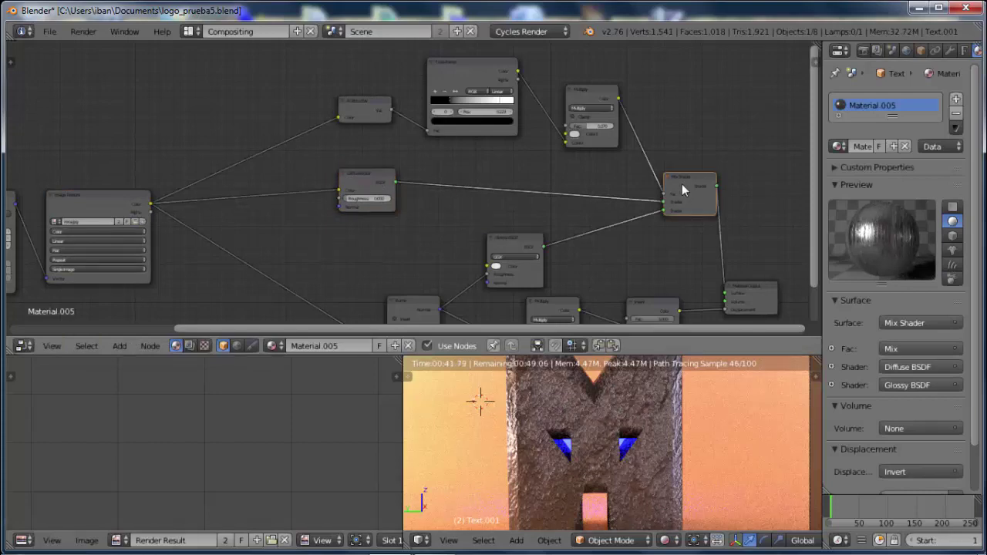
key(shift+d)
click(451, 186)
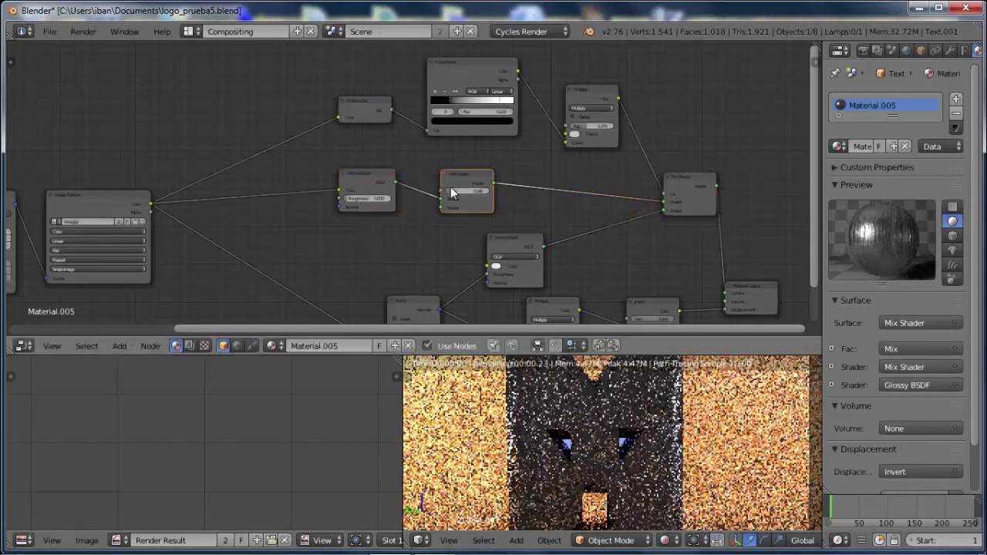
drag(357, 176, 353, 158)
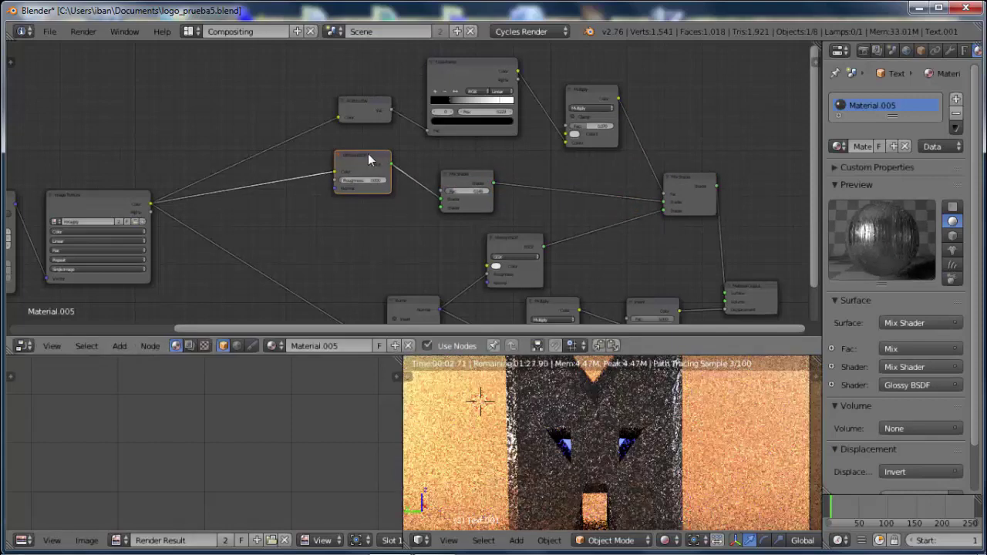
Duplicate the Diffuse BSDF and plug the copy into the new Mix Shader's second input.
key(shift+d)
click(372, 201)
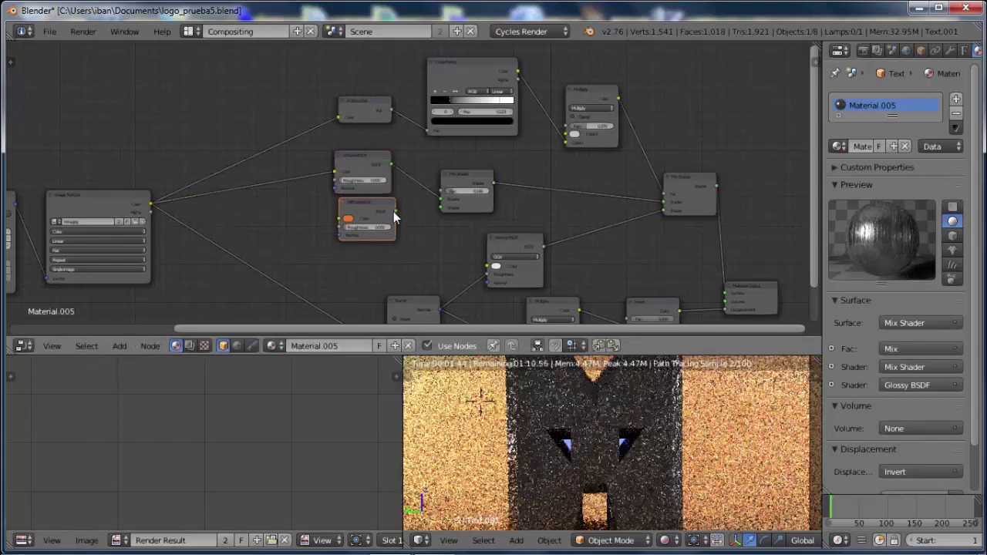
drag(395, 210, 433, 208)
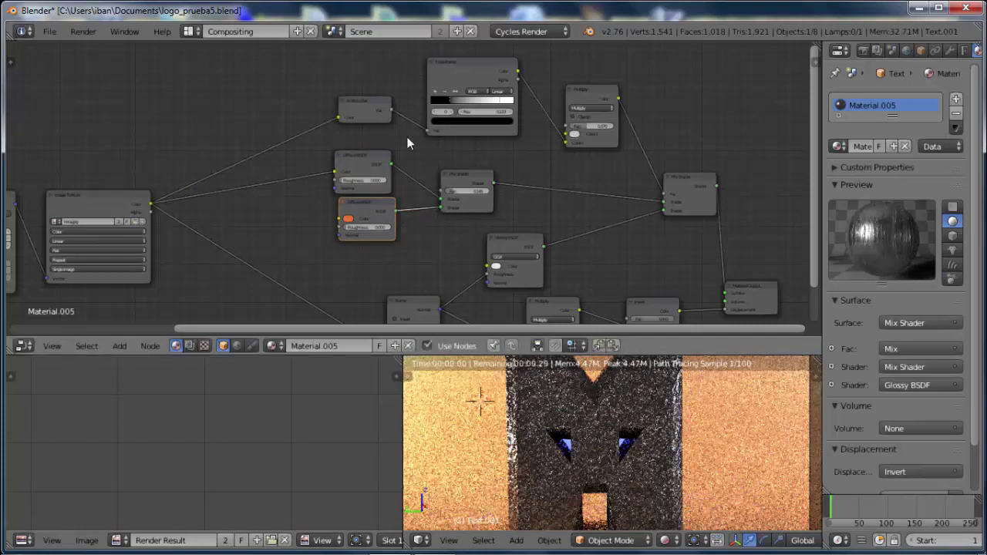
scroll(449, 205, up, 1)
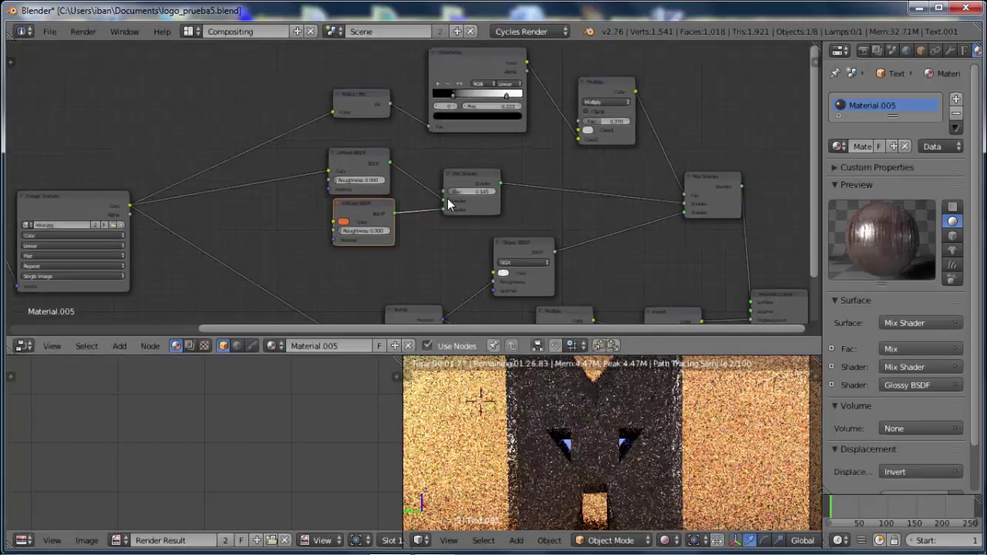
scroll(449, 204, up, 2)
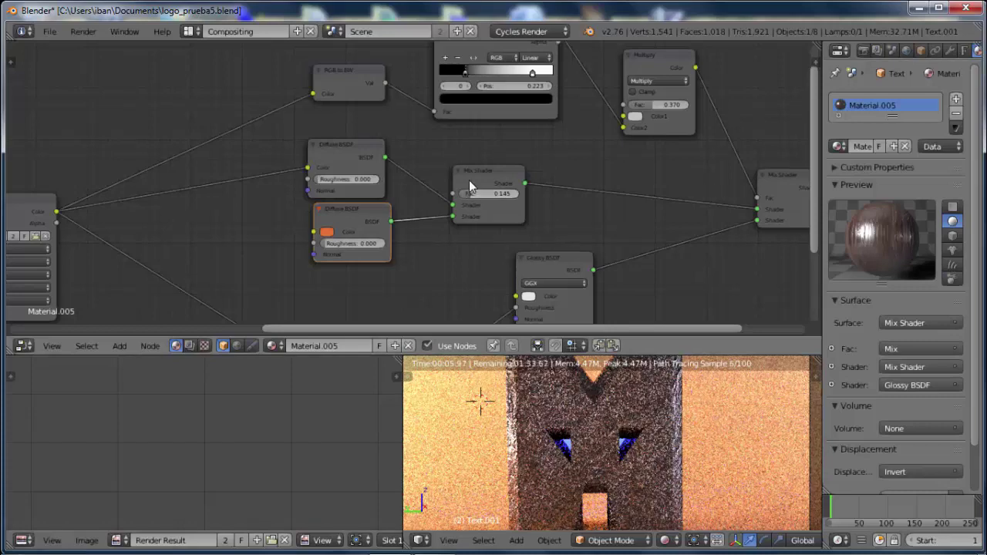
Add a second RGB to BW node fed by the rock image's colour.
mouse_move(406, 155)
middle_down()
mouse_move(548, 147)
mouse_move(422, 204)
middle_up()
drag(156, 189, 142, 191)
mouse_move(478, 67)
mouse_down()
mouse_move(204, 84)
mouse_move(269, 72)
mouse_up()
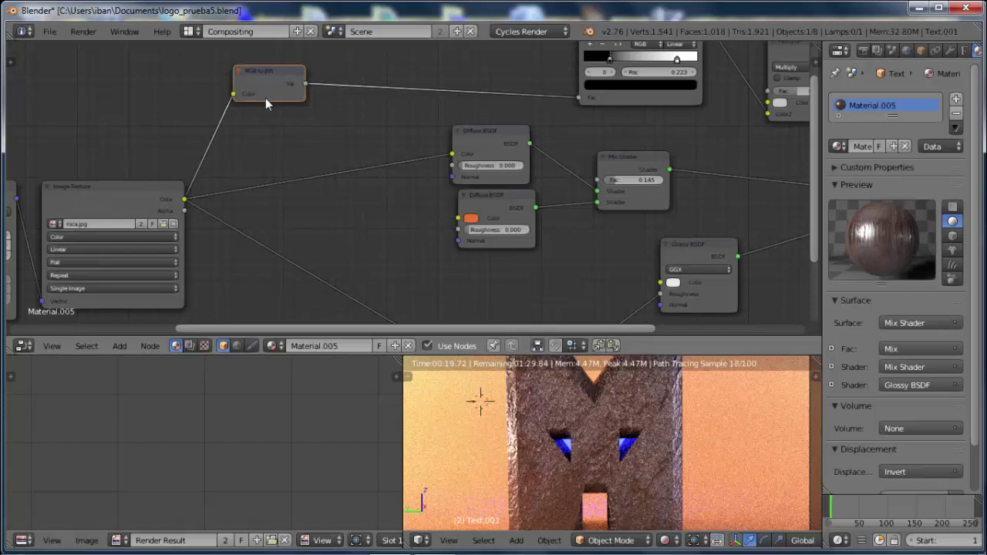
key(shift+d)
click(292, 206)
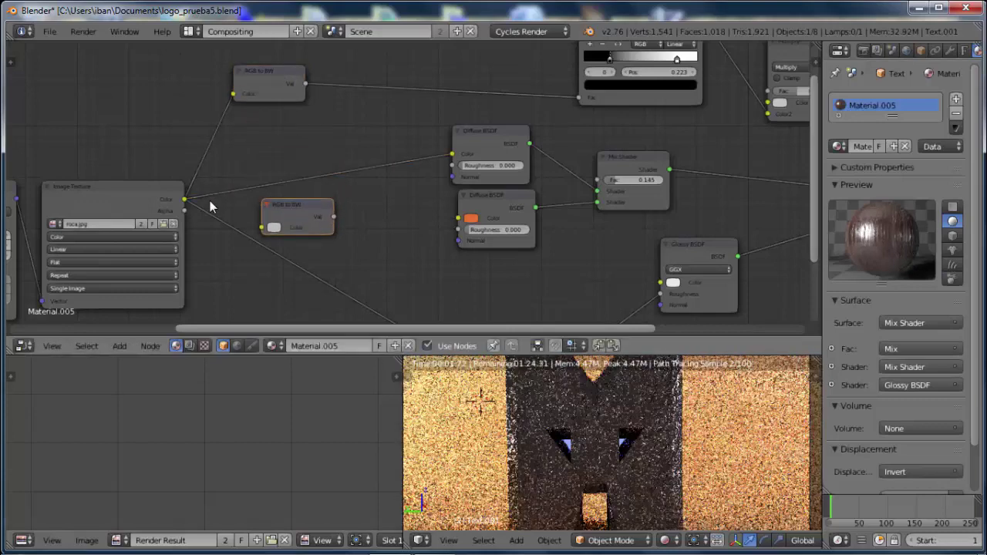
drag(185, 199, 259, 230)
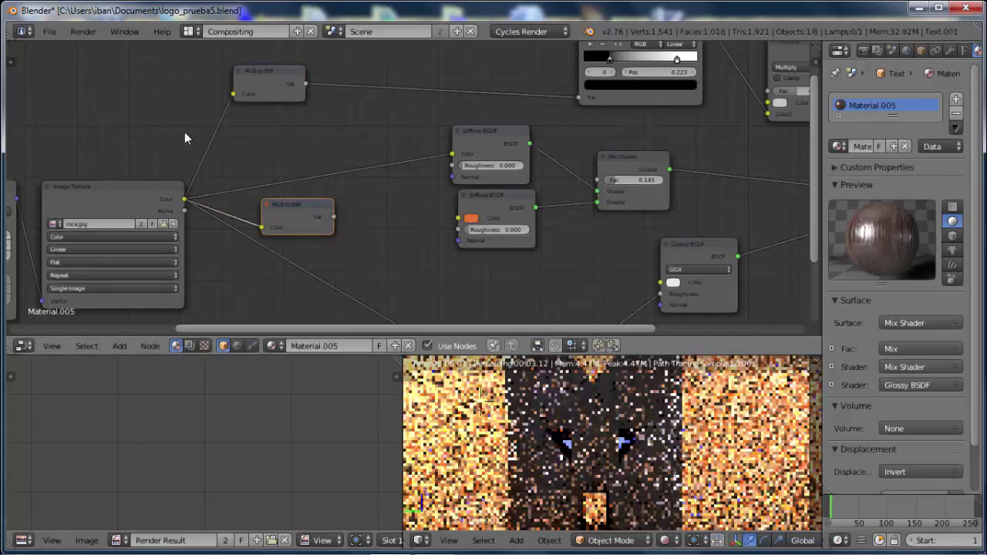
Reposition the new RGB to BW node and move the Texture Coordinate node far left.
scroll(280, 125, down, 1)
scroll(279, 127, down, 1)
scroll(279, 128, down, 1)
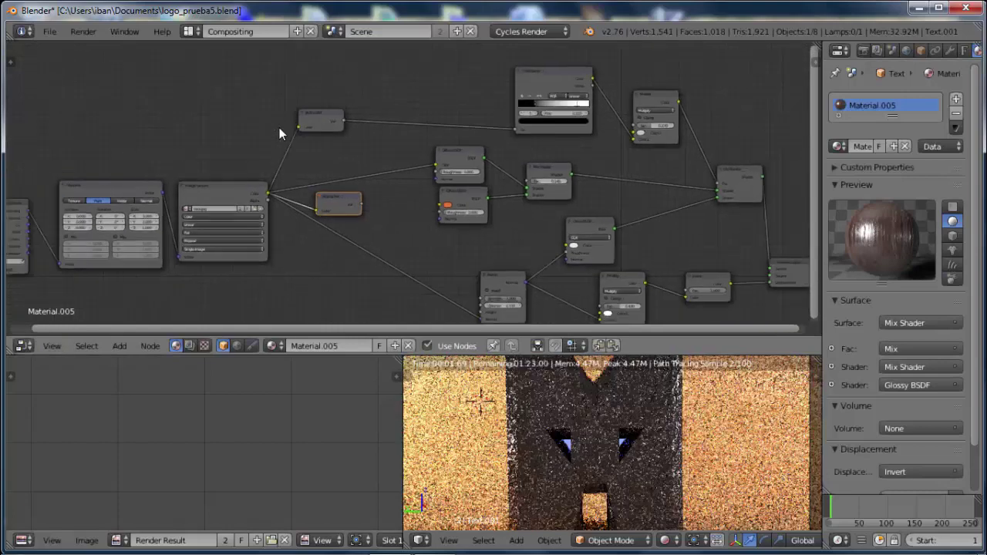
scroll(279, 127, down, 1)
scroll(279, 127, down, 1)
scroll(235, 154, down, 1)
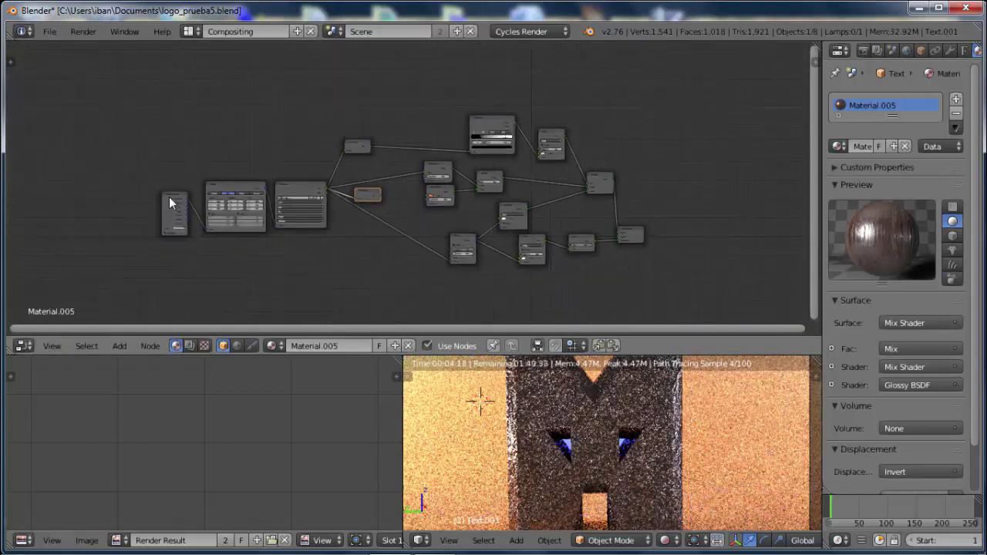
key(g)
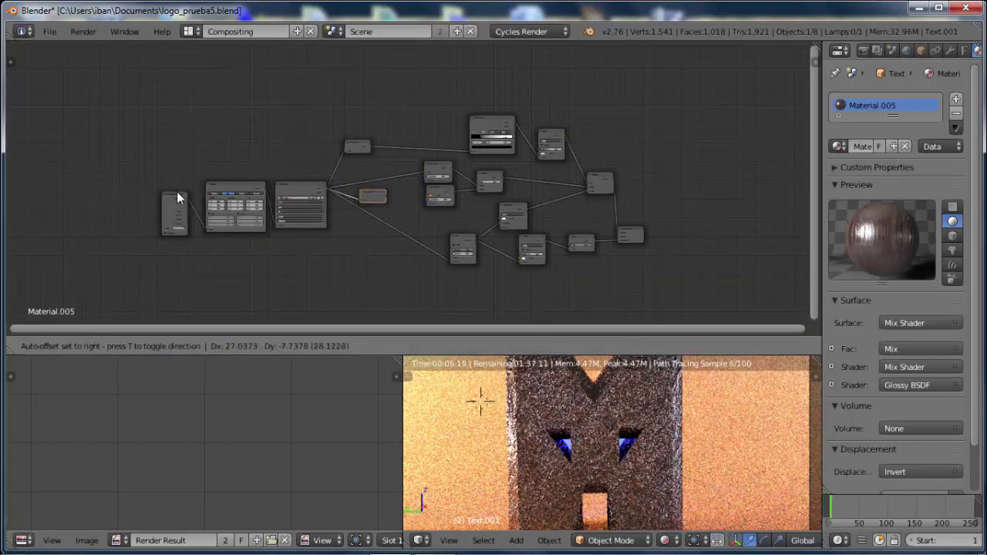
click(176, 185)
click(175, 193)
key(g)
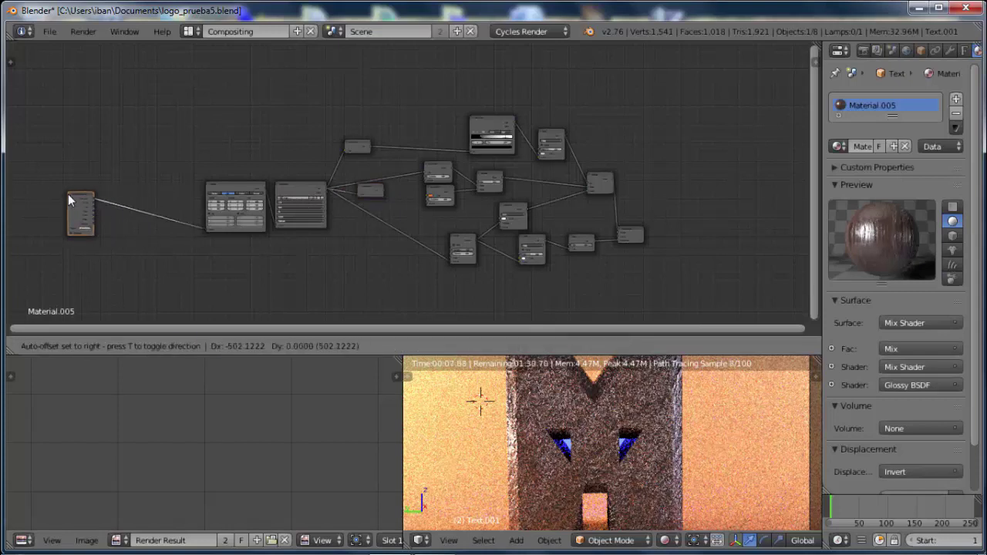
click(56, 194)
Shift the texture, mapping and spare RGB to BW nodes left, then zoom back in.
click(212, 195)
key(g)
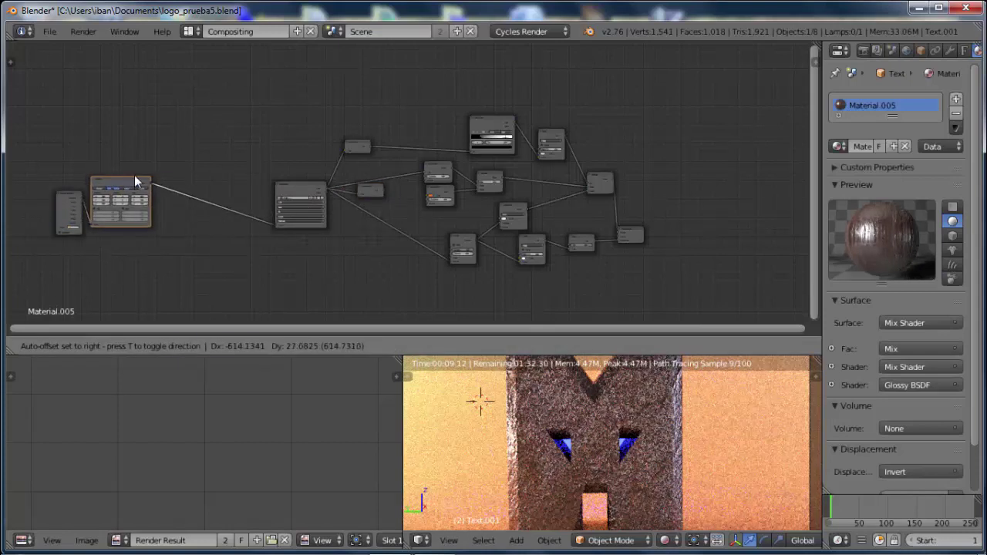
click(136, 180)
click(298, 191)
key(g)
click(164, 183)
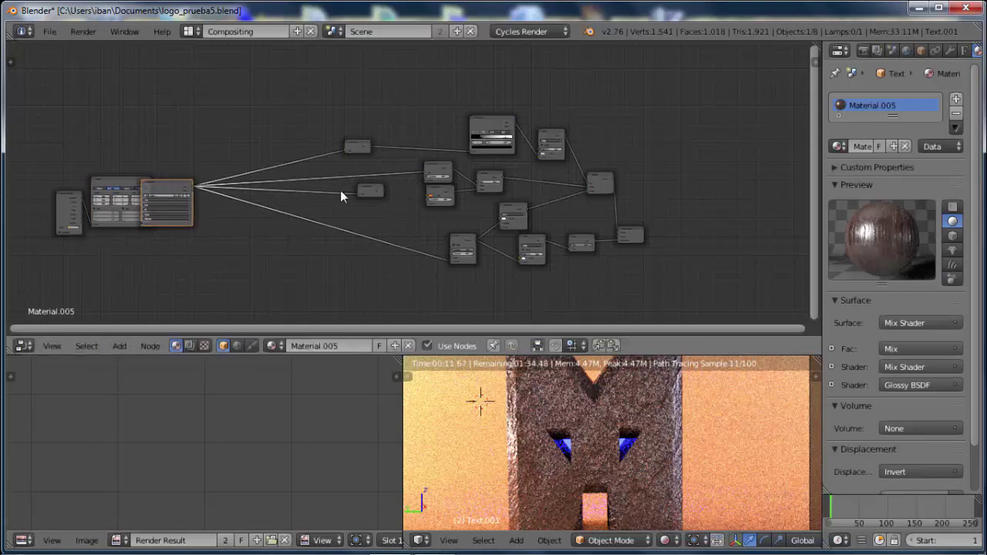
click(366, 190)
key(g)
click(326, 192)
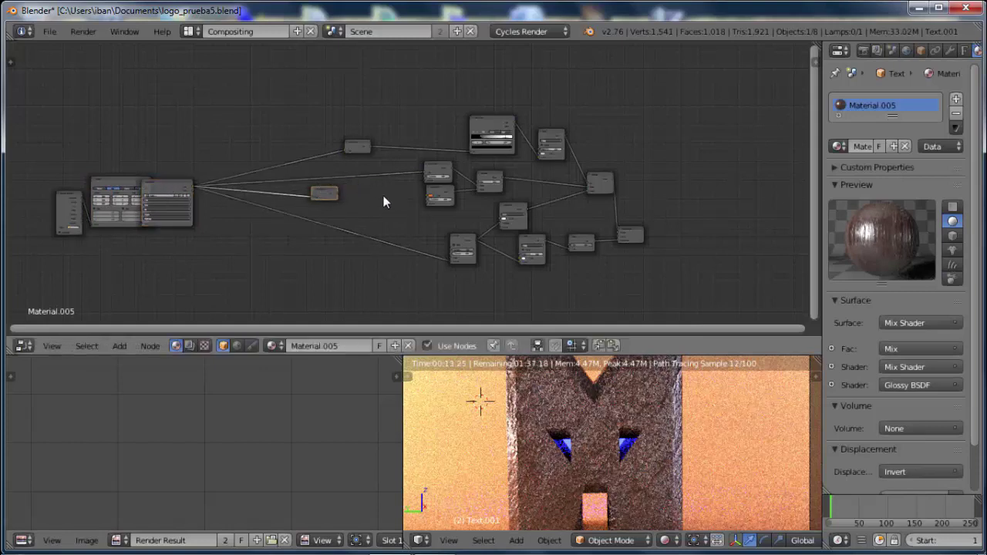
scroll(382, 201, up, 1)
scroll(378, 193, up, 1)
scroll(375, 187, up, 1)
scroll(372, 193, up, 1)
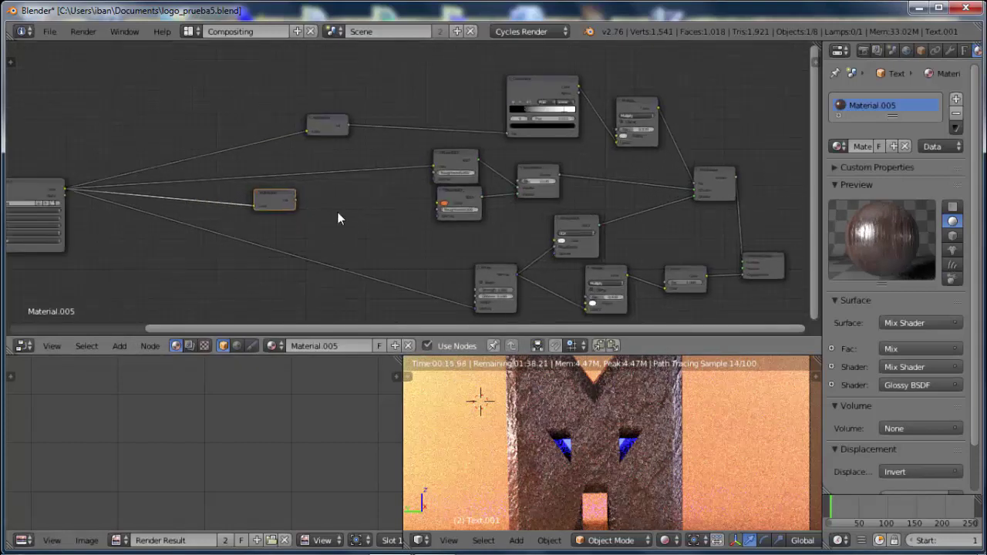
scroll(338, 212, up, 1)
scroll(315, 224, up, 1)
scroll(293, 222, up, 1)
scroll(275, 223, up, 1)
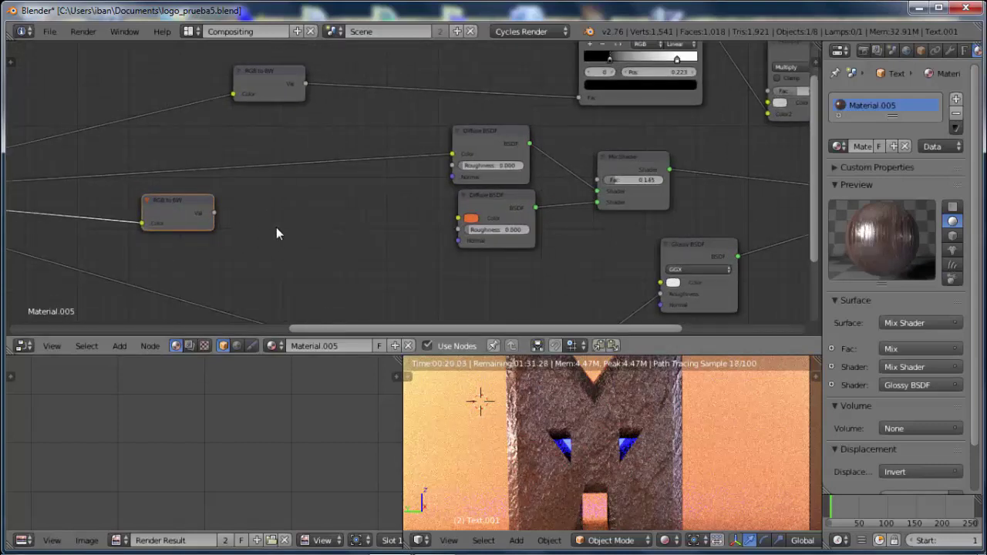
Add a ColorRamp driven by the second RGB to BW, stop at 0.376, coloring the second Diffuse BSDF.
key(shift+a)
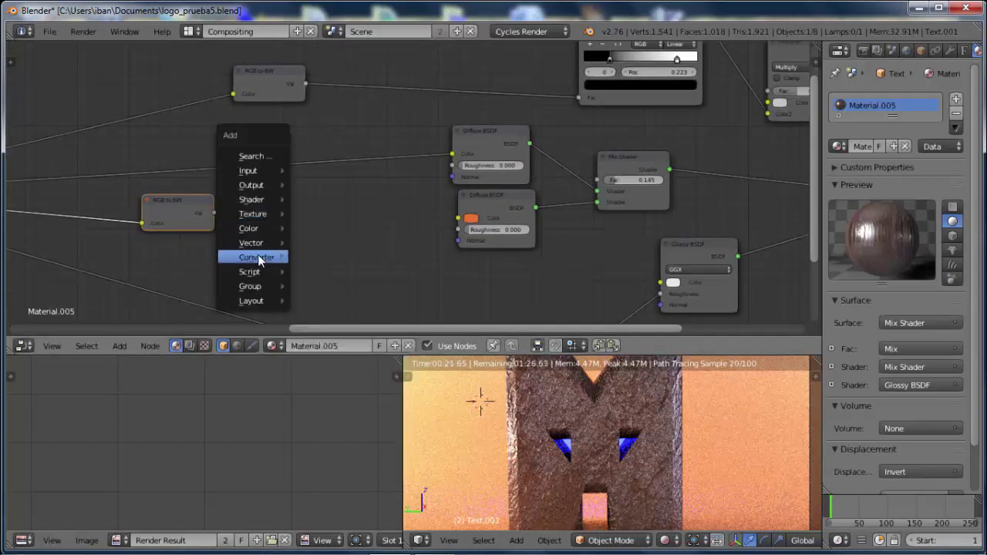
mouse_move(255, 257)
click(318, 273)
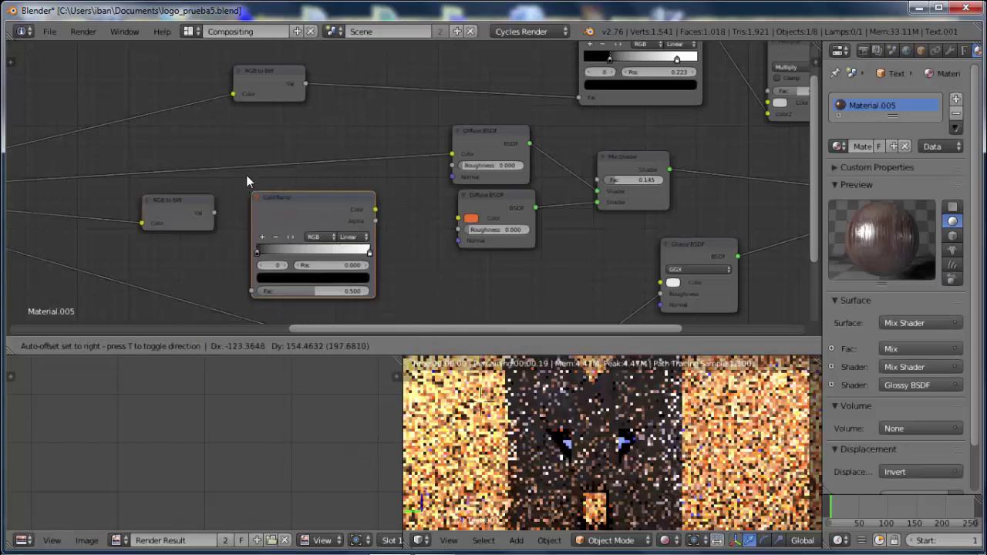
click(242, 176)
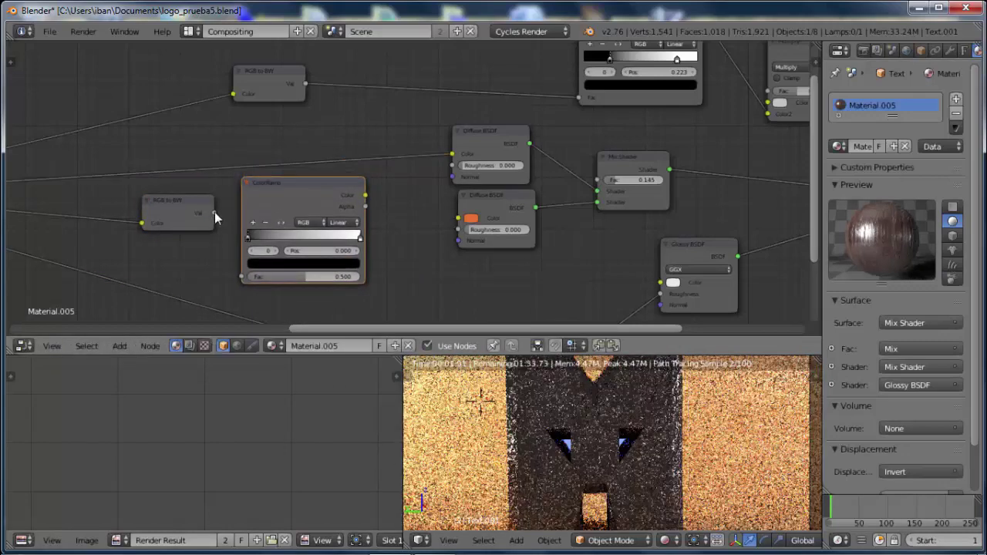
drag(213, 212, 241, 274)
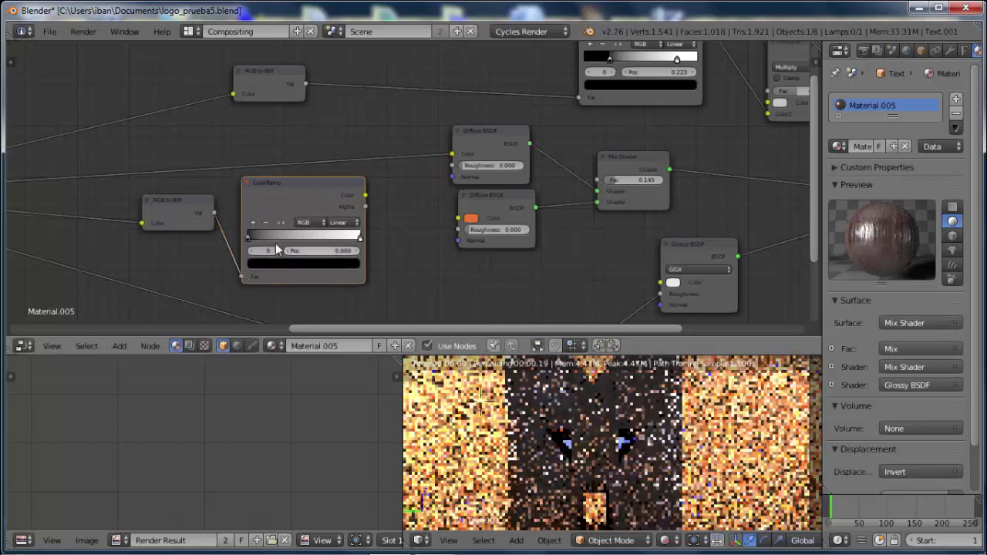
drag(249, 240, 284, 238)
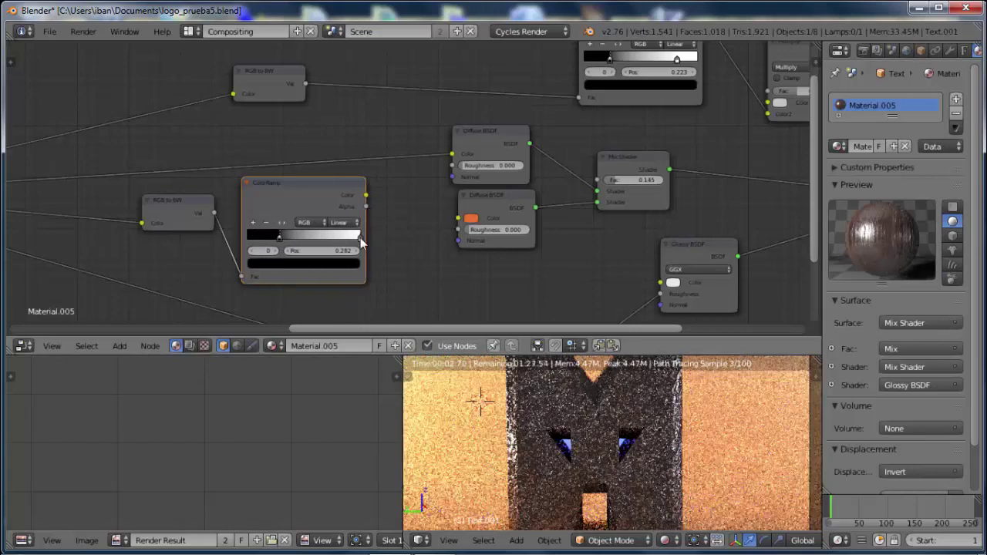
drag(360, 238, 288, 236)
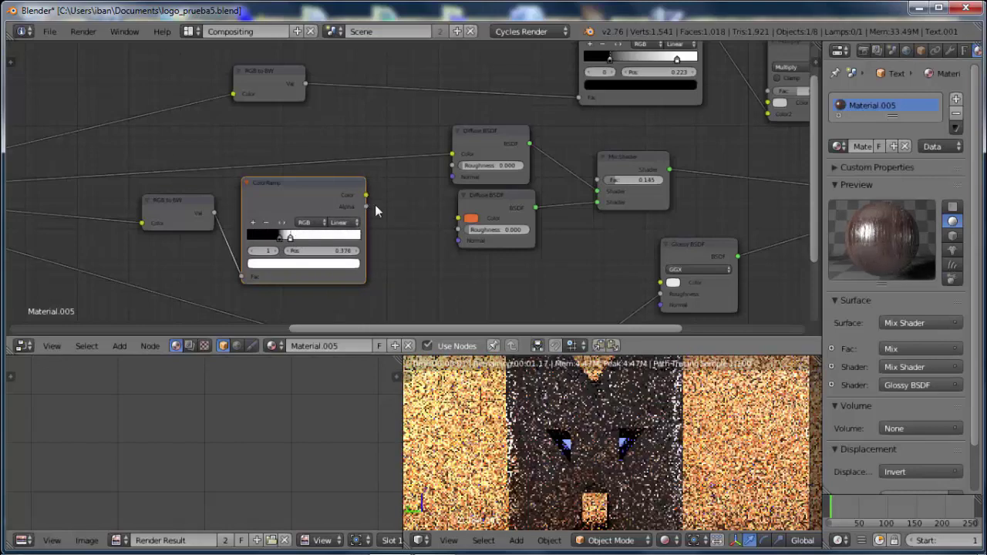
drag(365, 195, 458, 218)
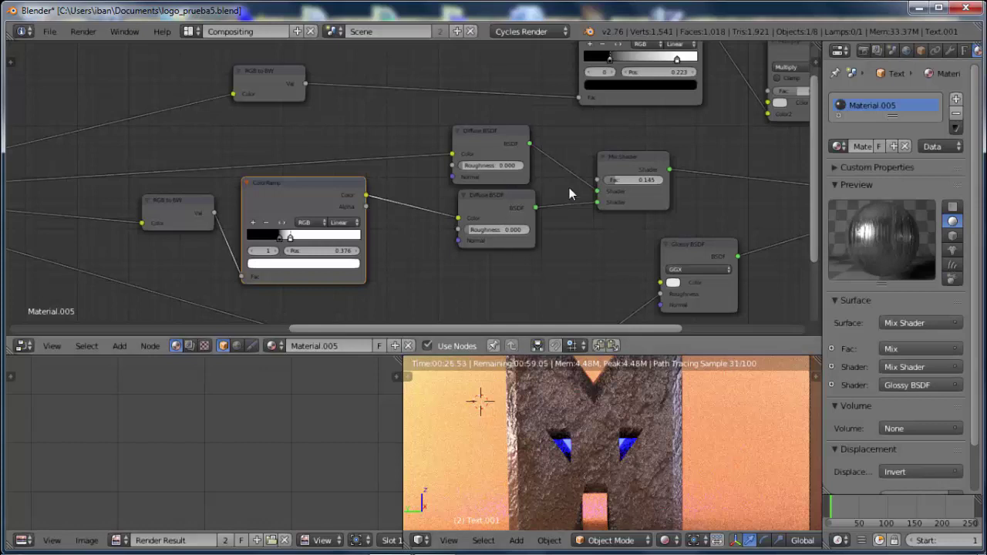
middle_drag(685, 165, 431, 222)
scroll(486, 193, down, 2)
scroll(485, 194, down, 1)
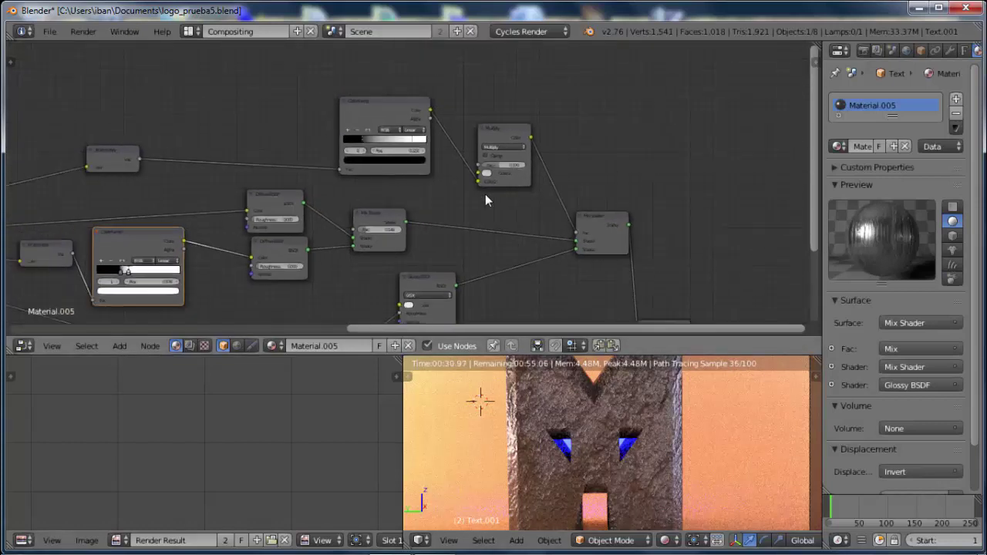
scroll(483, 194, down, 2)
scroll(484, 194, down, 1)
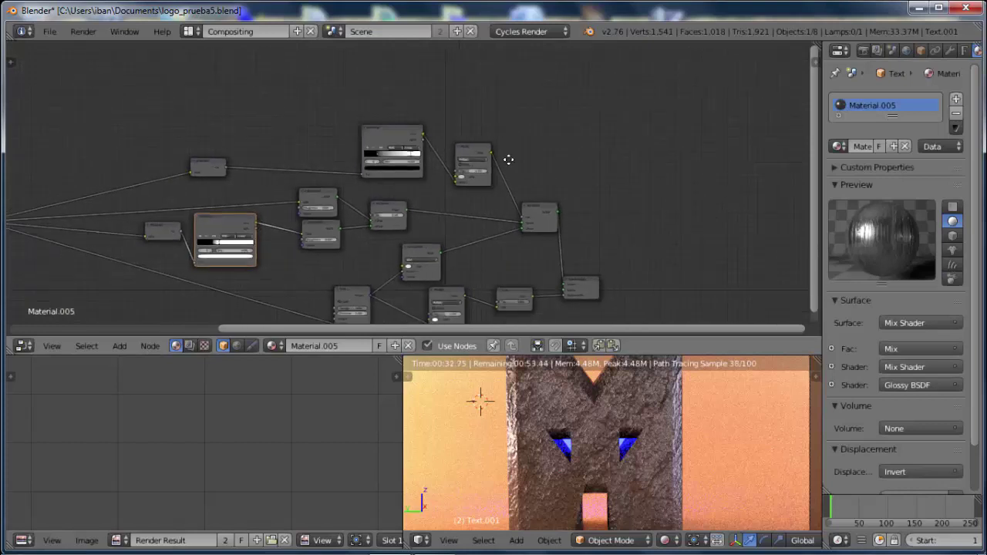
mouse_move(482, 189)
middle_down()
mouse_move(527, 125)
mouse_move(562, 149)
middle_up()
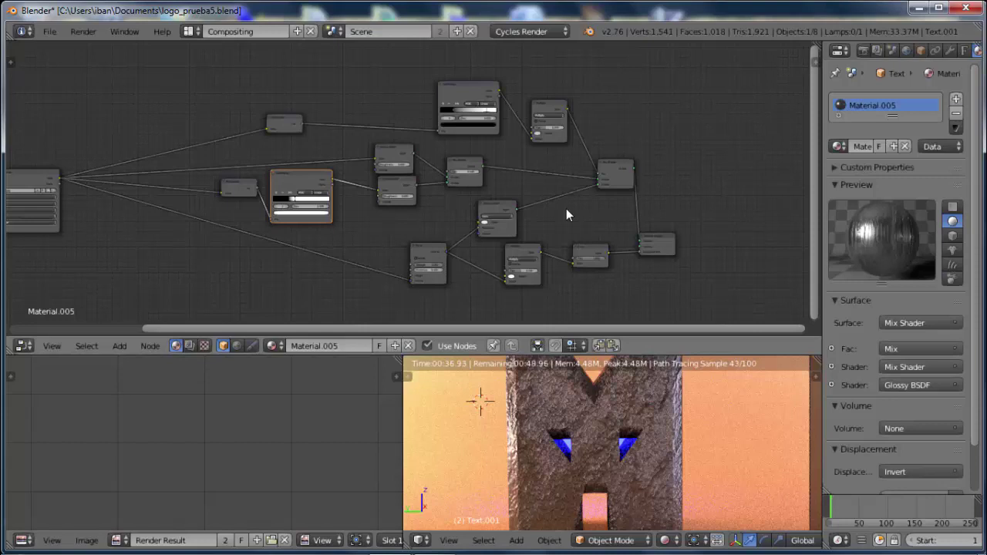
scroll(566, 209, up, 1)
scroll(566, 208, up, 1)
scroll(693, 182, up, 1)
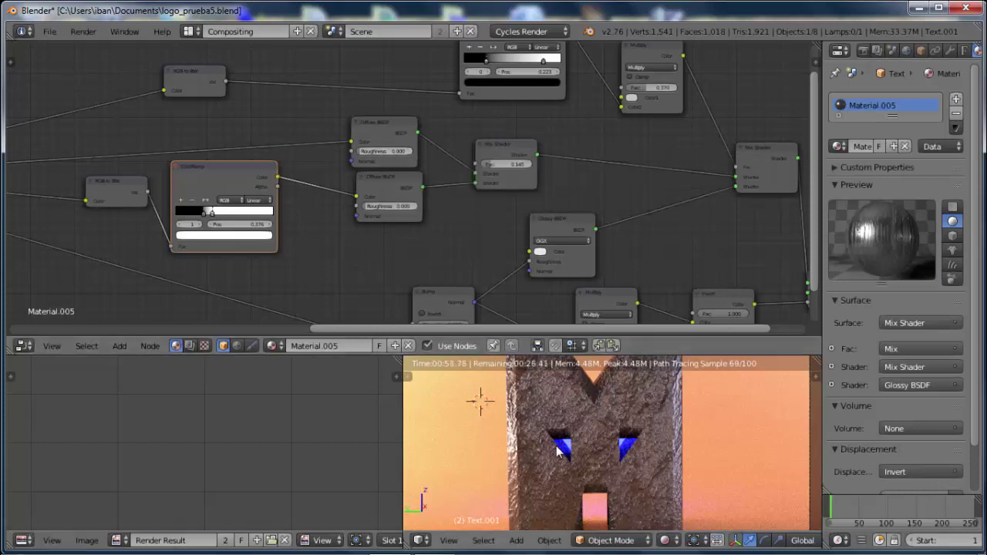
middle_drag(641, 219, 586, 139)
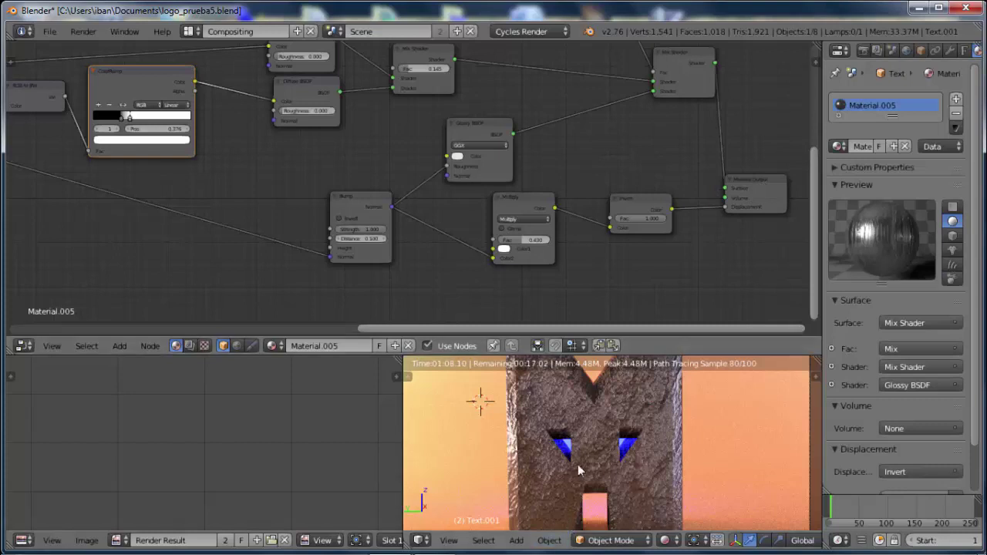
mouse_move(571, 165)
middle_down()
mouse_move(597, 196)
mouse_move(649, 154)
middle_up()
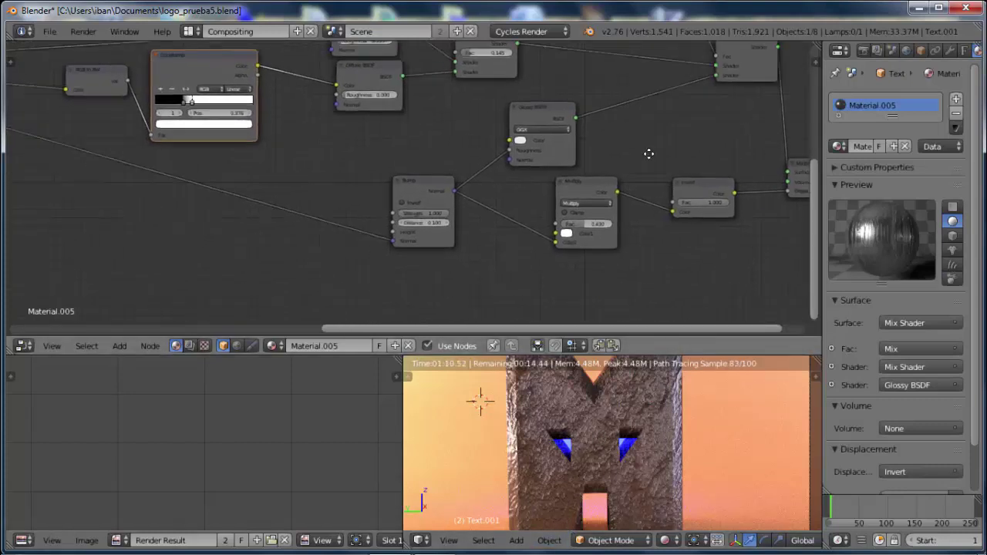
middle_drag(631, 198, 640, 154)
middle_drag(641, 205, 636, 5)
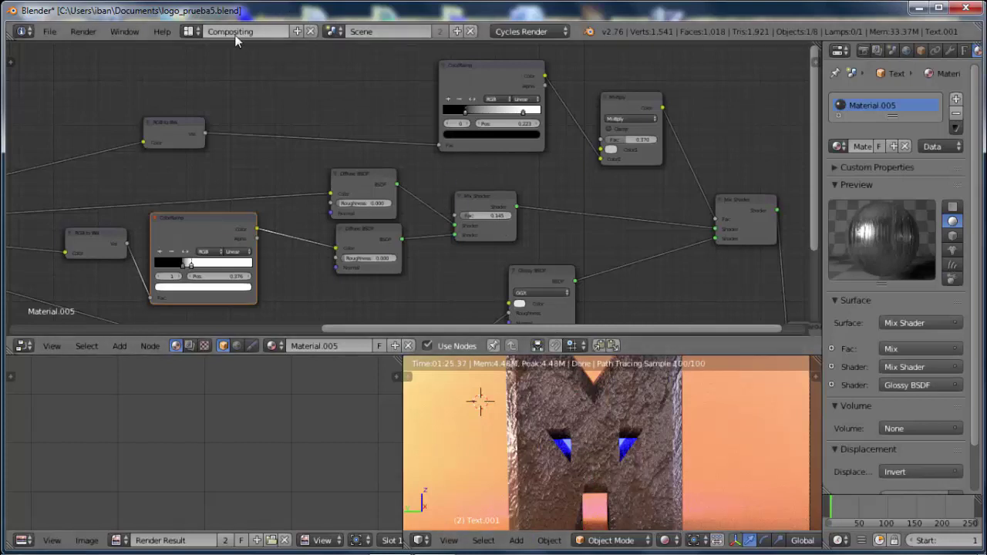
Switch to the Default layout, save the file, and set viewport shading to Rendered.
click(190, 32)
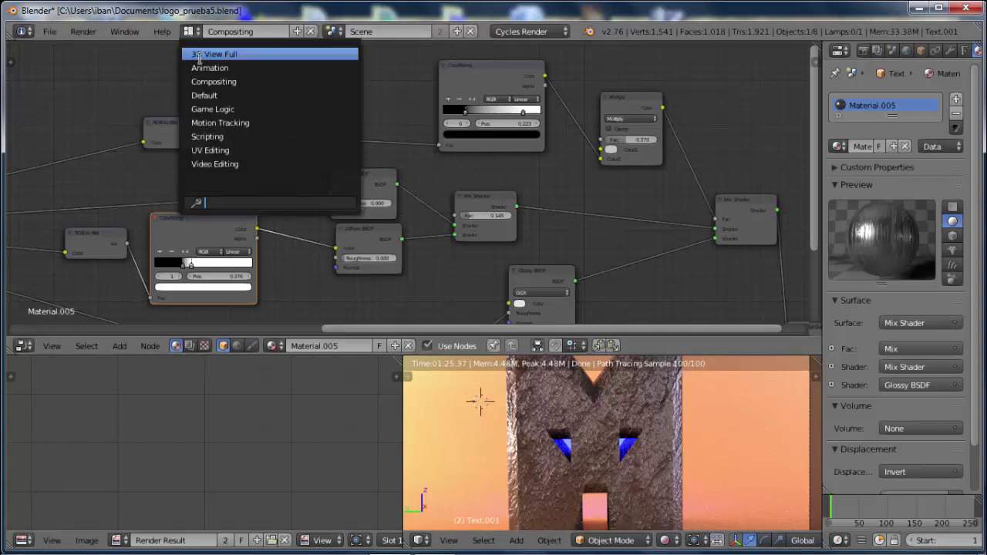
click(204, 94)
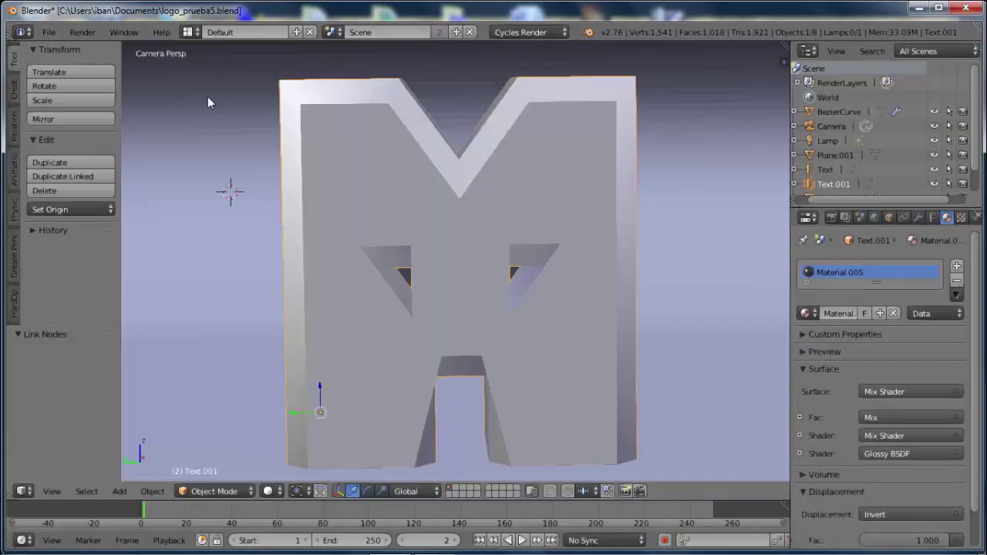
click(48, 33)
click(88, 145)
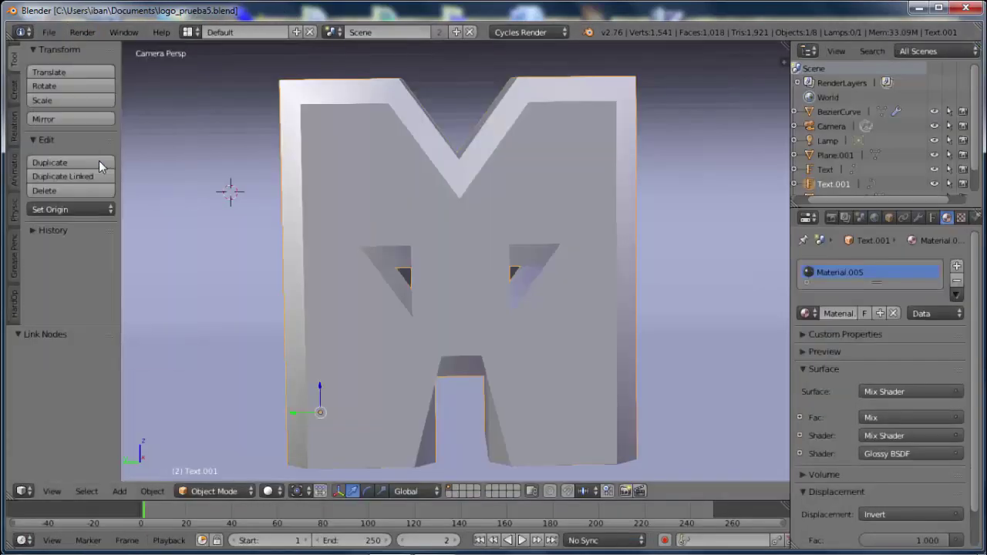
click(272, 494)
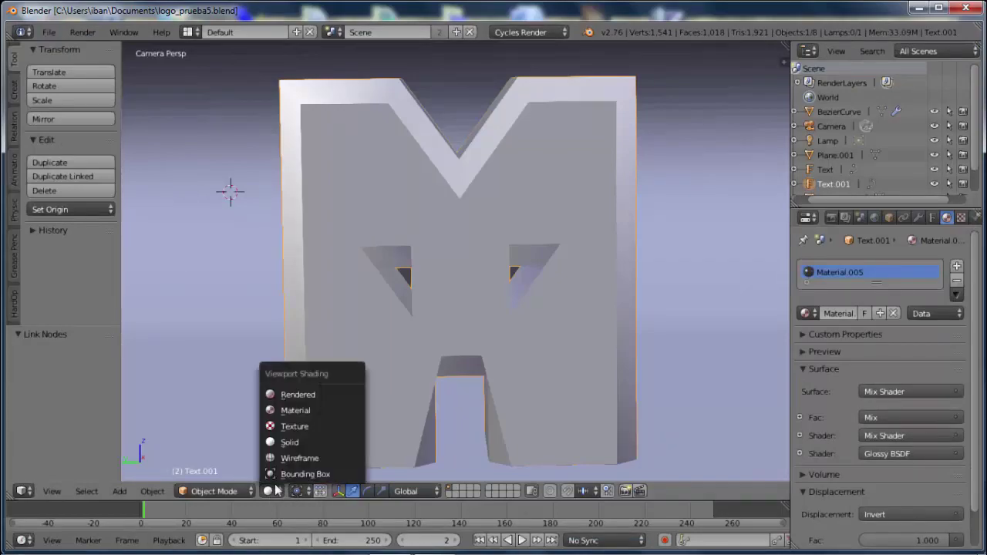
click(292, 392)
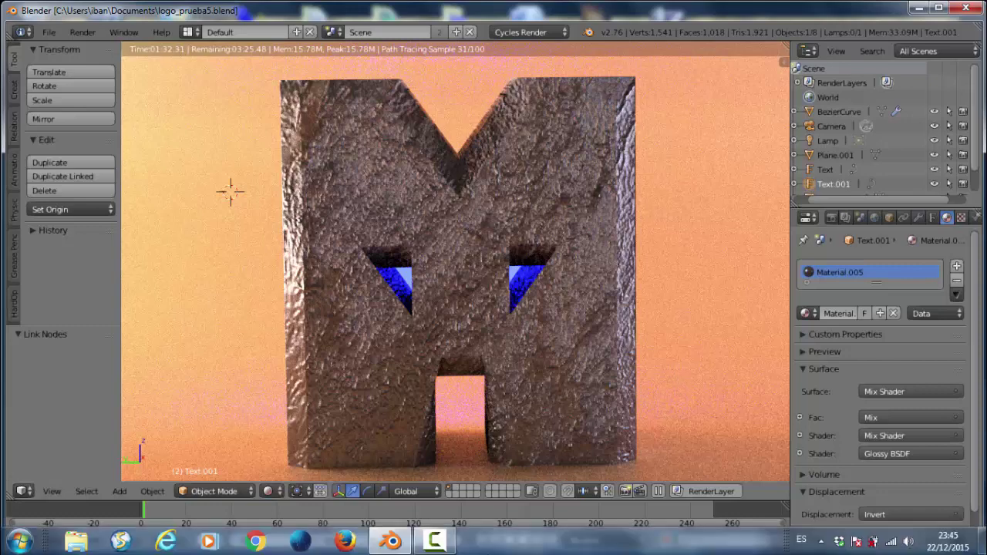
click(432, 546)
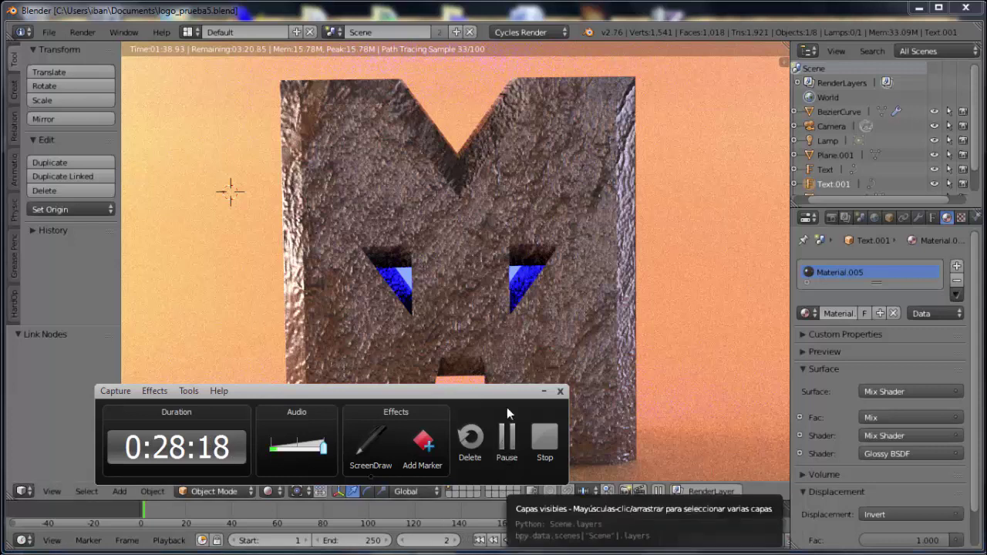
drag(483, 393, 471, 460)
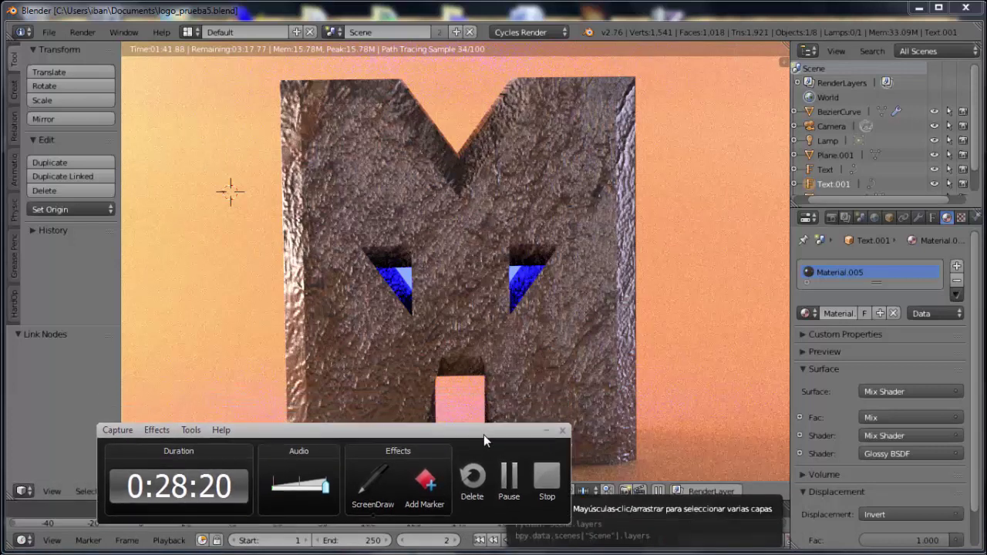